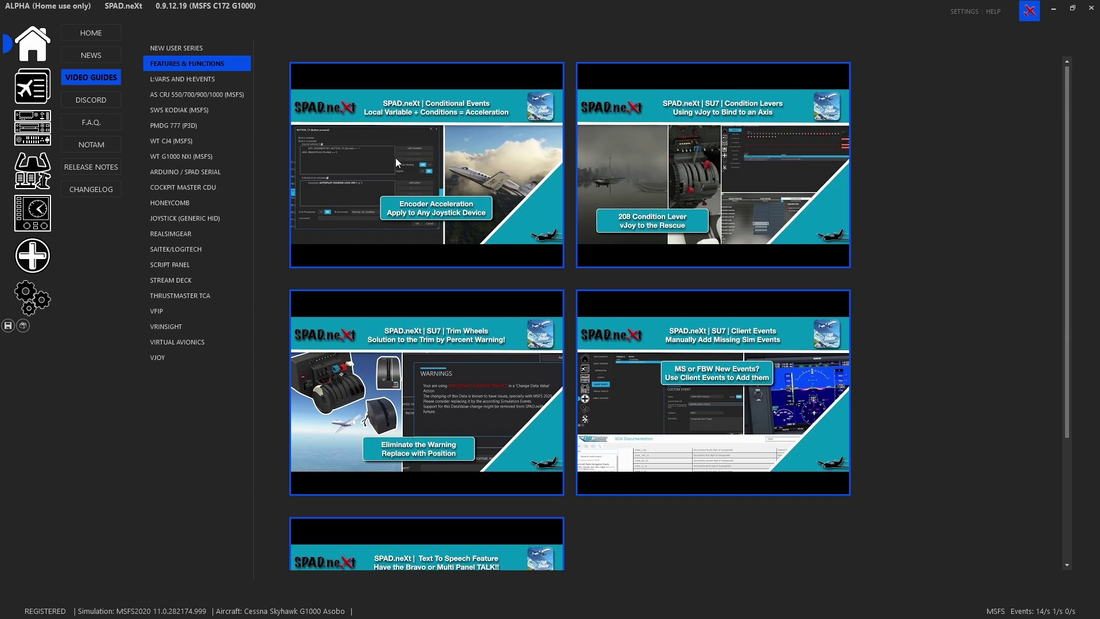
Open the event list of the Radio Panel's upper Transponder selector
{"action": "left_click", "coordinate": [48, 142]}
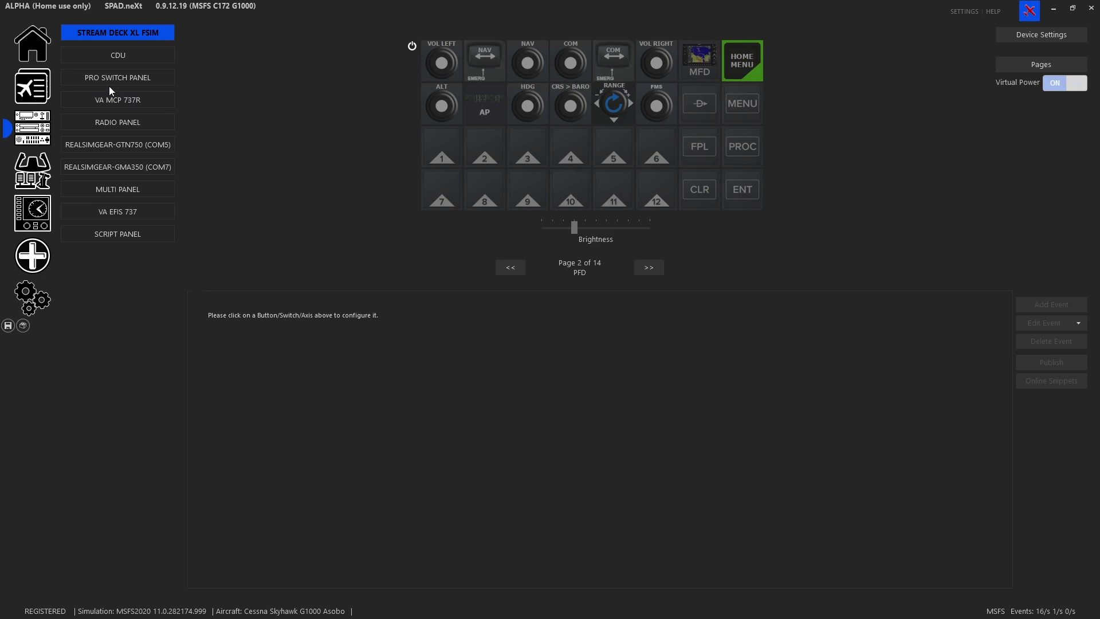
{"action": "left_click", "coordinate": [115, 122]}
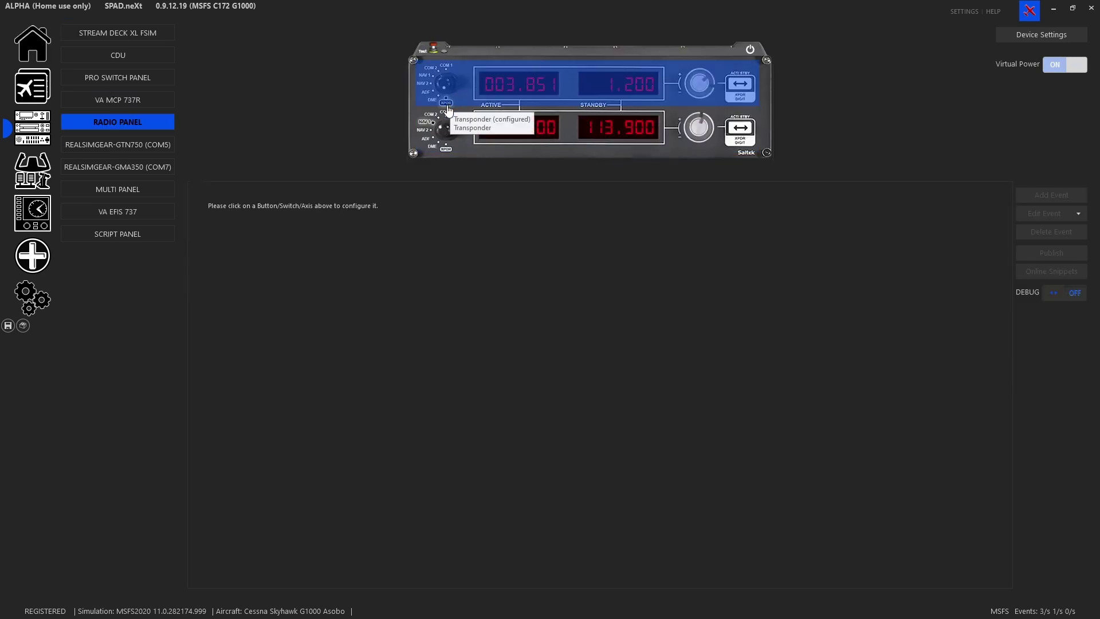
{"action": "left_click", "coordinate": [599, 84]}
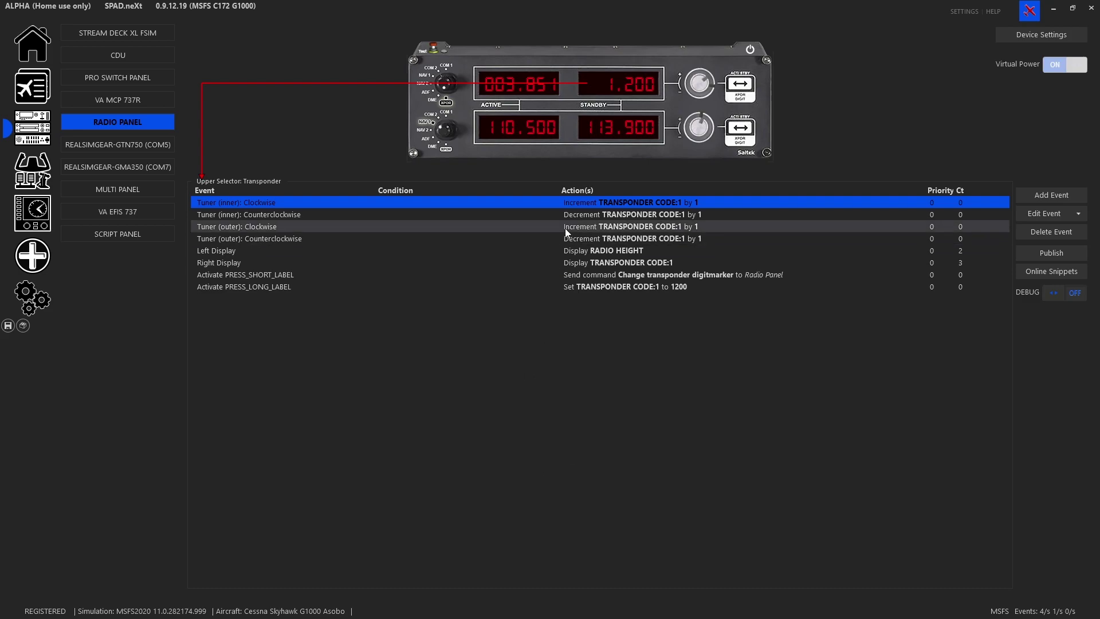
Test the upper transponder tuning by cycling the digit marker and dialling new values for individual code digits
{"action": "left_click", "coordinate": [749, 98]}
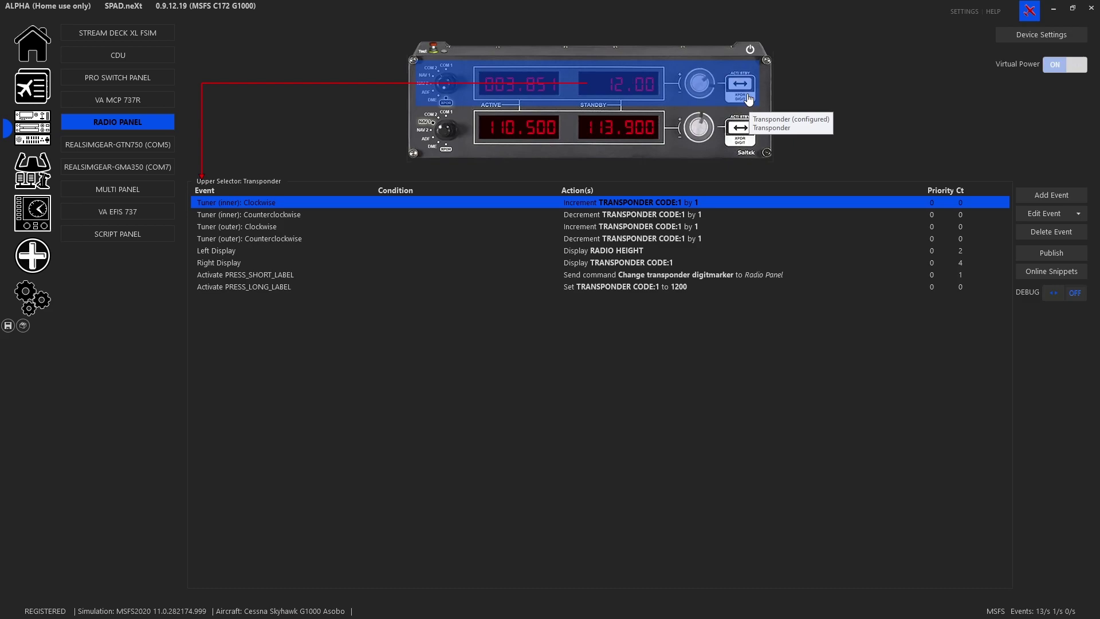
{"action": "left_click", "coordinate": [749, 99]}
{"action": "left_click", "coordinate": [749, 98]}
{"action": "left_click", "coordinate": [749, 98]}
{"action": "scroll", "coordinate": [749, 99], "scroll_direction": "up", "scroll_amount": 3}
{"action": "left_click", "coordinate": [749, 99]}
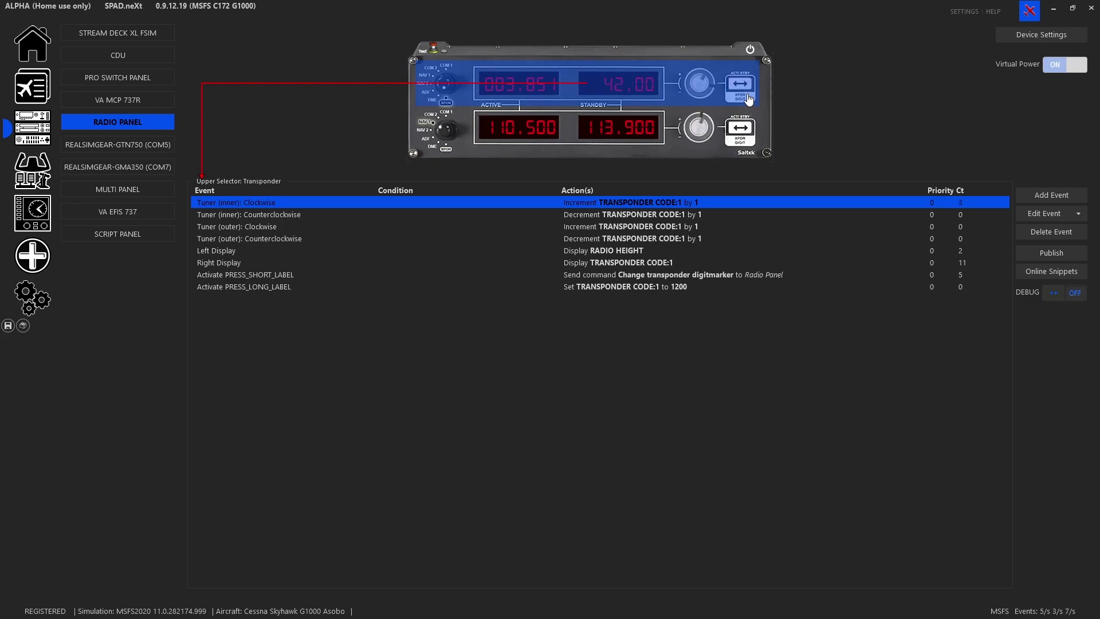
{"action": "scroll", "coordinate": [749, 99], "scroll_direction": "up", "scroll_amount": 6}
{"action": "left_click", "coordinate": [749, 99]}
{"action": "left_click", "coordinate": [749, 99]}
{"action": "scroll", "coordinate": [749, 99], "scroll_direction": "up", "scroll_amount": 1}
{"action": "left_click", "coordinate": [749, 99]}
Start a Change Data value action in the transponder's short-press Activate event
{"action": "left_click", "coordinate": [680, 251]}
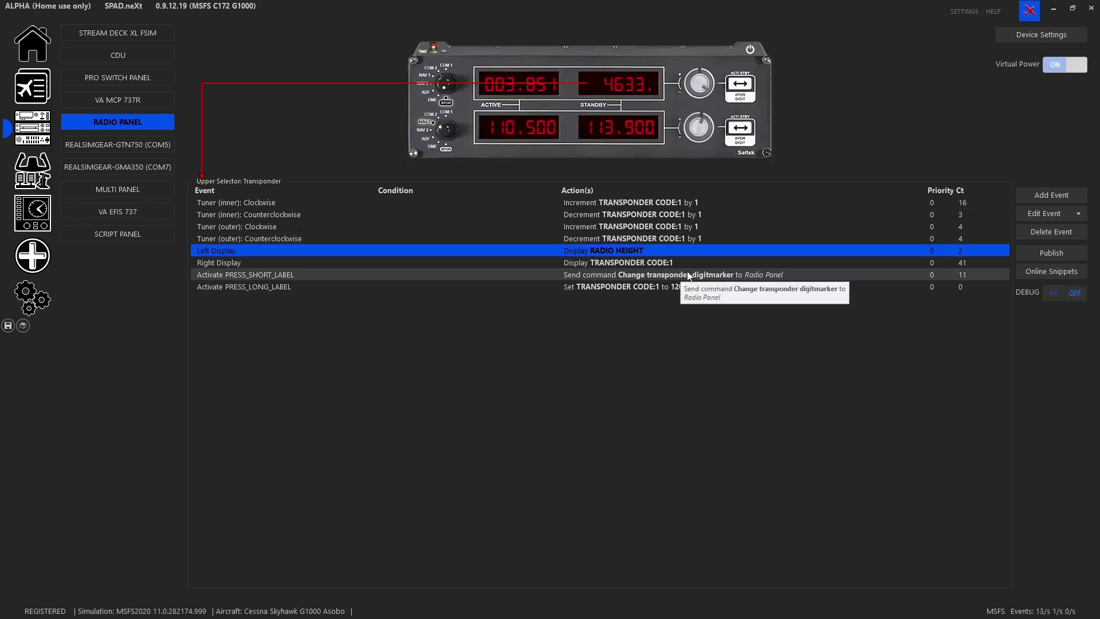
{"action": "left_click", "coordinate": [659, 286]}
{"action": "left_click", "coordinate": [630, 274]}
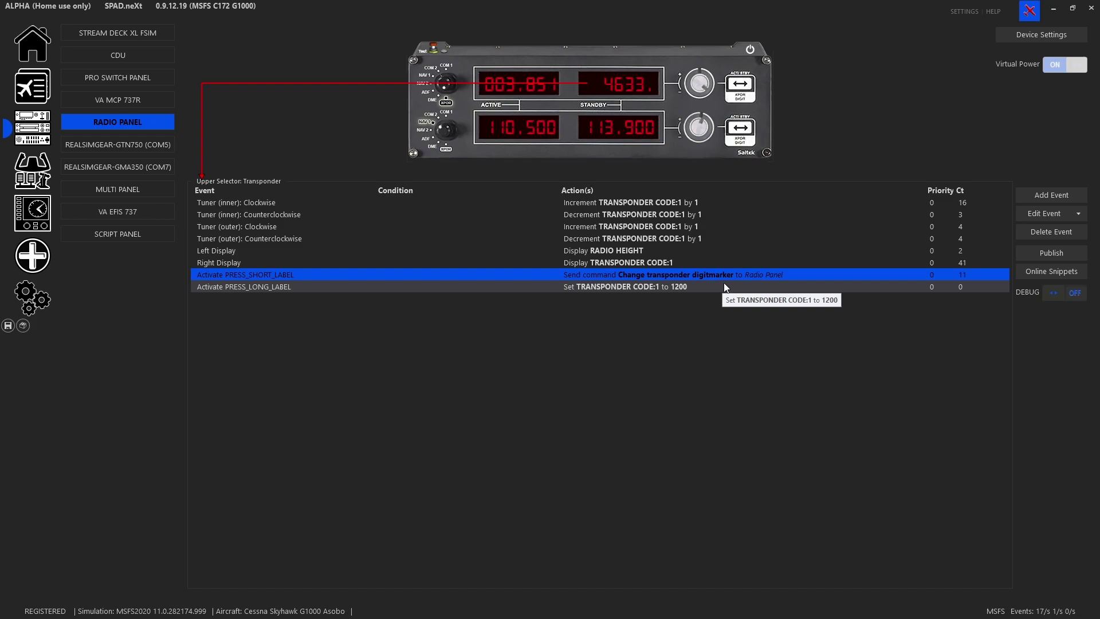
{"action": "double_click", "coordinate": [676, 280]}
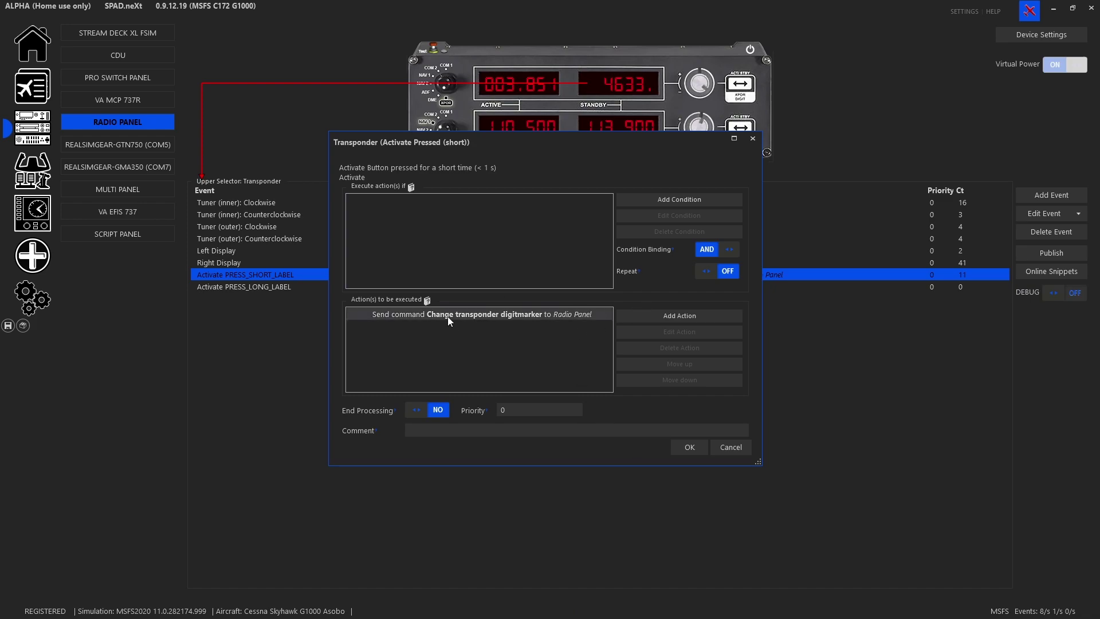
{"action": "left_click", "coordinate": [673, 318]}
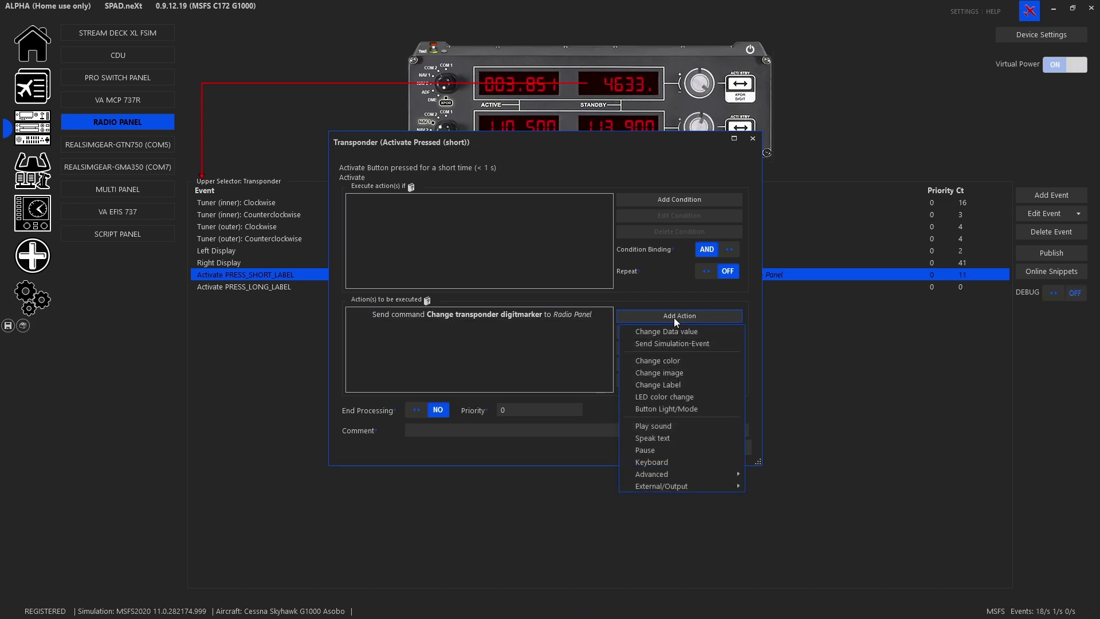
{"action": "left_click", "coordinate": [637, 335]}
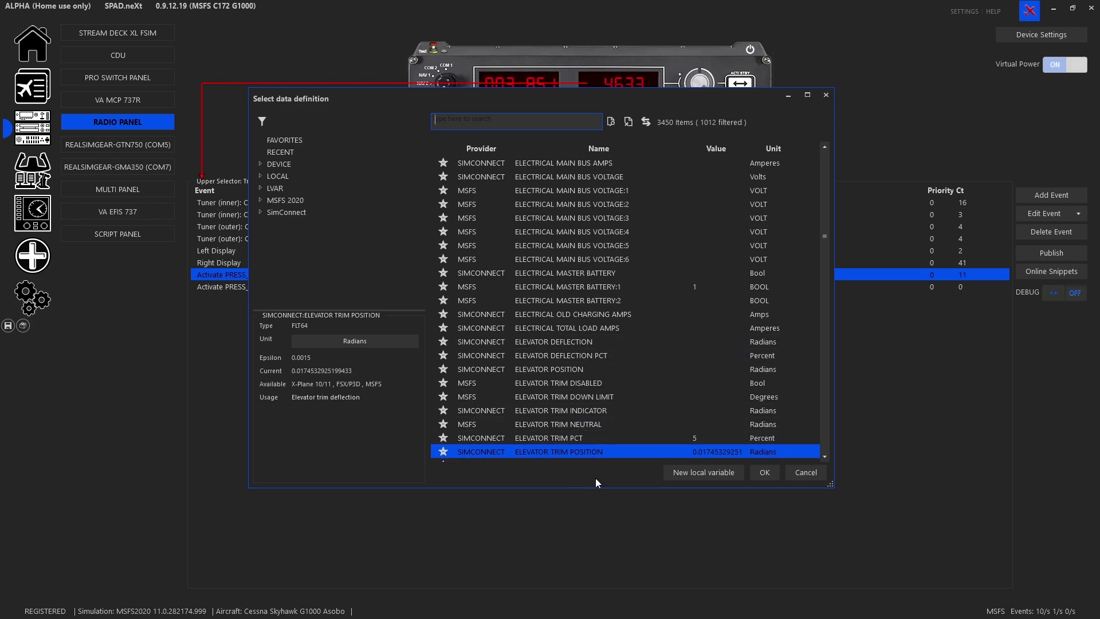
Create the local number variable TXPDRDGITSFLAG with default value 0 and the No decimal (0) normalizer as the action's target
{"action": "left_click", "coordinate": [283, 180]}
{"action": "left_click", "coordinate": [261, 177]}
{"action": "left_click", "coordinate": [290, 200]}
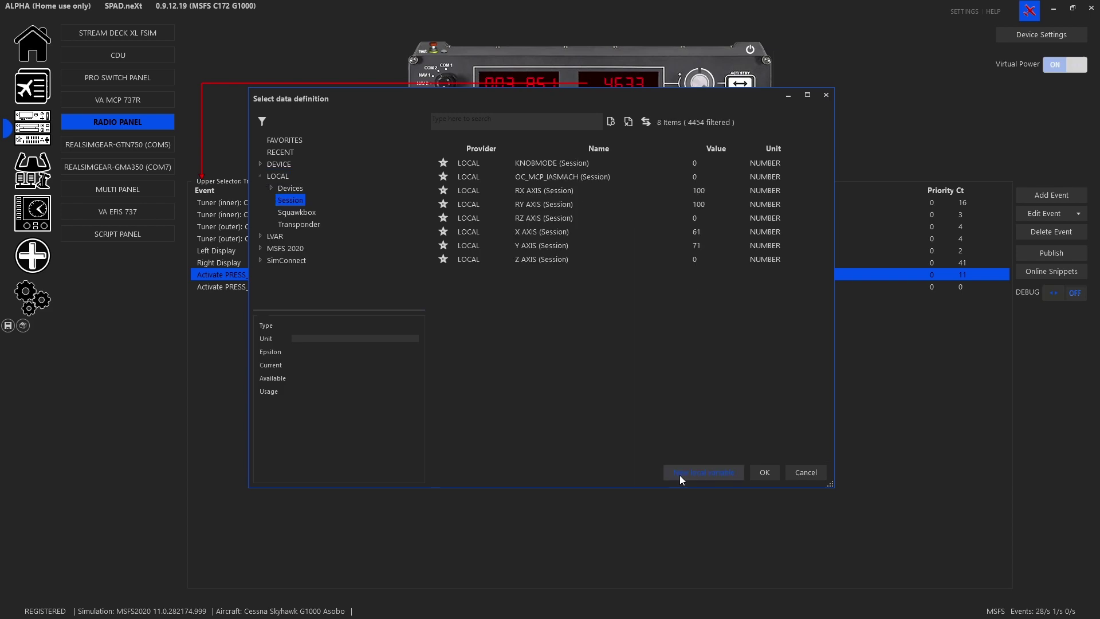
{"action": "left_click", "coordinate": [677, 478]}
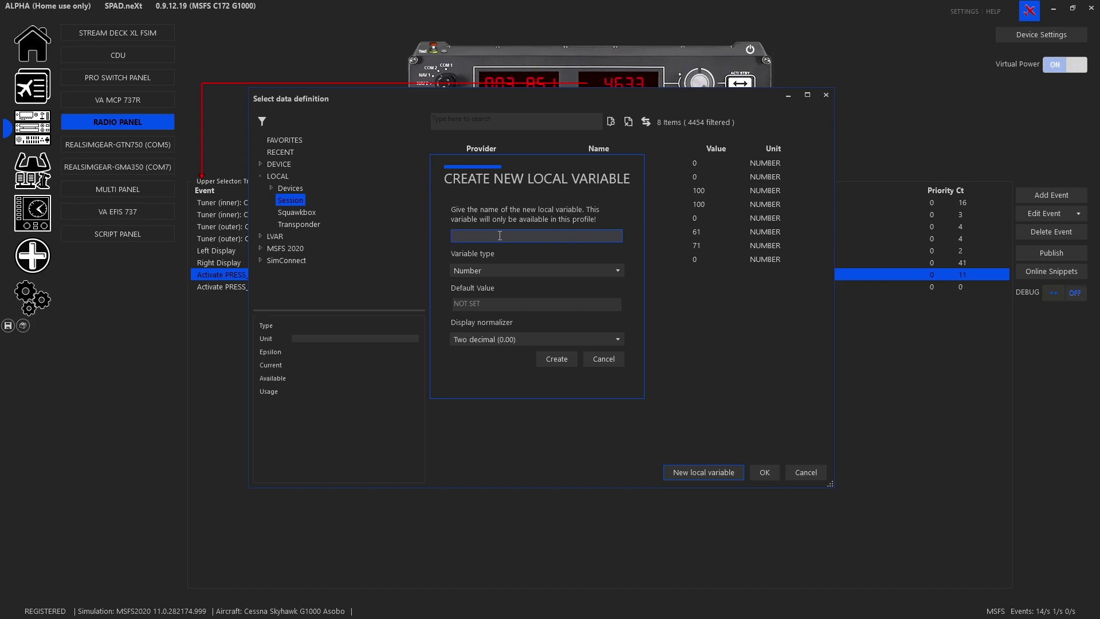
{"action": "type", "text": "TXPDRDGITSFLAG"}
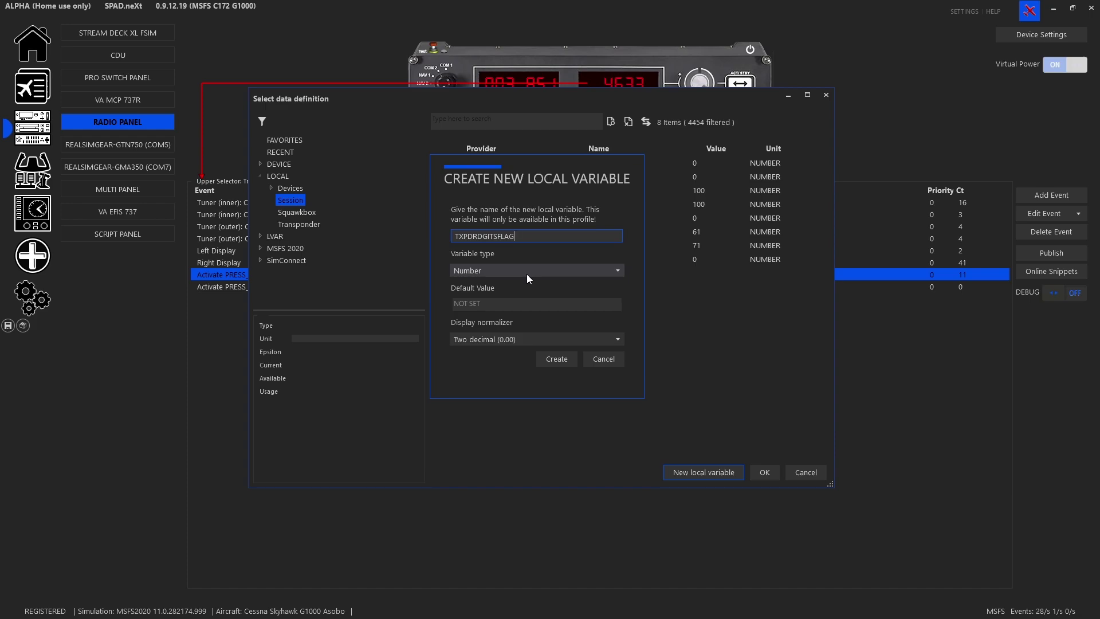
{"action": "left_click", "coordinate": [518, 309]}
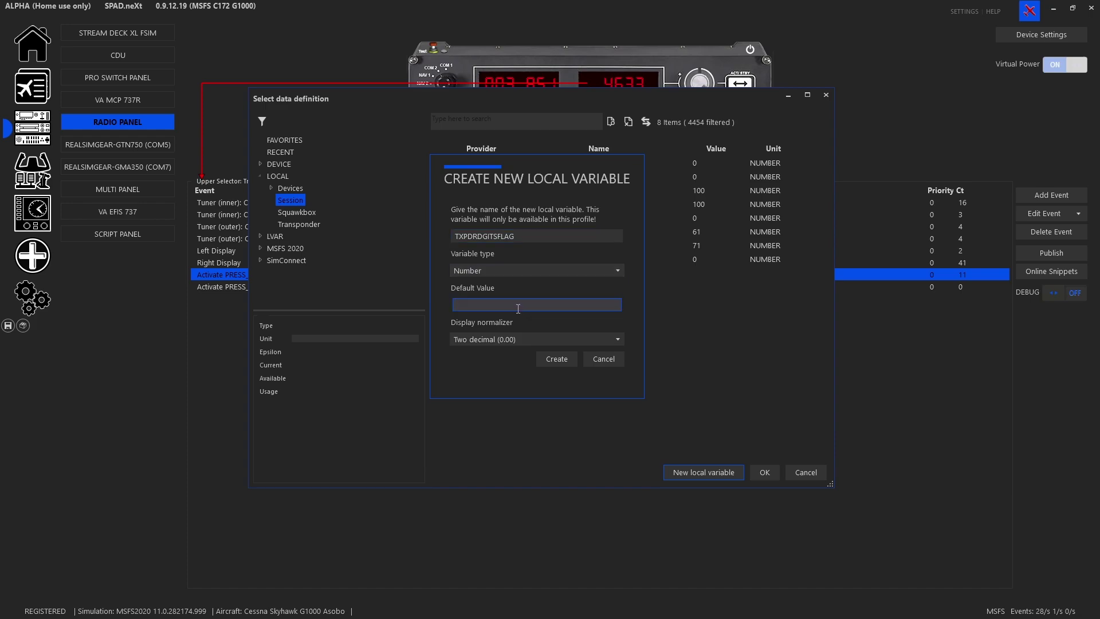
{"action": "type", "text": "0"}
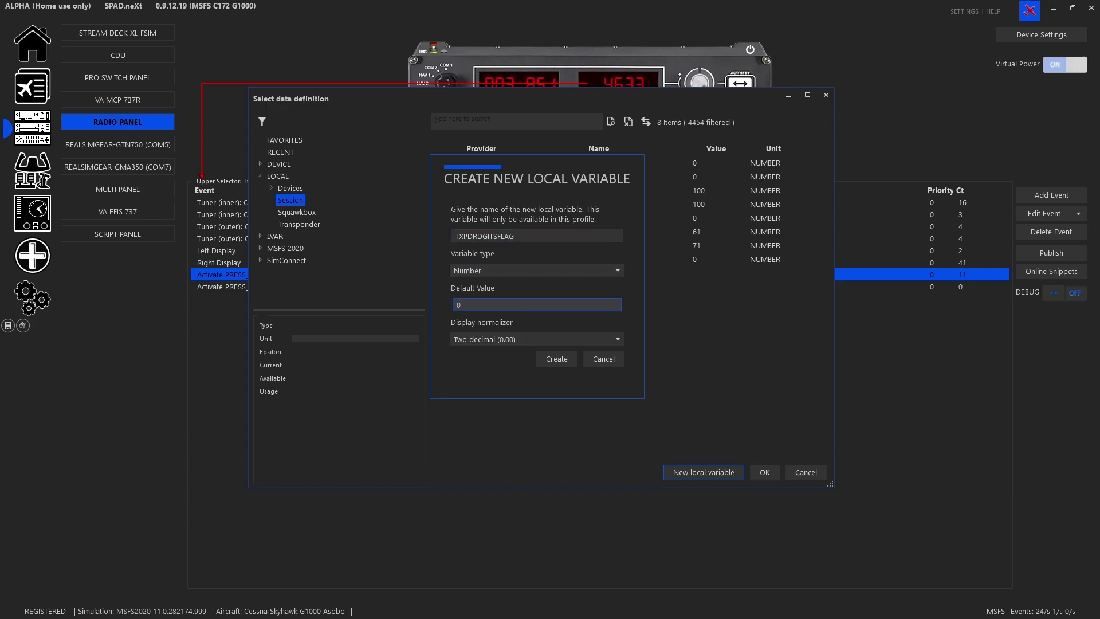
{"action": "left_click", "coordinate": [517, 336]}
{"action": "left_click", "coordinate": [505, 376]}
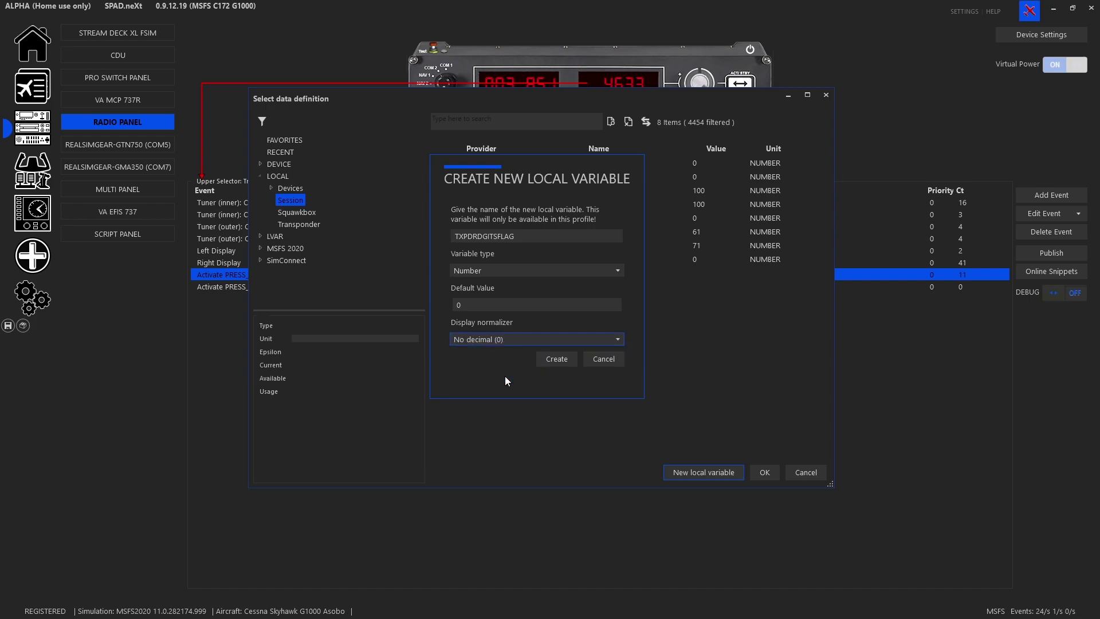
{"action": "left_click", "coordinate": [557, 361]}
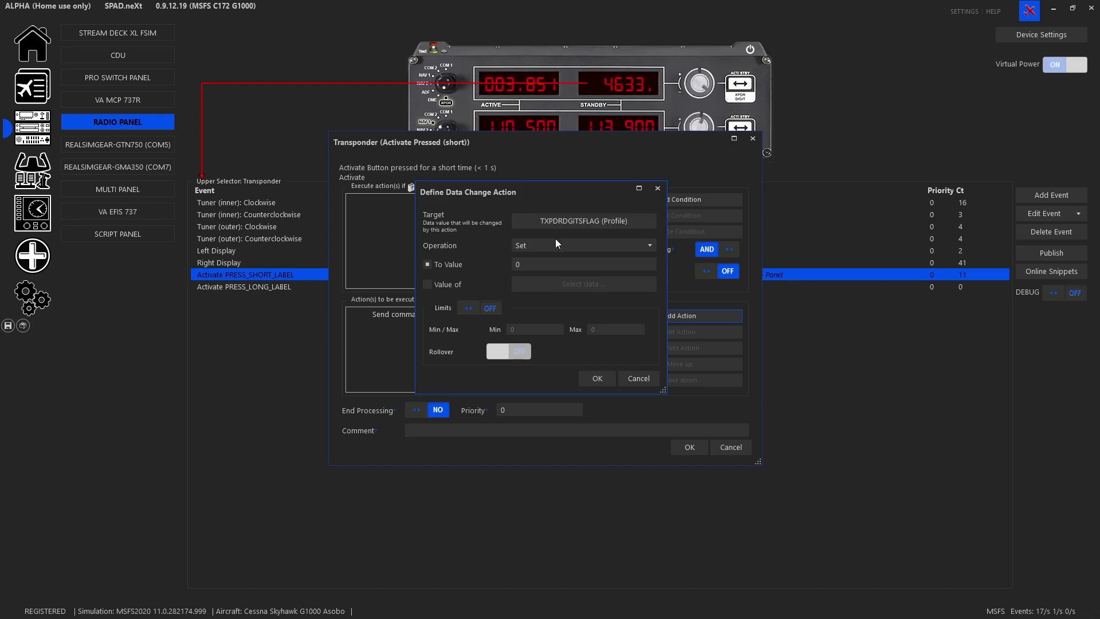
Make the action increment TXPDRDGITSFLAG by 1, with limits 0 to 1 and rollover on
{"action": "left_click", "coordinate": [546, 245]}
{"action": "left_click", "coordinate": [548, 269]}
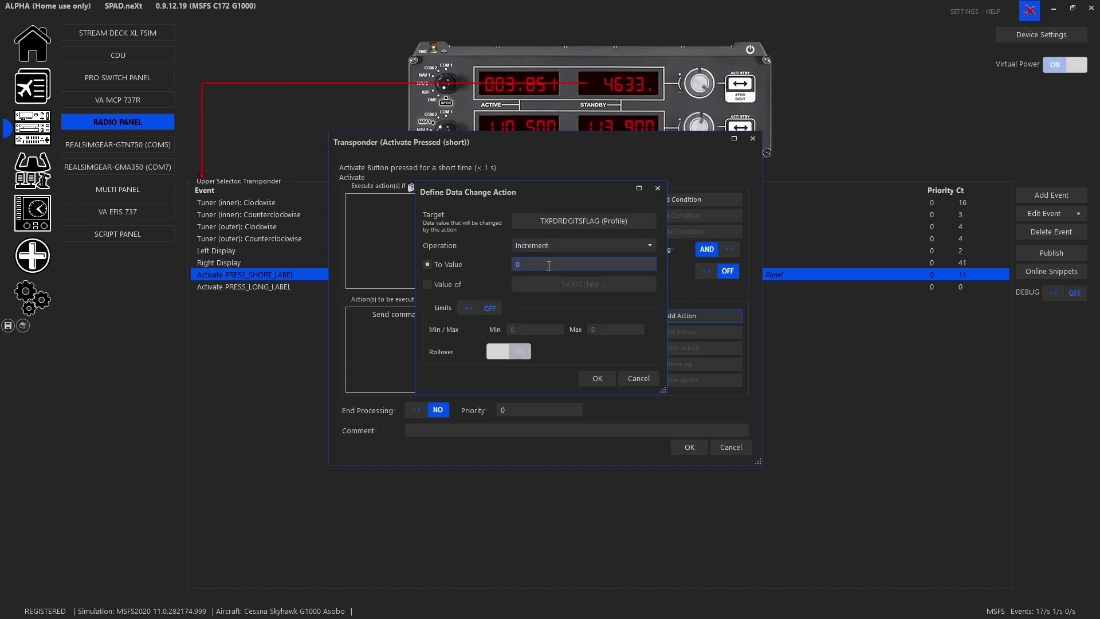
{"action": "left_click", "coordinate": [490, 309]}
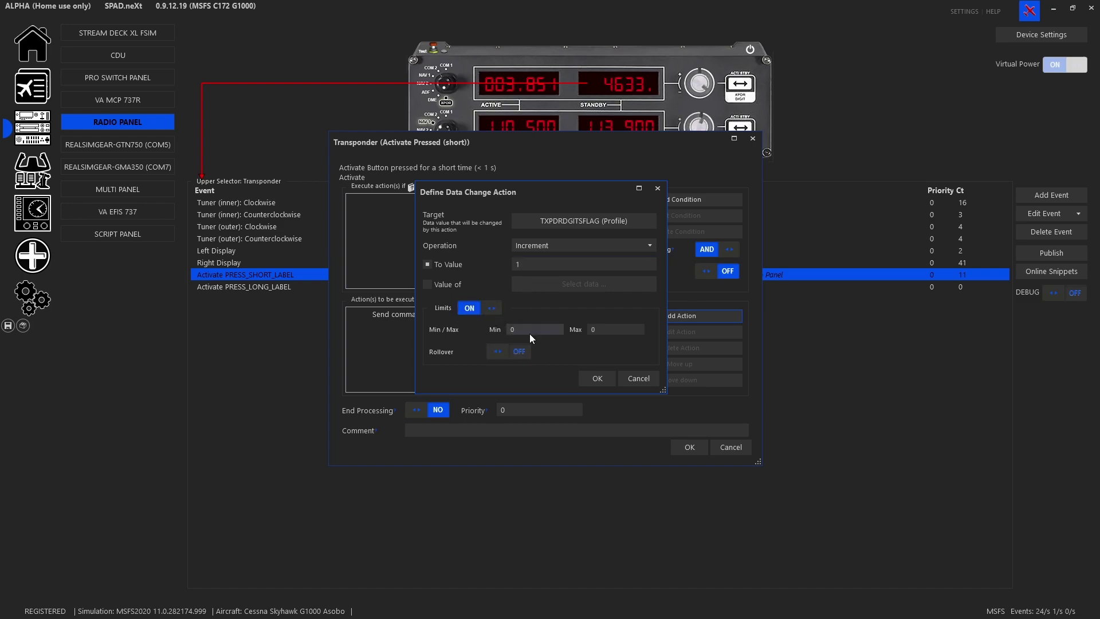
{"action": "left_click", "coordinate": [613, 332]}
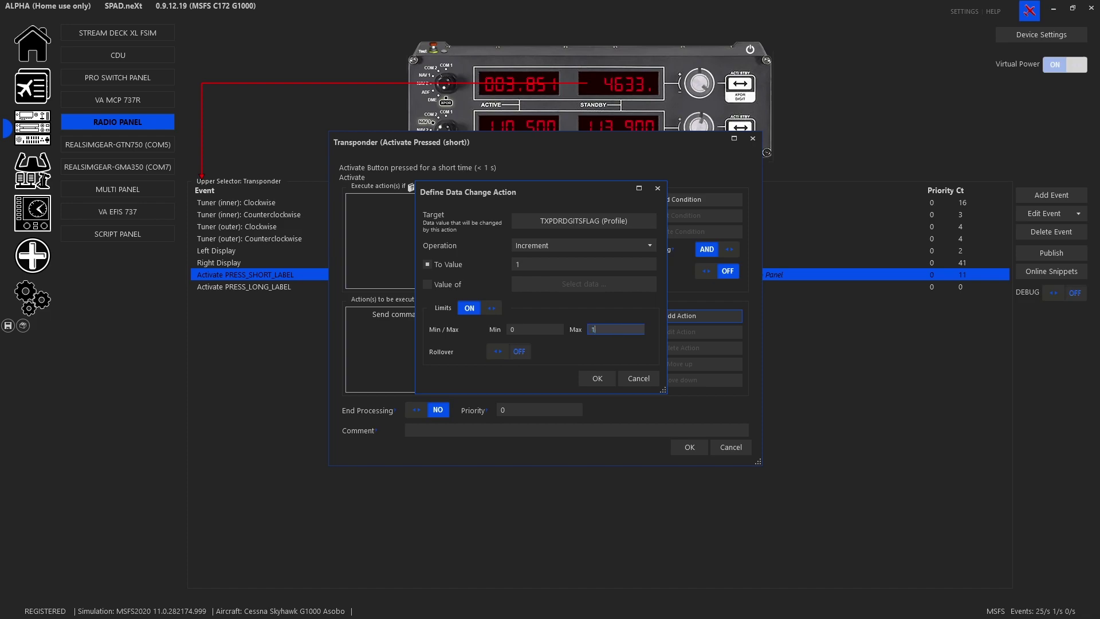
{"action": "left_click", "coordinate": [519, 351]}
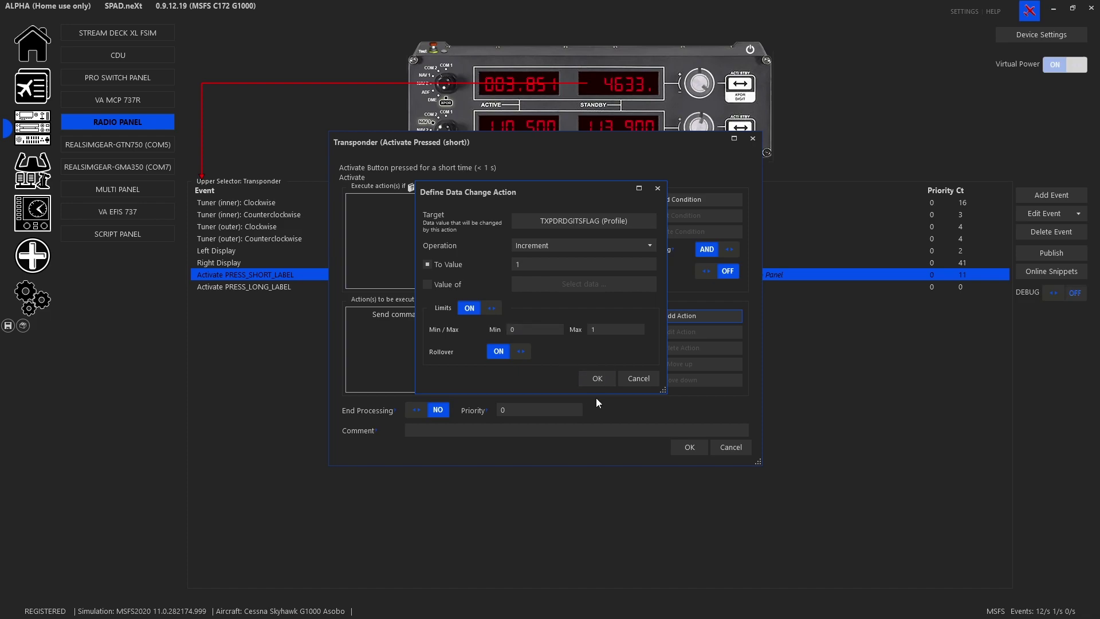
{"action": "left_click", "coordinate": [591, 382]}
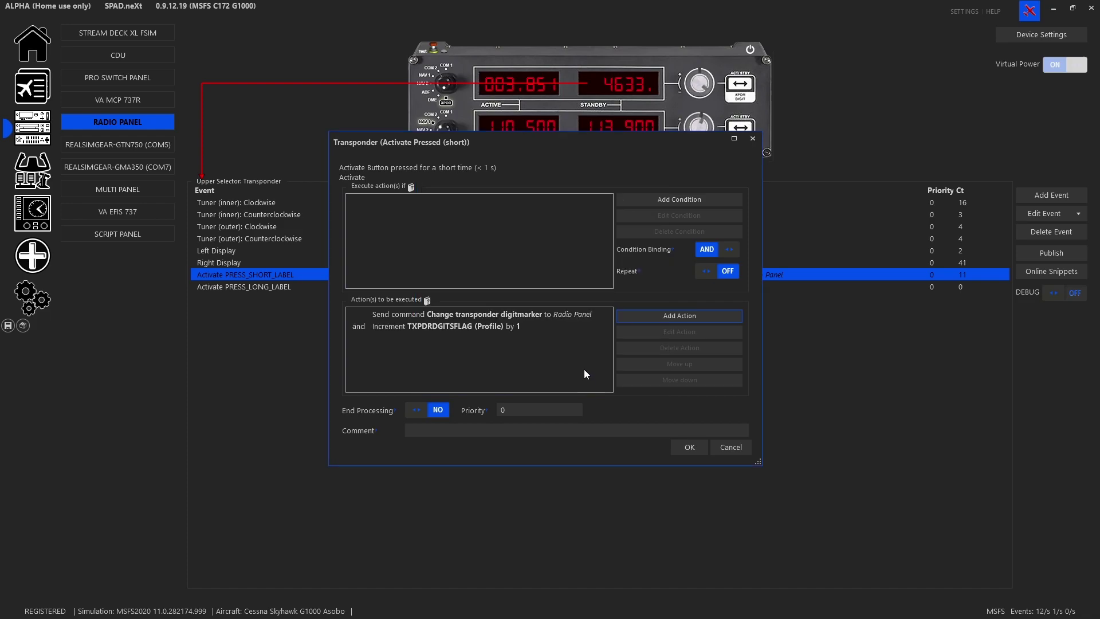
Delete the Change transponder digitmarker command from the short-press event and save the event
{"action": "left_click", "coordinate": [572, 316]}
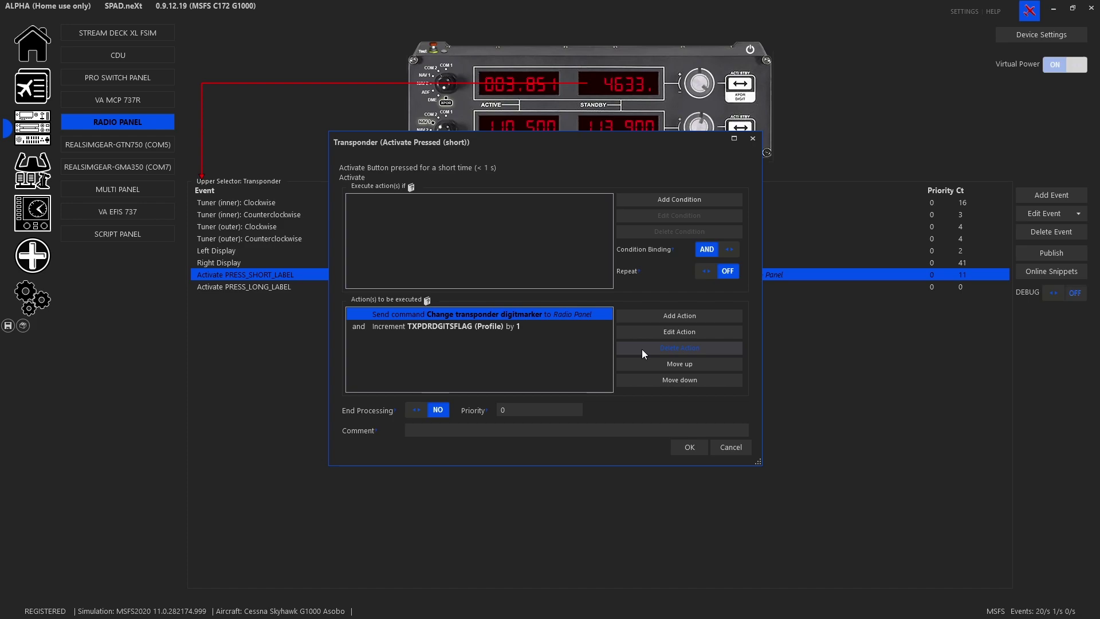
{"action": "left_click", "coordinate": [642, 349]}
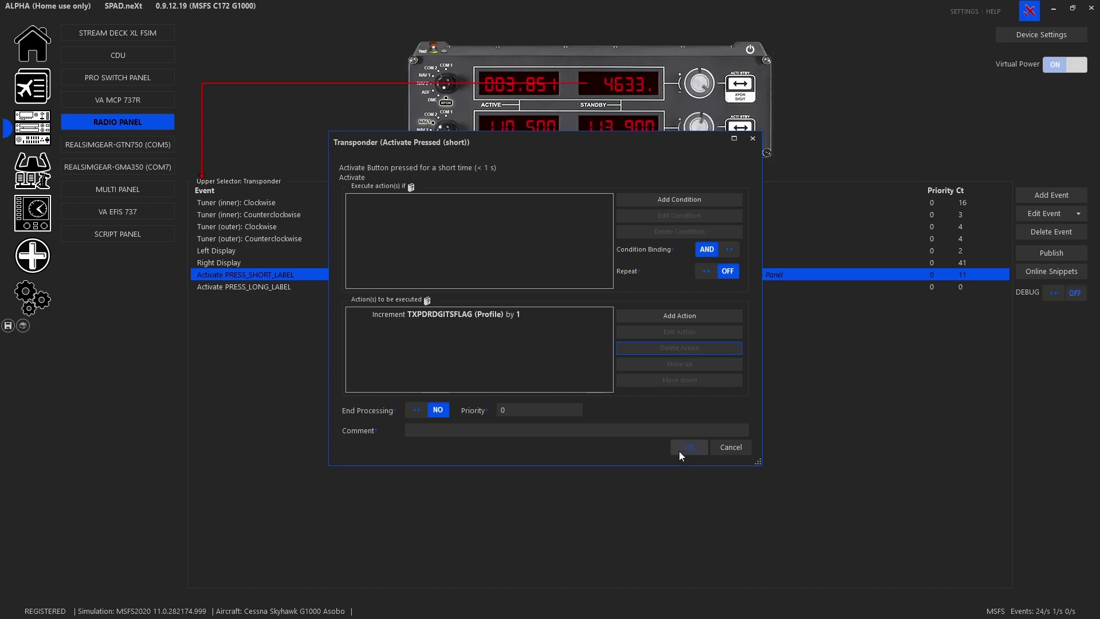
{"action": "left_click", "coordinate": [682, 450]}
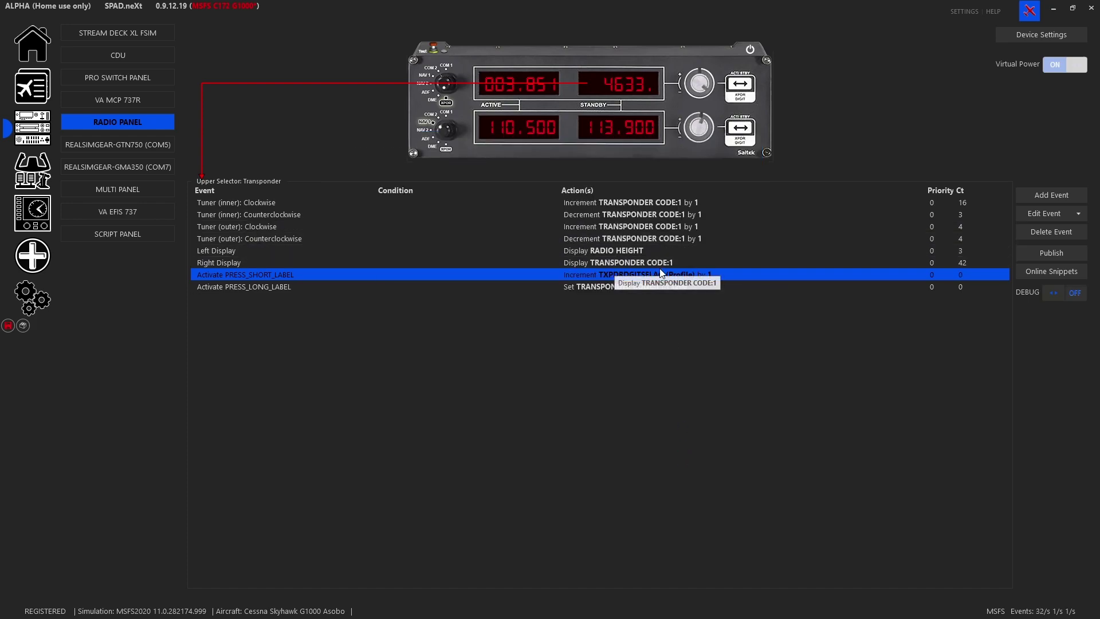
Add the condition TXPDRDGITSFLAG equals 0 to the Tuner (inner): Clockwise event
{"action": "left_click", "coordinate": [649, 207]}
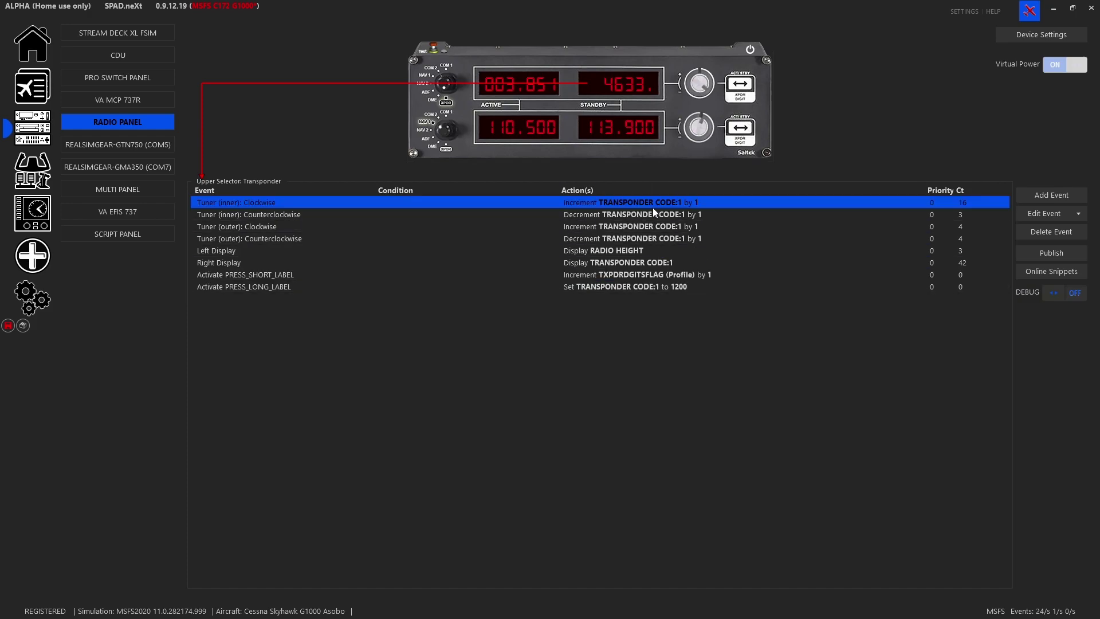
{"action": "double_click", "coordinate": [648, 205]}
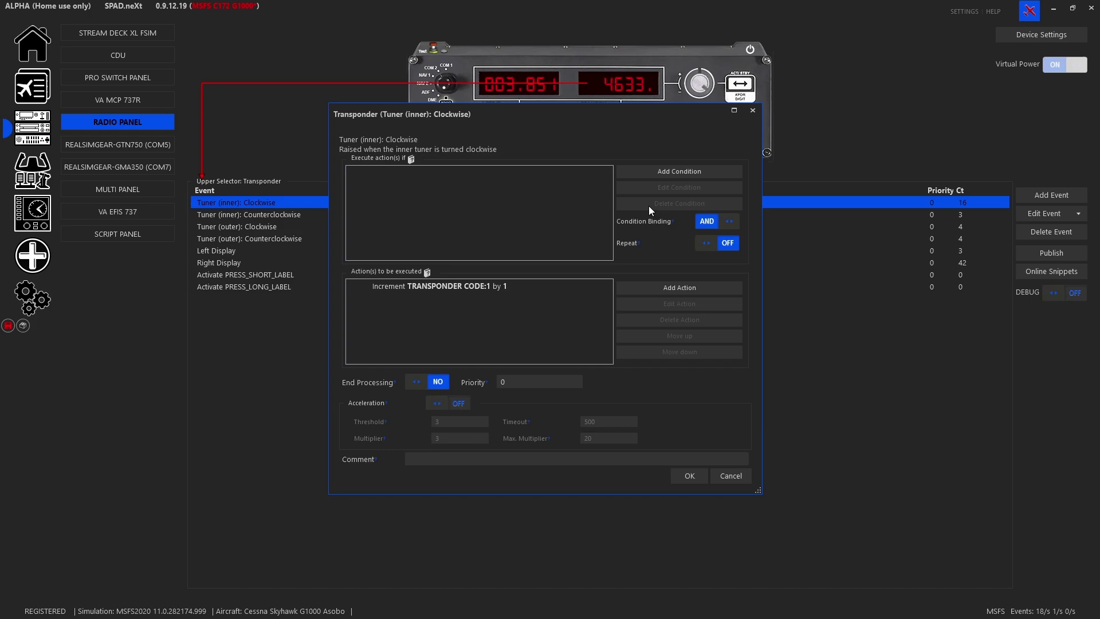
{"action": "left_click", "coordinate": [693, 170]}
{"action": "left_click", "coordinate": [568, 242]}
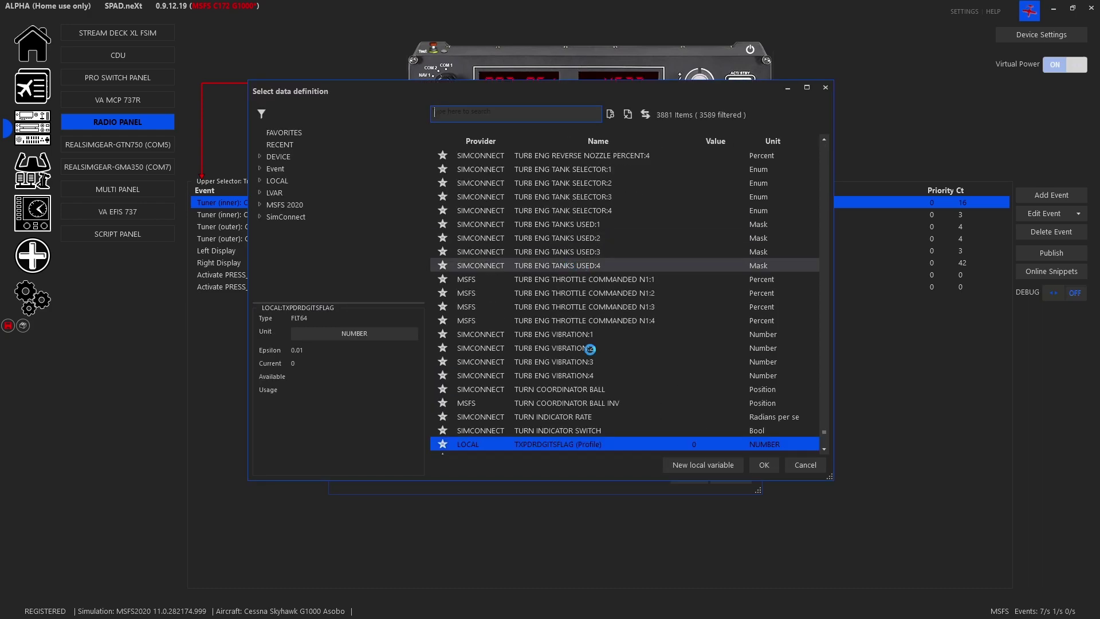
{"action": "double_click", "coordinate": [572, 448]}
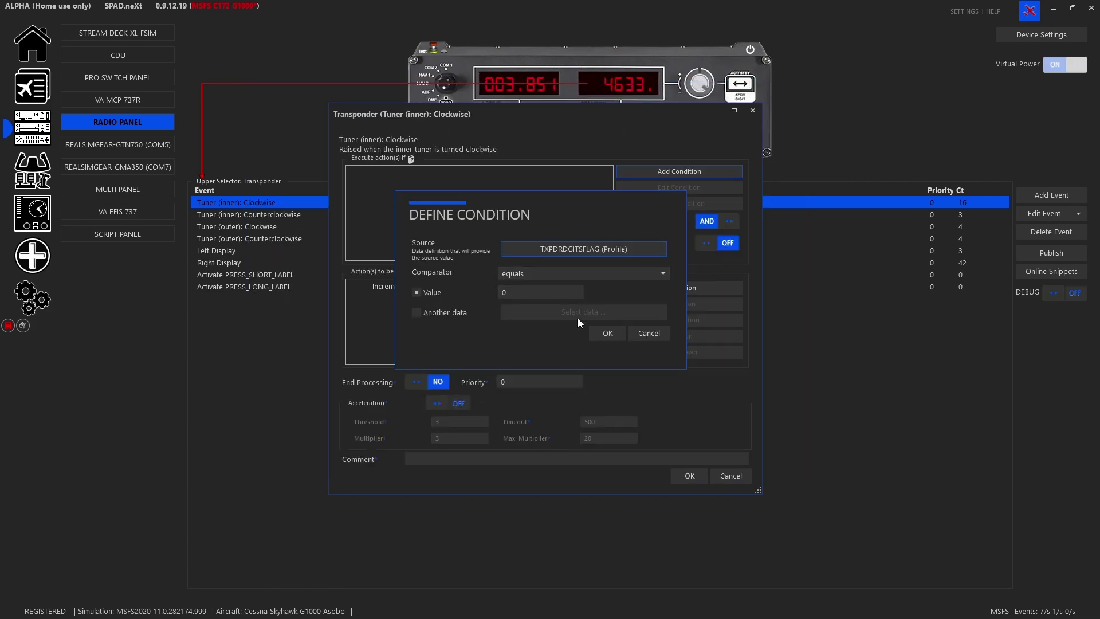
{"action": "left_click", "coordinate": [616, 336]}
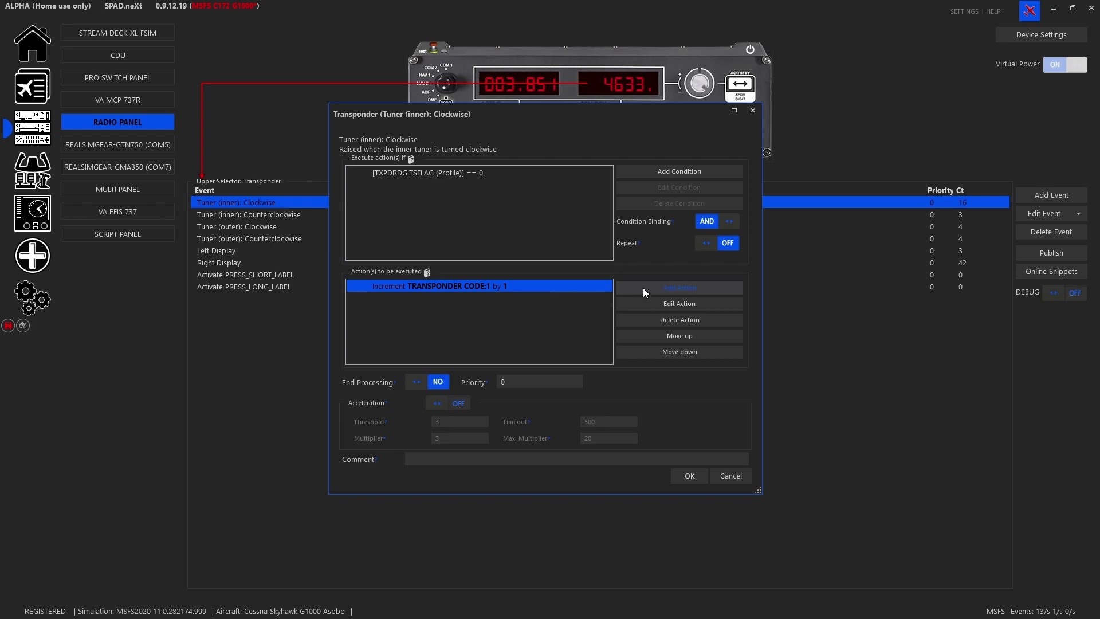
Change the target of the inner clockwise increment action to Transponder 1 Digit 2
{"action": "double_click", "coordinate": [522, 287]}
{"action": "left_click", "coordinate": [592, 221]}
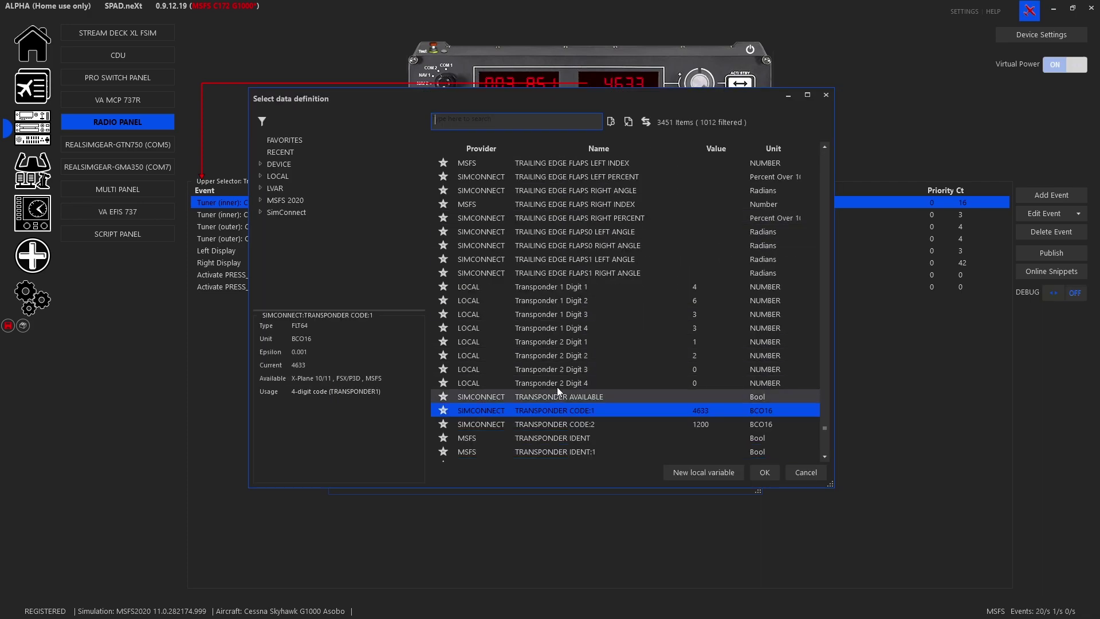
{"action": "left_click", "coordinate": [537, 301]}
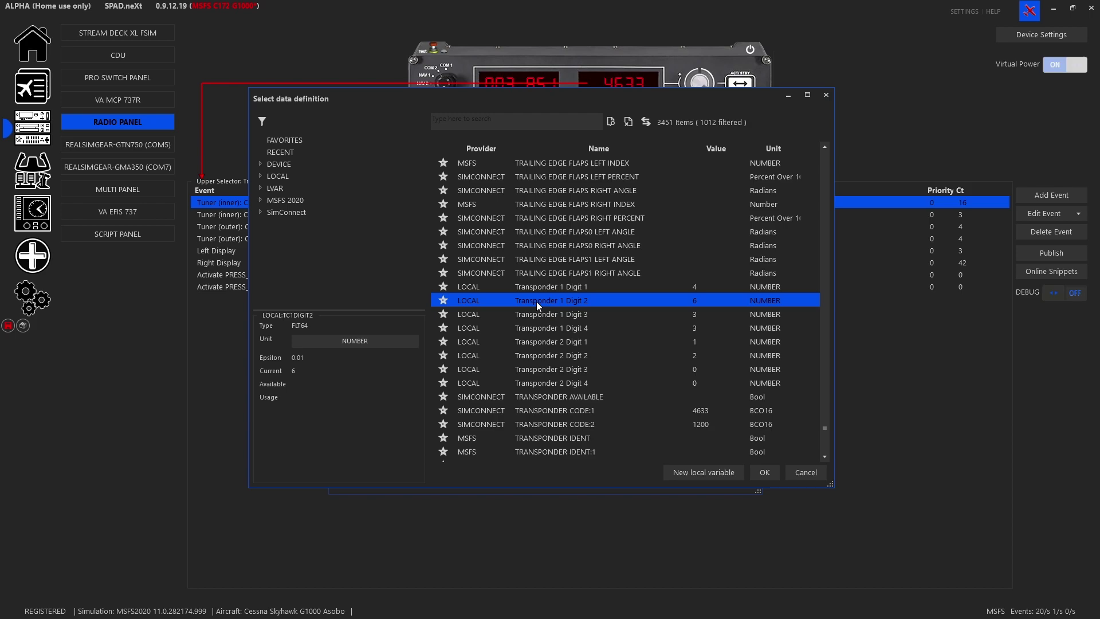
{"action": "double_click", "coordinate": [537, 302]}
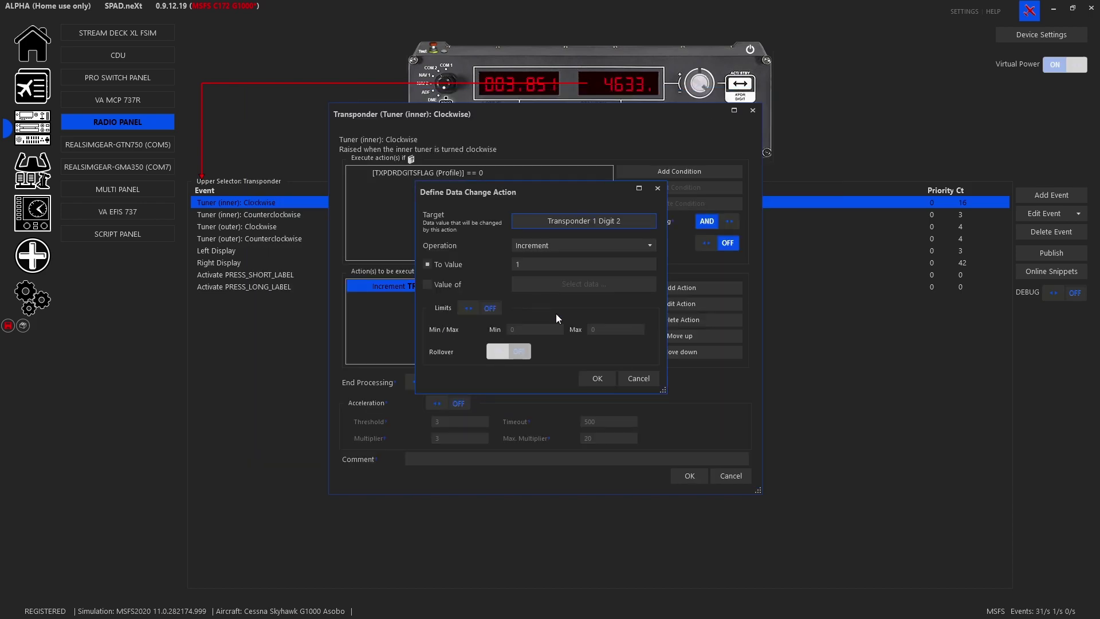
Give the inner clockwise increment limits 0 to 8 with rollover, and save the event with End Processing set to YES
{"action": "left_click", "coordinate": [478, 316]}
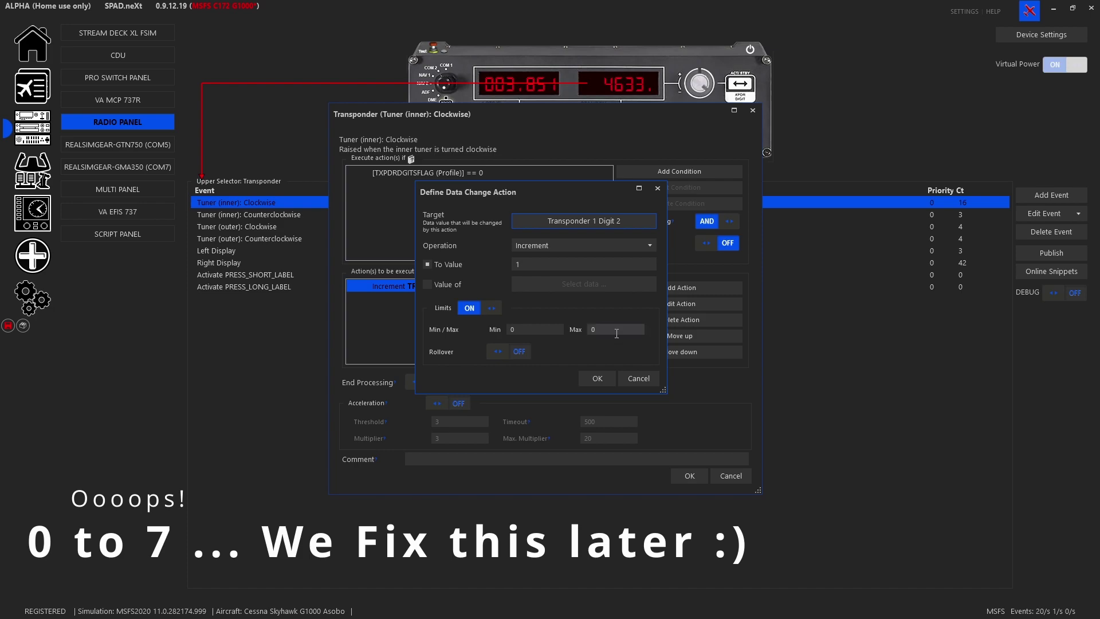
{"action": "type", "text": "8"}
{"action": "left_click", "coordinate": [521, 352]}
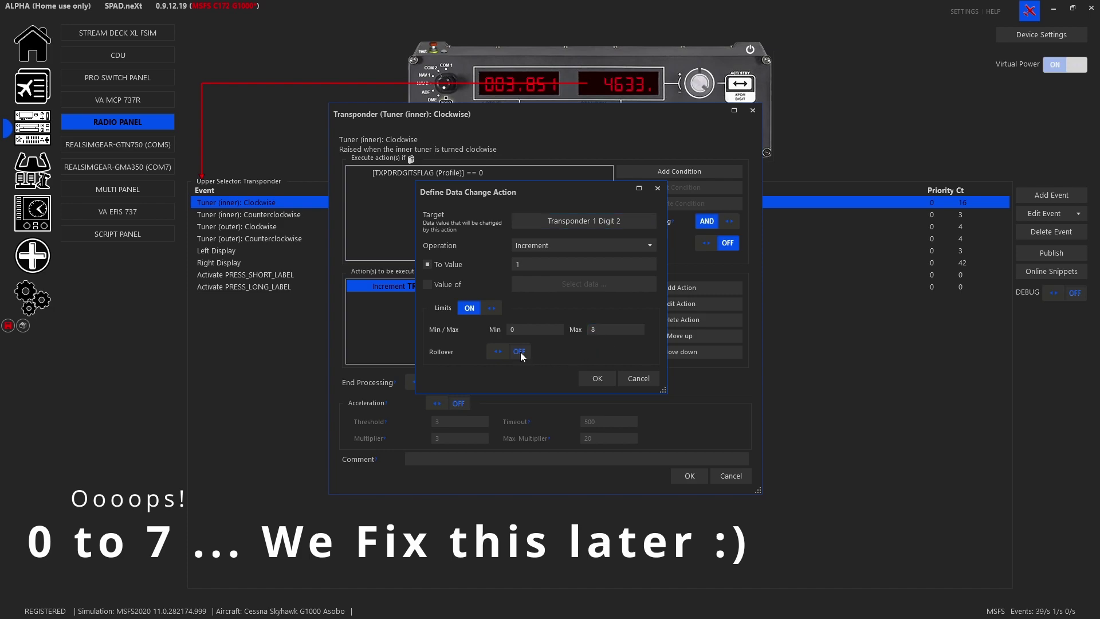
{"action": "left_click", "coordinate": [596, 382]}
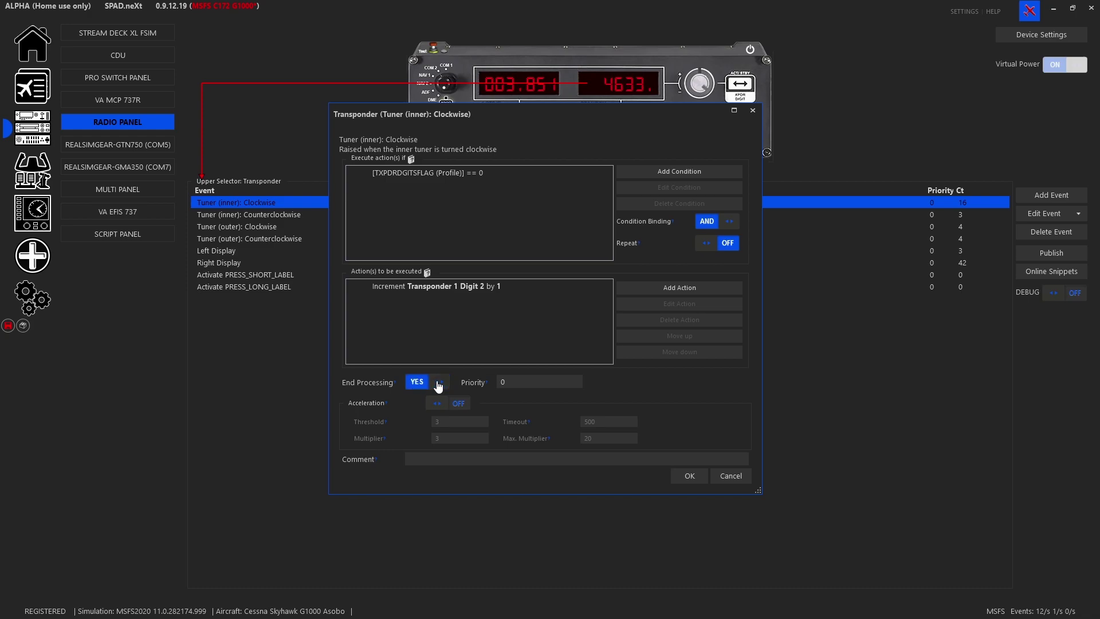
{"action": "left_click", "coordinate": [688, 479]}
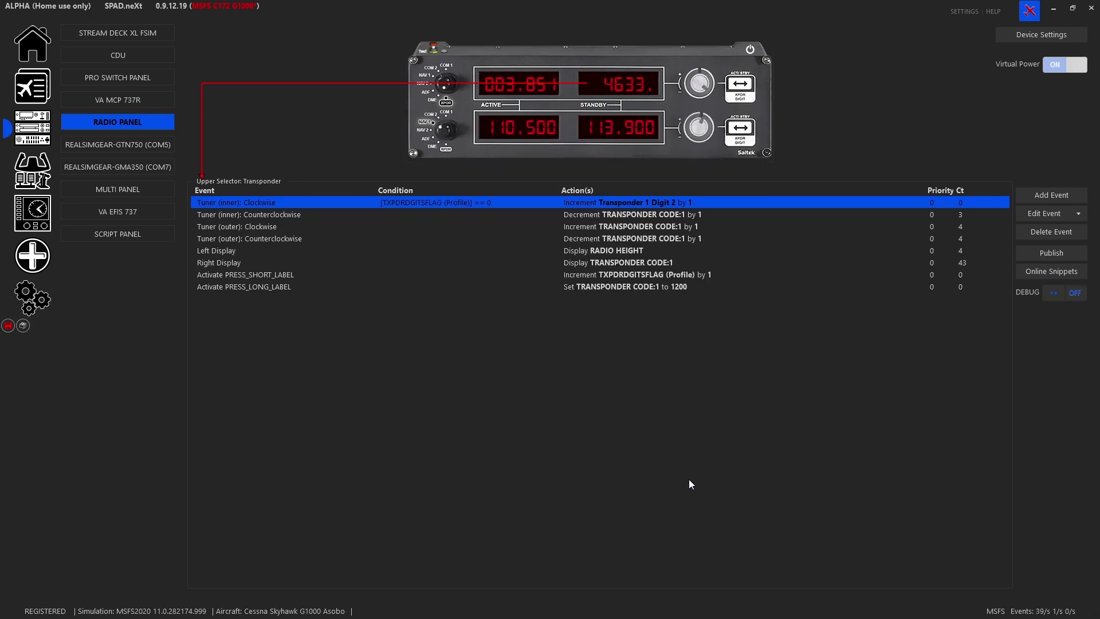
Add the condition TXPDRDGITSFLAG equals 0 to the Tuner (inner): Counterclockwise event
{"action": "double_click", "coordinate": [290, 212]}
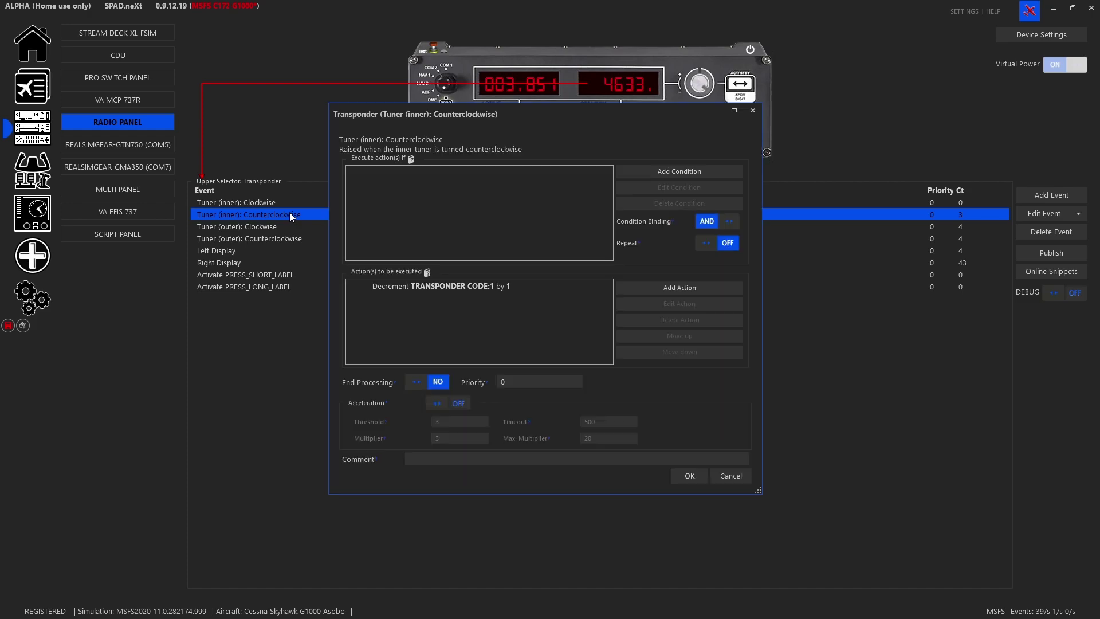
{"action": "left_click", "coordinate": [637, 167]}
{"action": "left_click", "coordinate": [552, 249]}
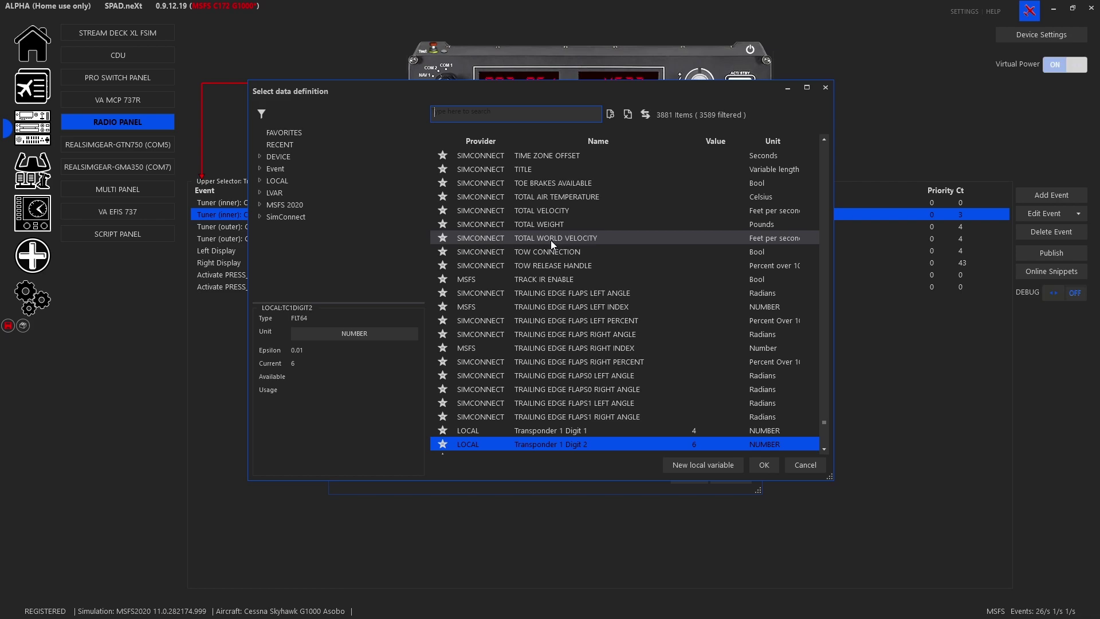
{"action": "left_click", "coordinate": [276, 182]}
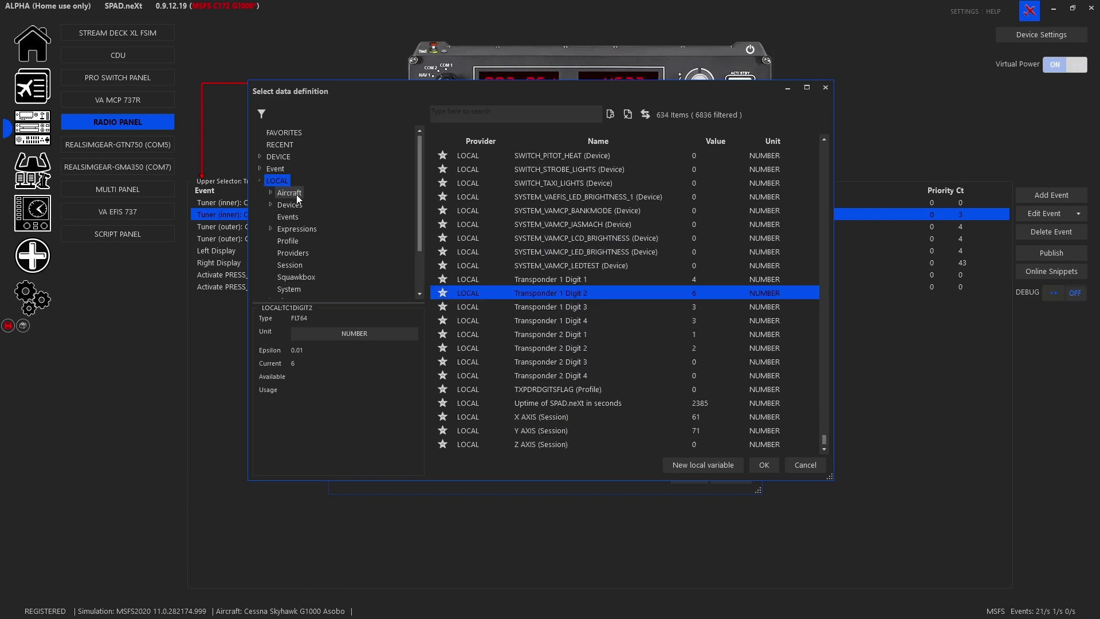
{"action": "scroll", "coordinate": [338, 223], "scroll_direction": "down", "scroll_amount": 1}
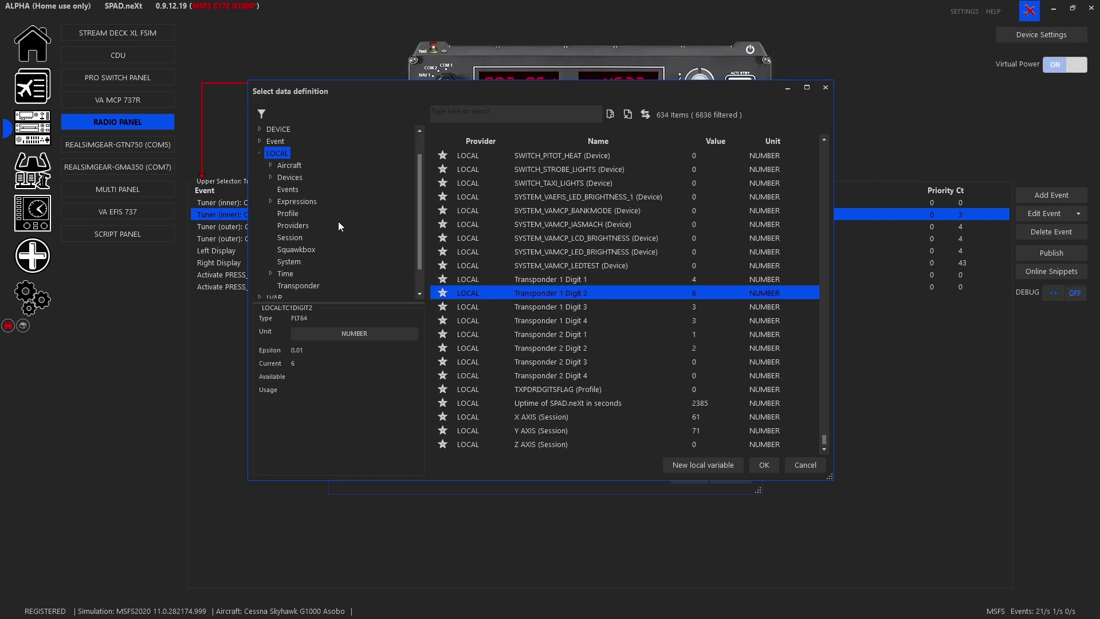
{"action": "left_click", "coordinate": [301, 239]}
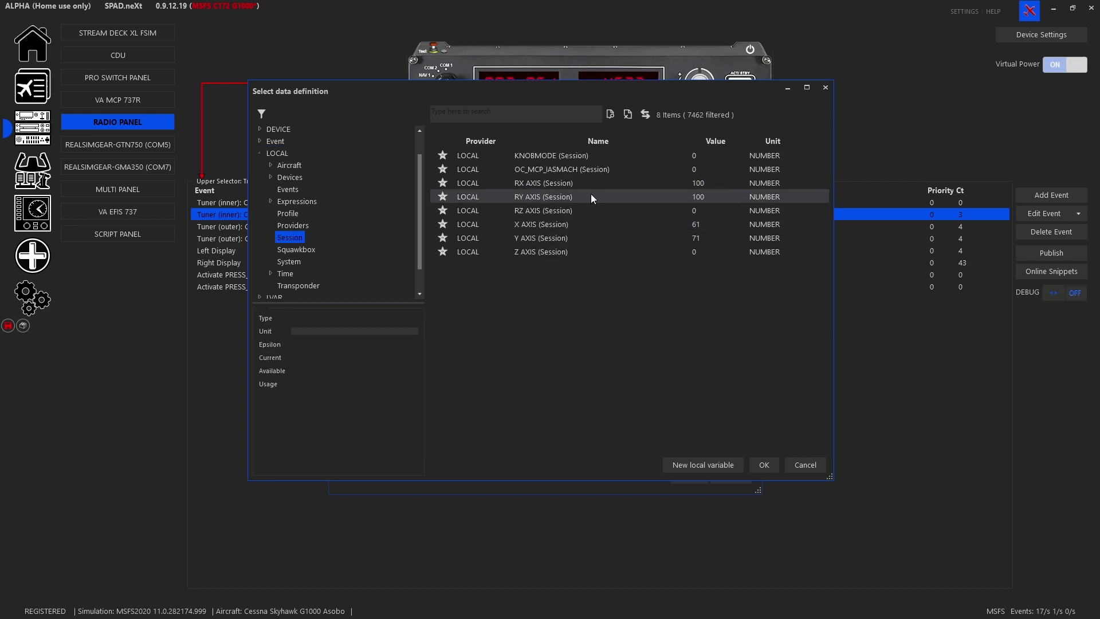
{"action": "left_click", "coordinate": [291, 213]}
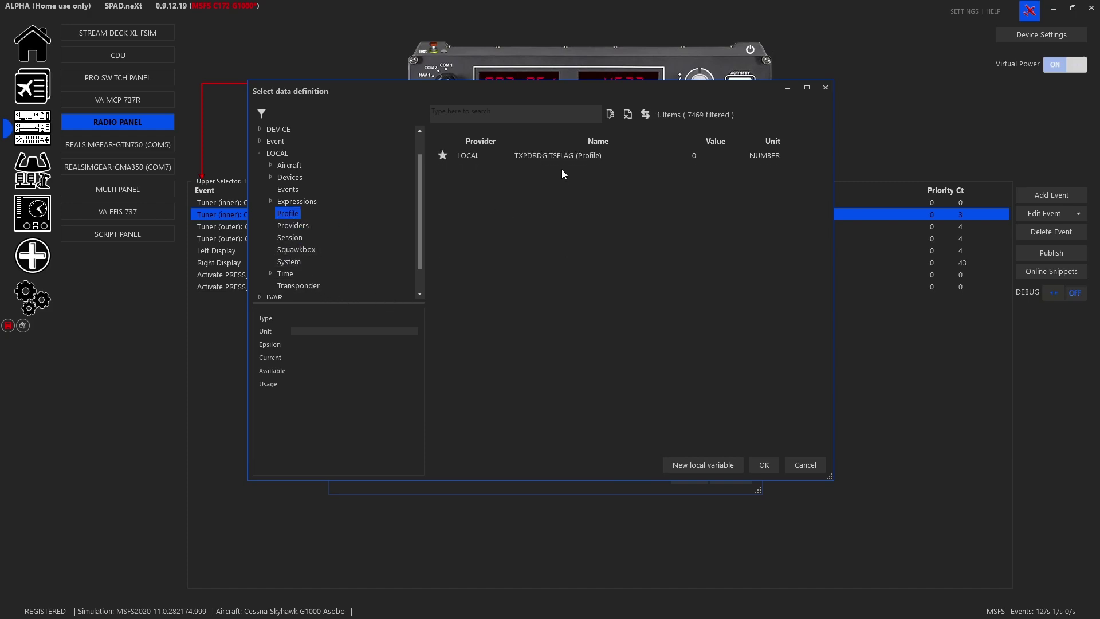
{"action": "left_click", "coordinate": [579, 155]}
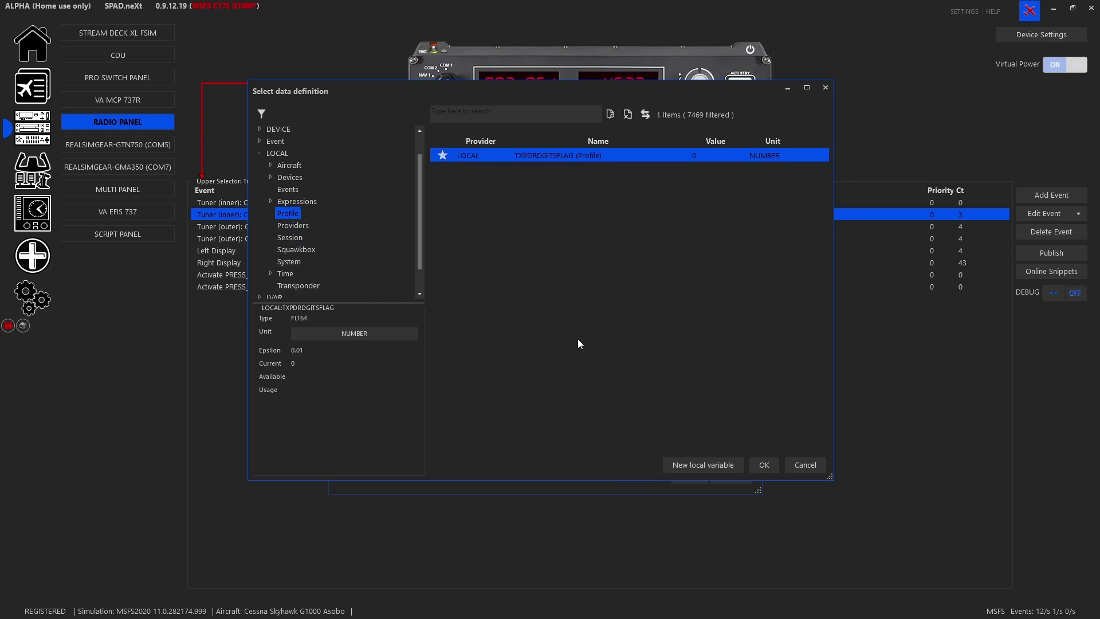
{"action": "double_click", "coordinate": [570, 157]}
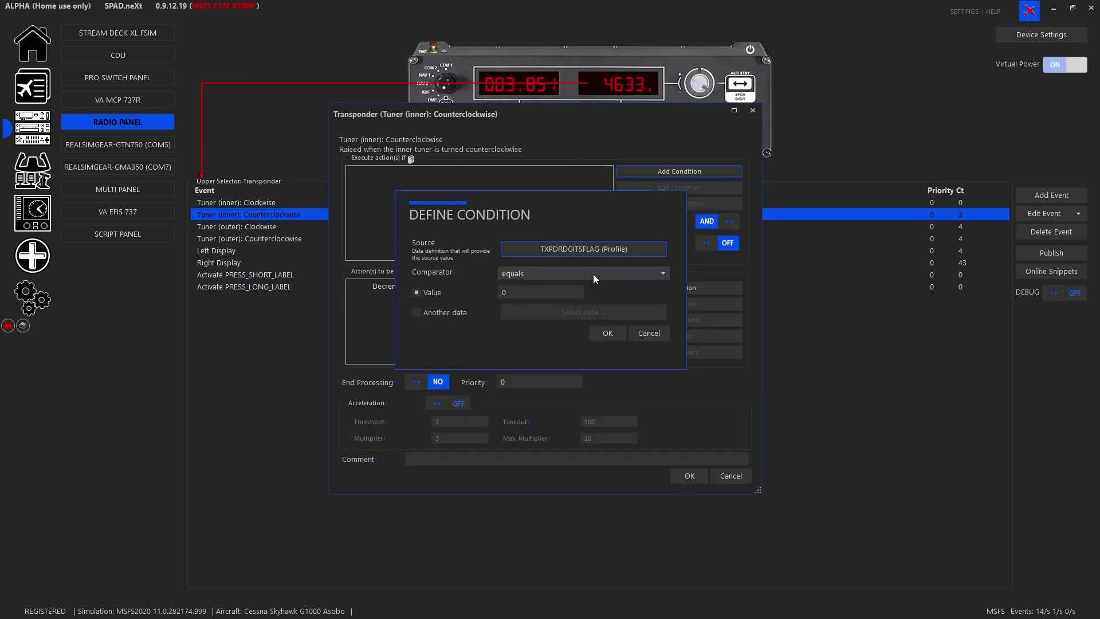
{"action": "left_click", "coordinate": [606, 333]}
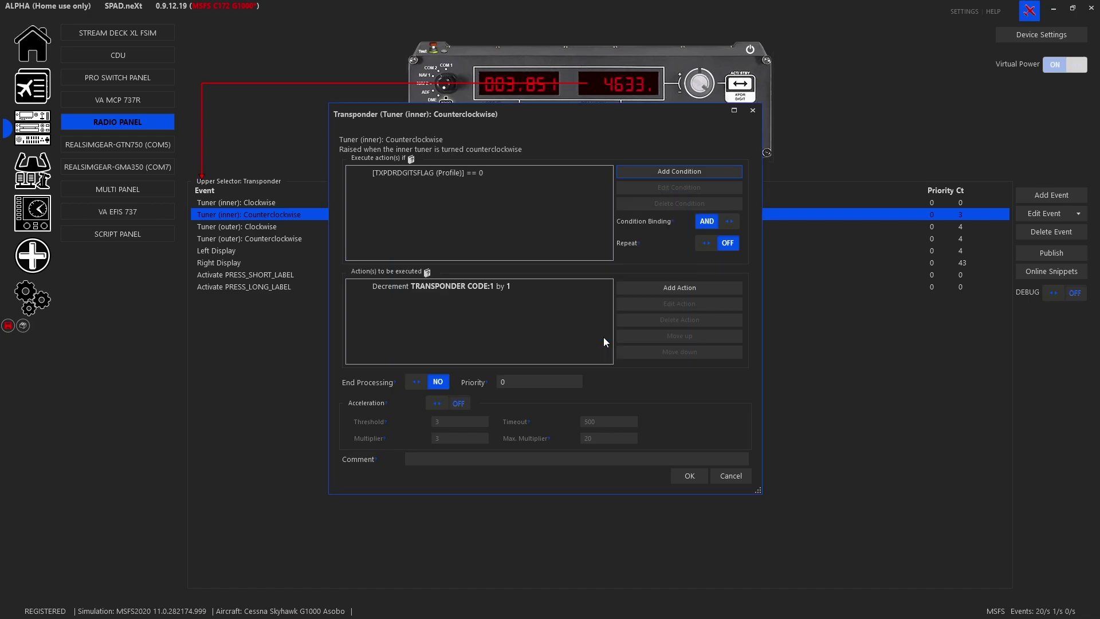
Change the target of the inner counterclockwise decrement action to Transponder 1 Digit 2
{"action": "left_click", "coordinate": [491, 285]}
{"action": "double_click", "coordinate": [489, 285]}
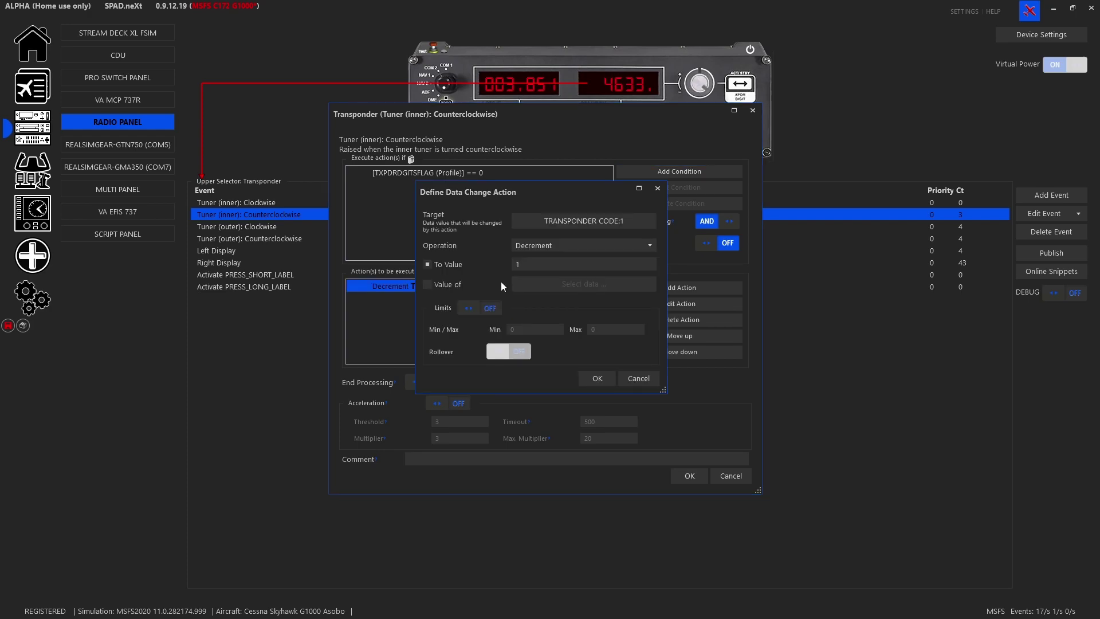
{"action": "left_click", "coordinate": [558, 215]}
{"action": "scroll", "coordinate": [656, 407], "scroll_direction": "down", "scroll_amount": 1}
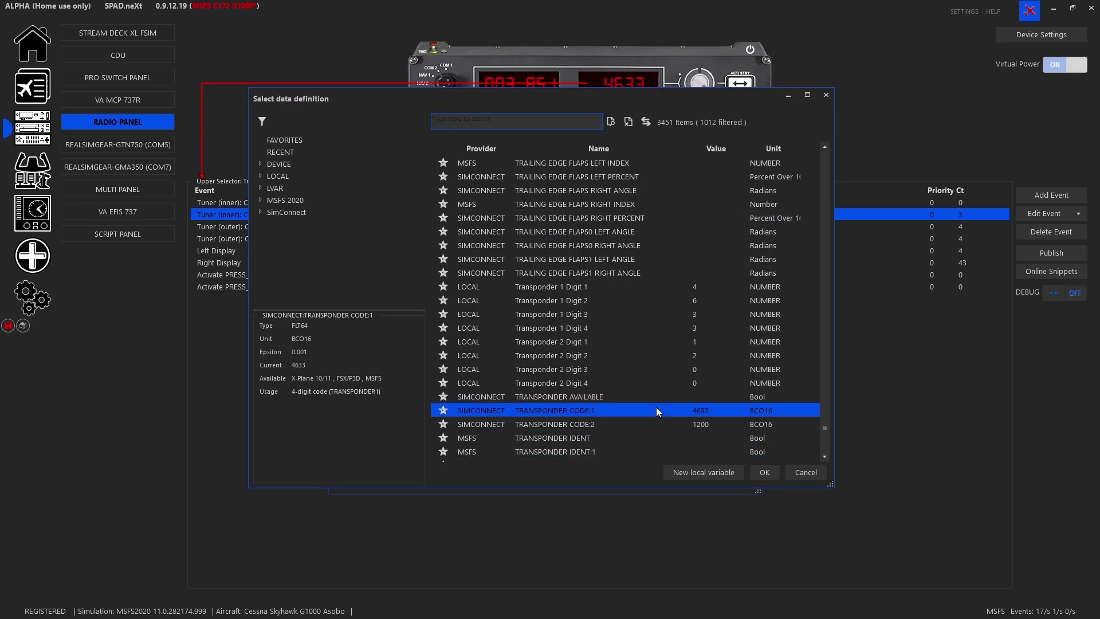
{"action": "double_click", "coordinate": [604, 301]}
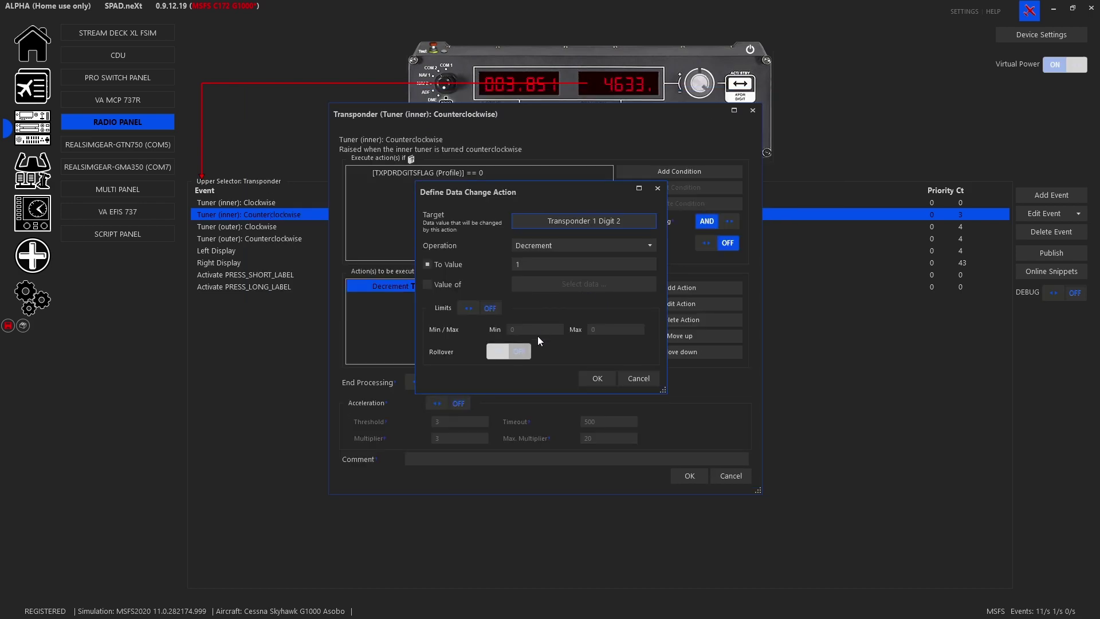
Give the inner counterclockwise decrement limits 0 to 8 with rollover, and save the event with End Processing set to YES
{"action": "left_click", "coordinate": [491, 309]}
{"action": "left_click", "coordinate": [608, 331]}
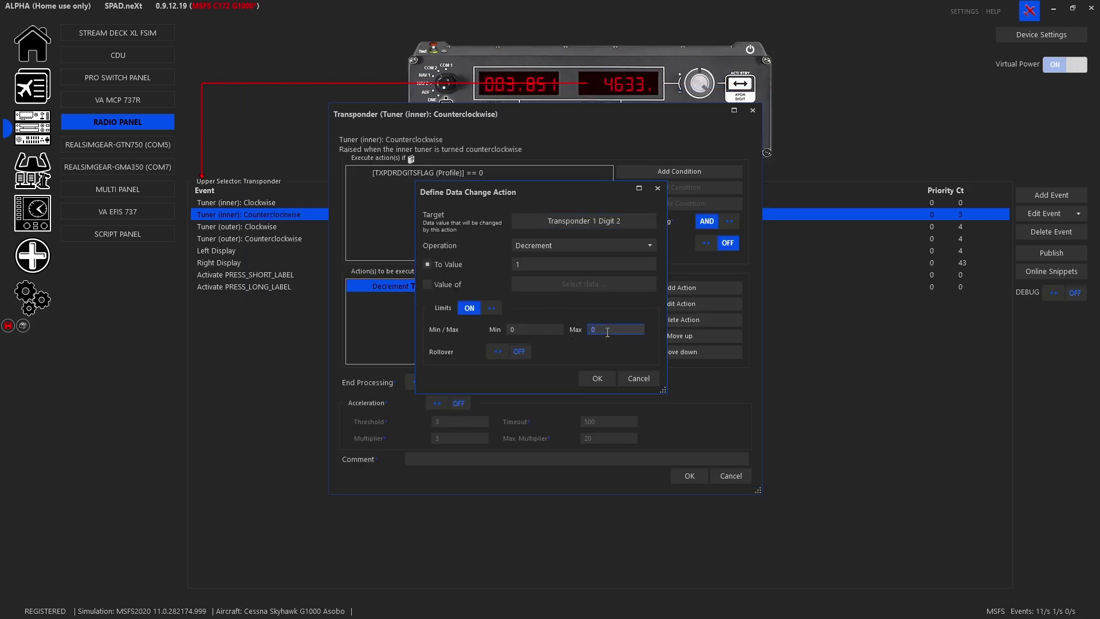
{"action": "left_click", "coordinate": [516, 353]}
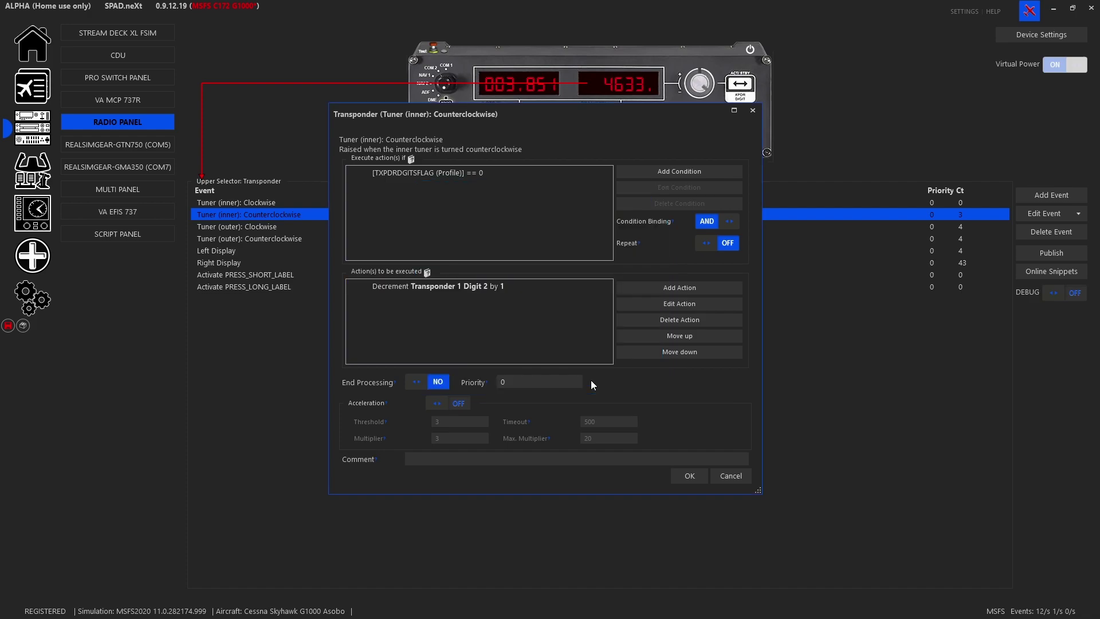
{"action": "left_click", "coordinate": [590, 380]}
{"action": "left_click", "coordinate": [441, 383]}
{"action": "left_click", "coordinate": [689, 477]}
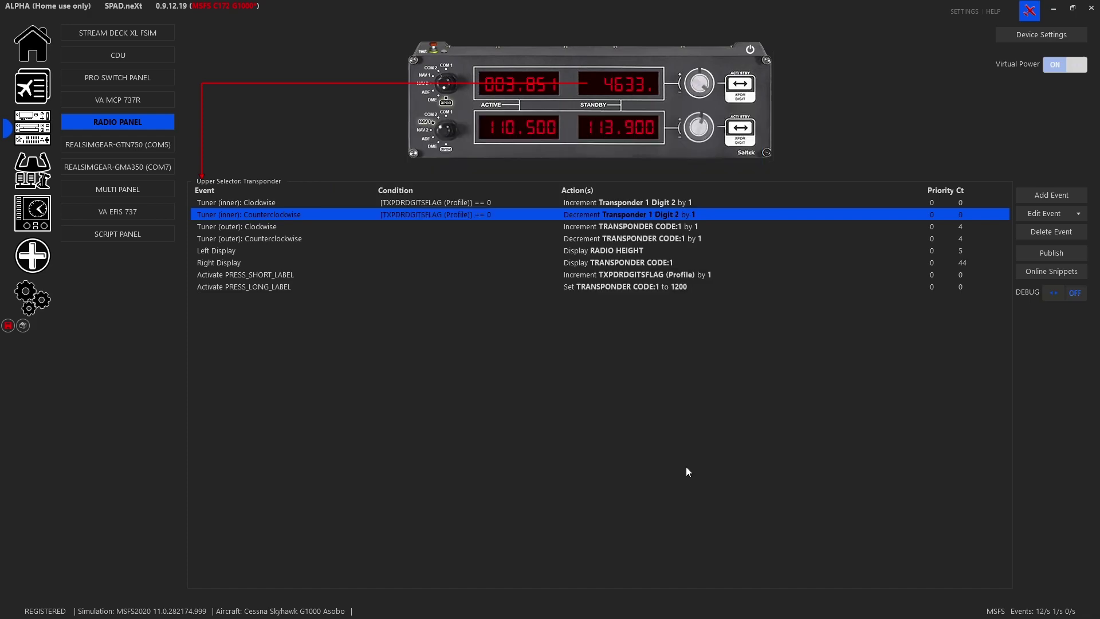
Add the condition TXPDRDGITSFLAG equals 0 to the Tuner (outer): Clockwise event
{"action": "left_click", "coordinate": [293, 227]}
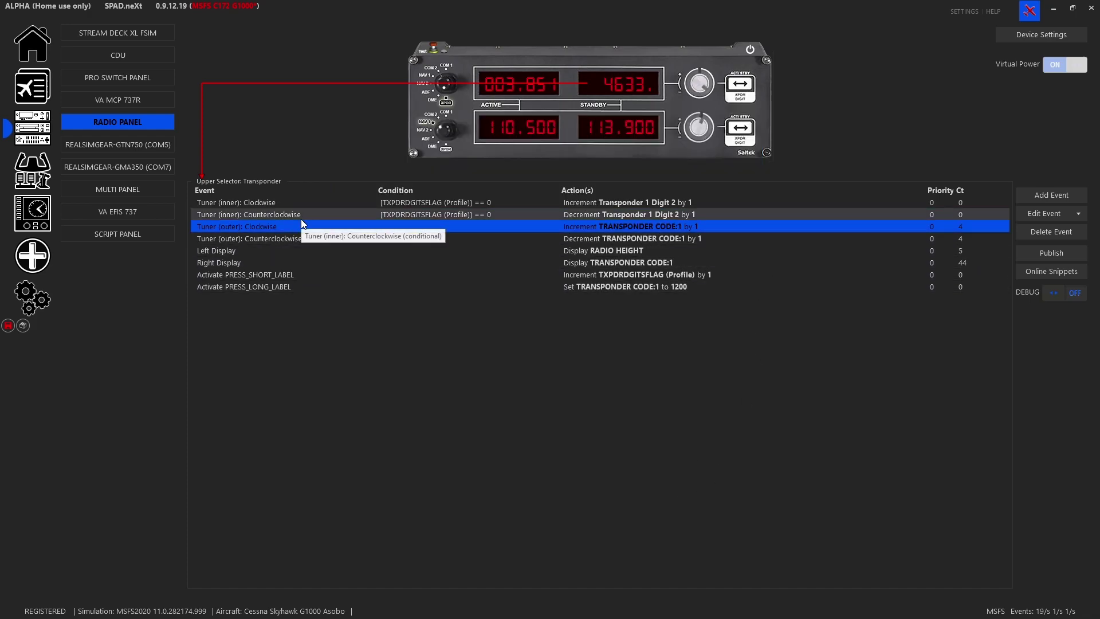
{"action": "double_click", "coordinate": [301, 224]}
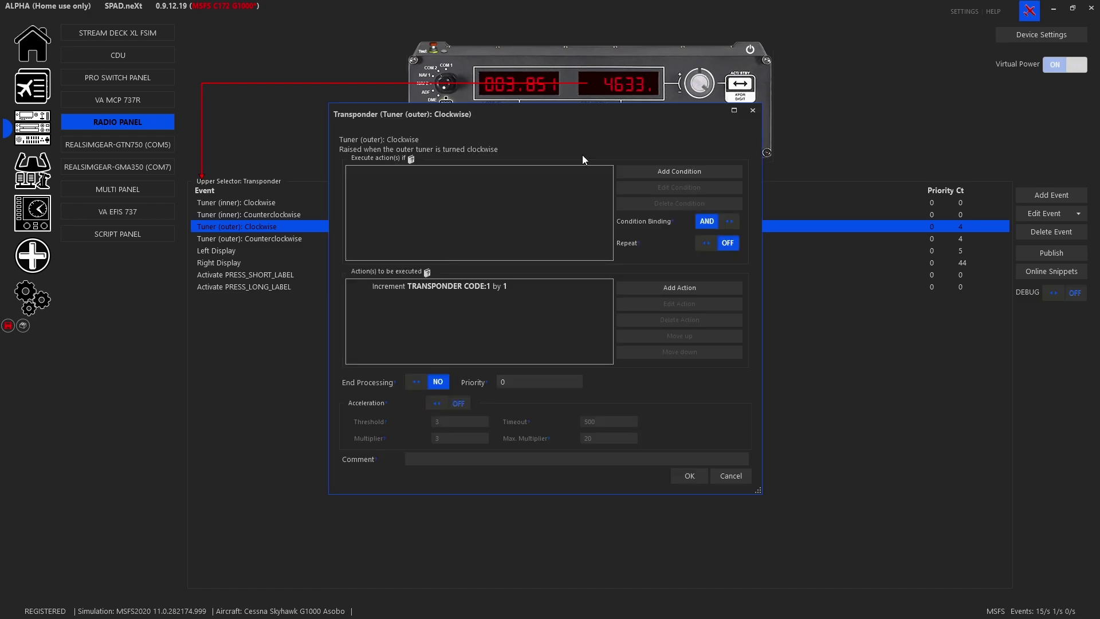
{"action": "left_click", "coordinate": [677, 169]}
{"action": "left_click", "coordinate": [578, 245]}
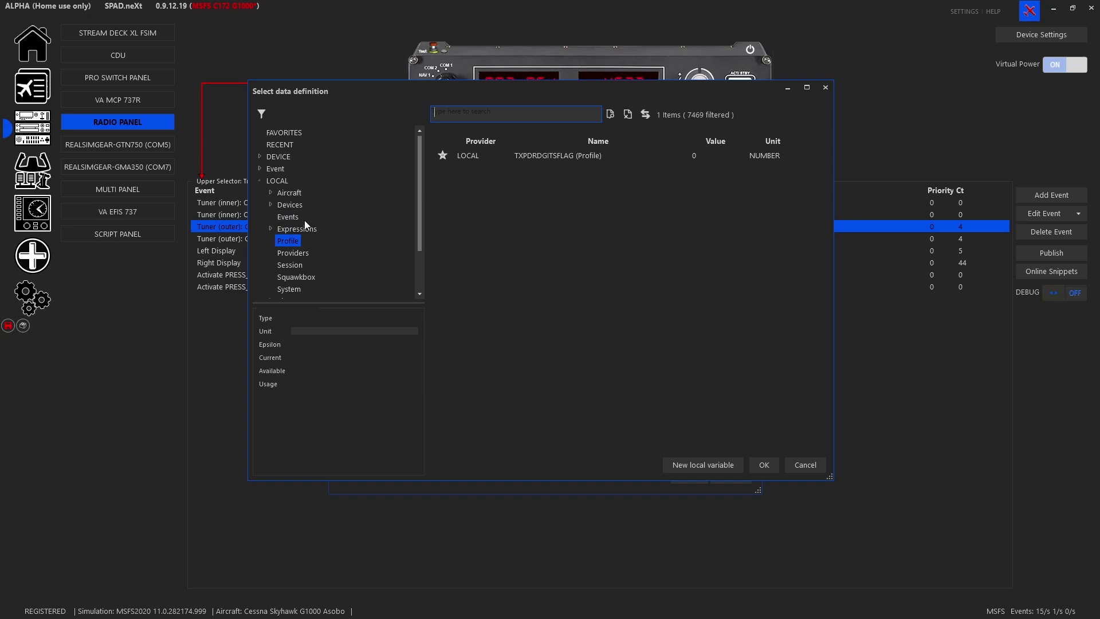
{"action": "double_click", "coordinate": [555, 157]}
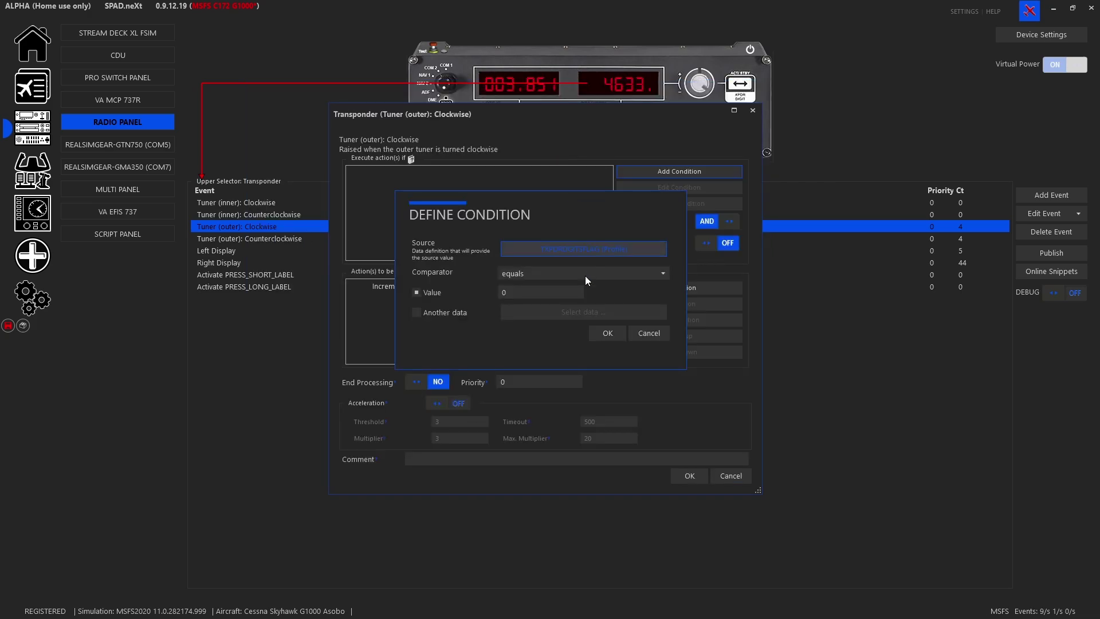
{"action": "left_click", "coordinate": [530, 291]}
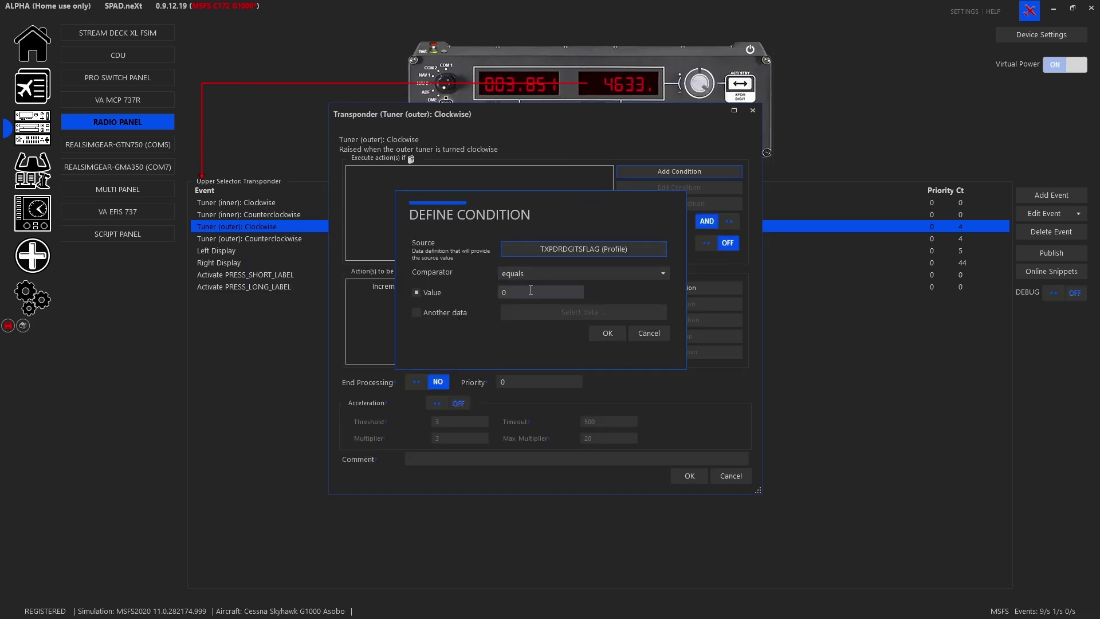
{"action": "type", "text": "1"}
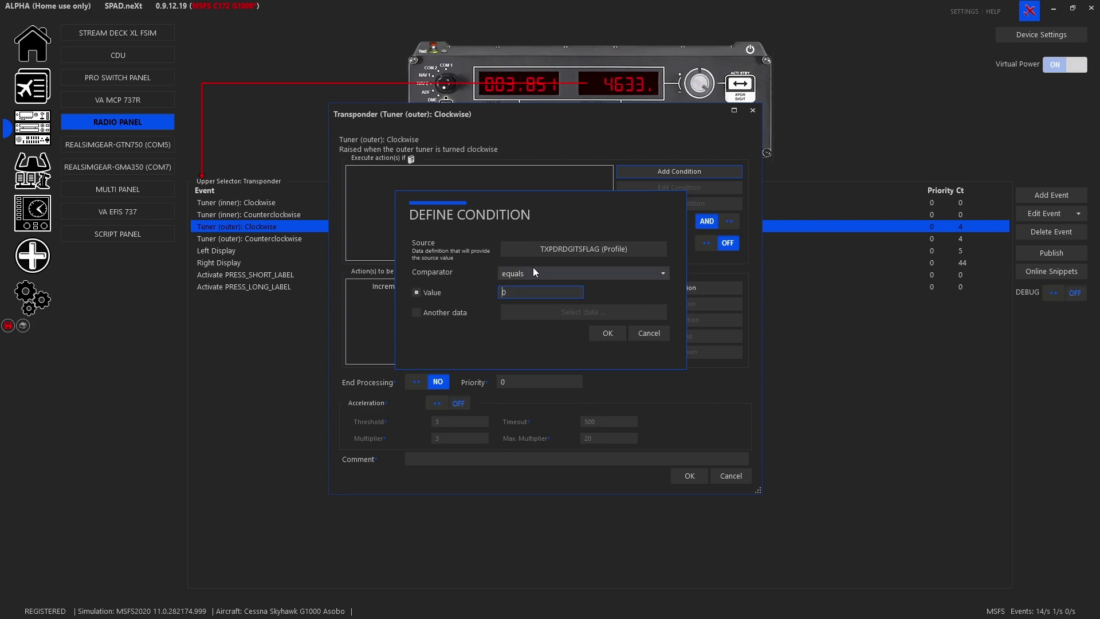
{"action": "type", "text": "0"}
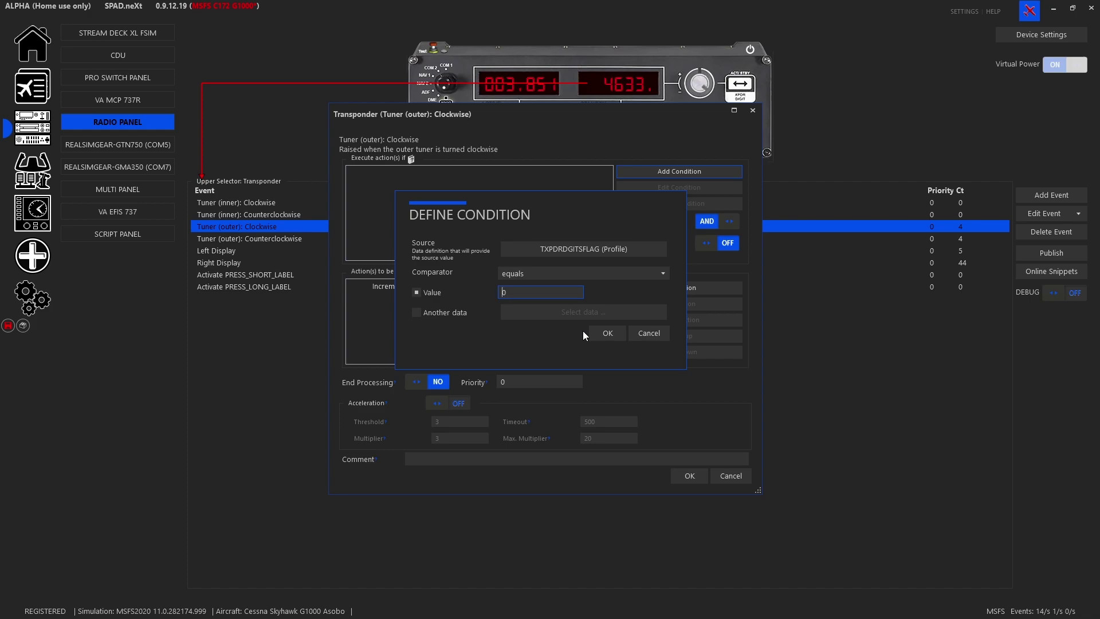
{"action": "left_click", "coordinate": [614, 335]}
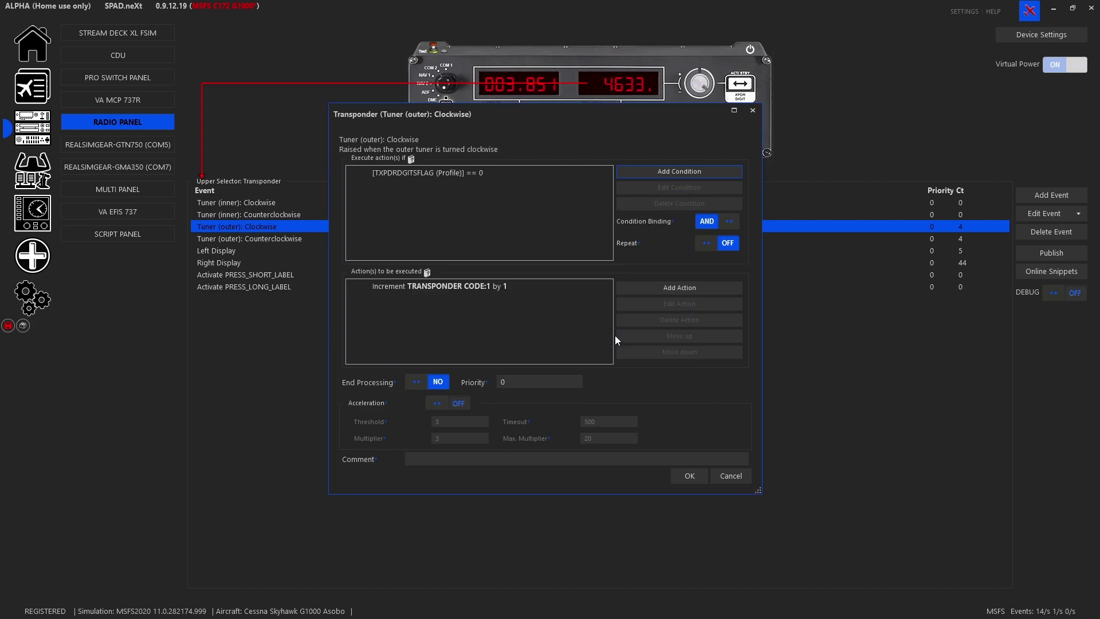
Change the target of the outer clockwise increment action to Transponder 1 Digit 1
{"action": "left_click", "coordinate": [487, 286]}
{"action": "double_click", "coordinate": [487, 286]}
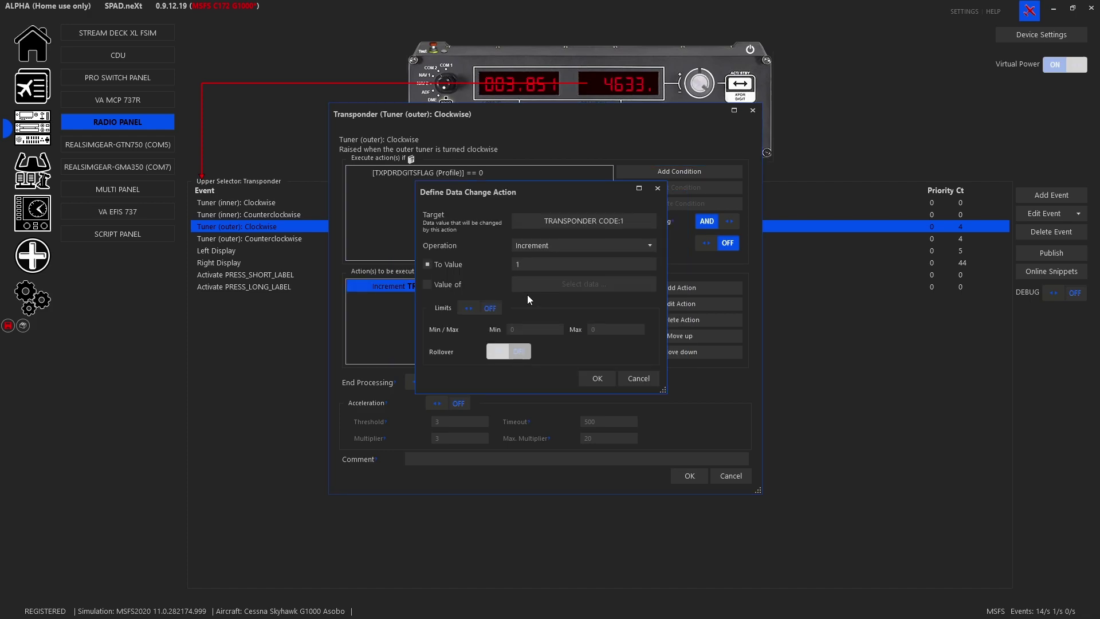
{"action": "left_click", "coordinate": [555, 225]}
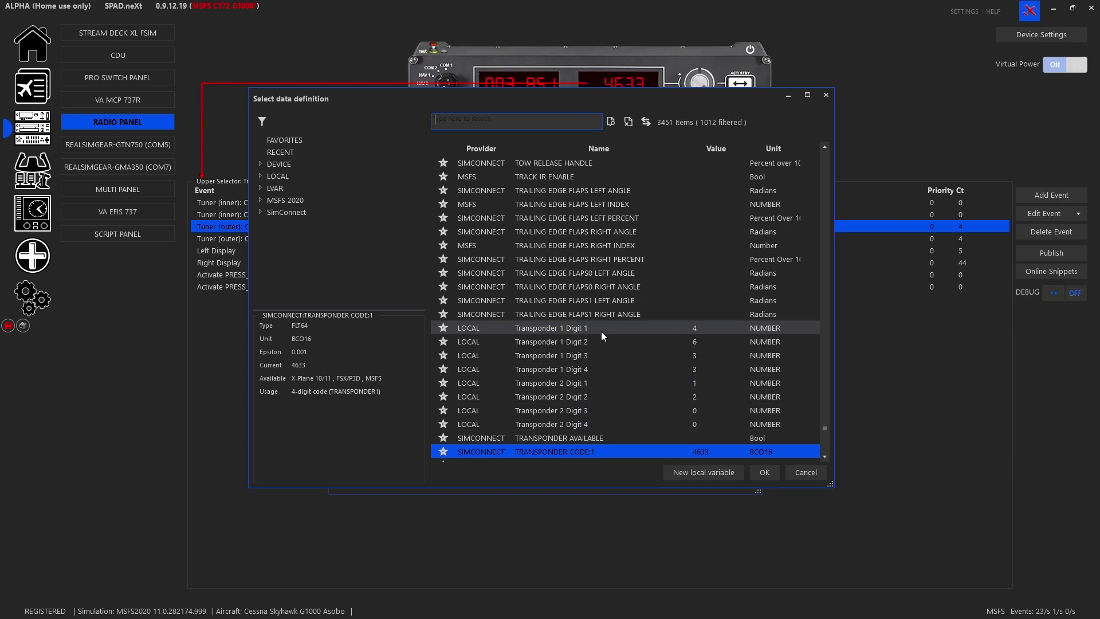
{"action": "left_click", "coordinate": [600, 330]}
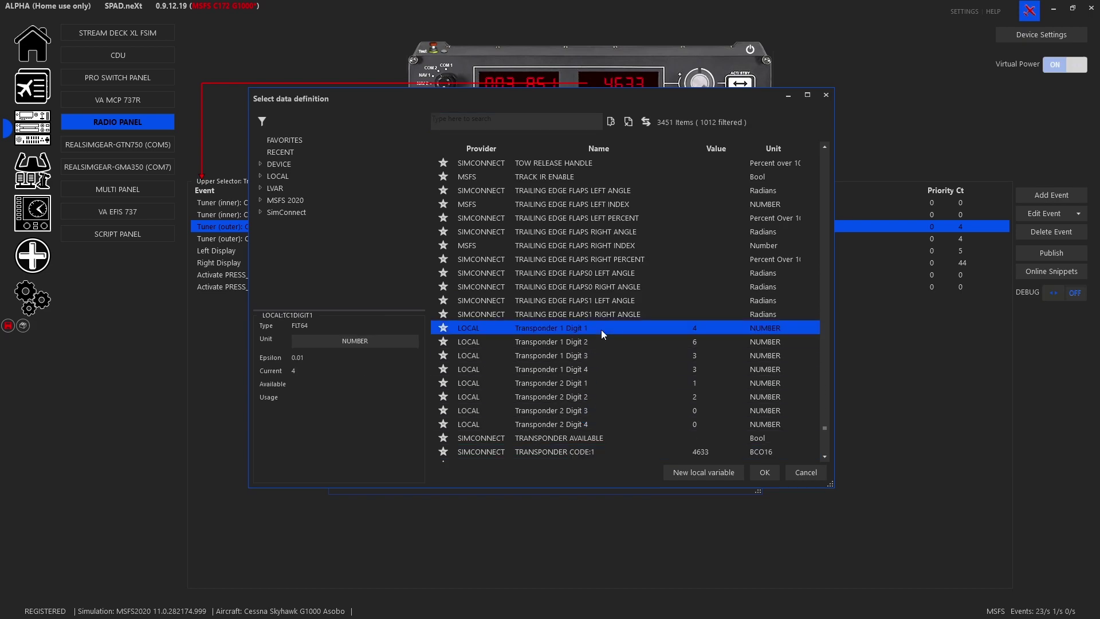
{"action": "double_click", "coordinate": [600, 329]}
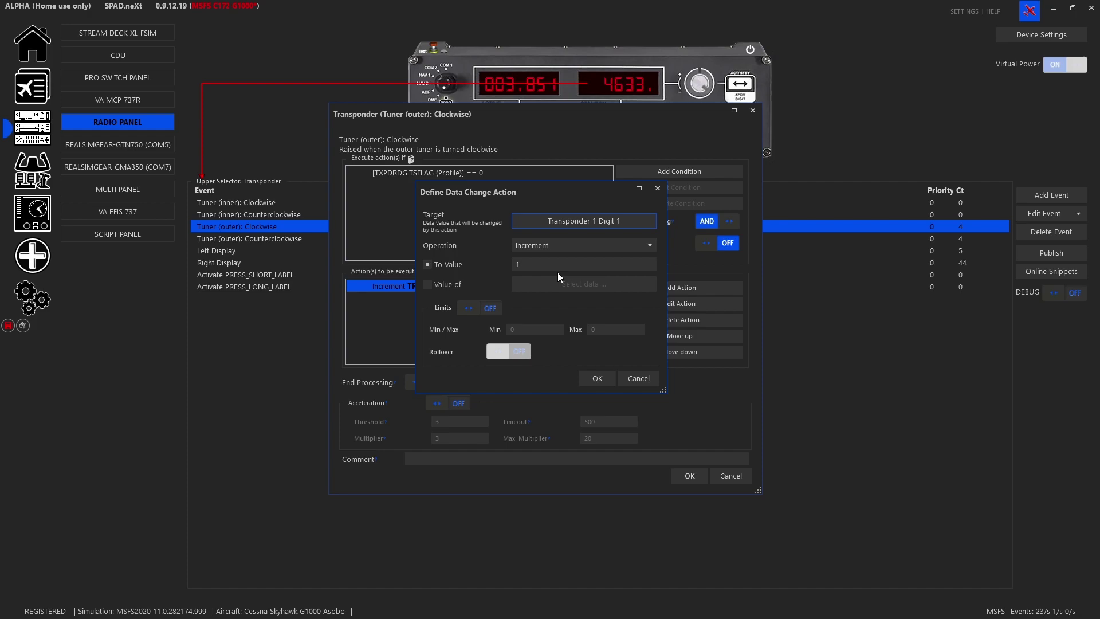
Turn on limits 0 to 8 and rollover for the outer clockwise increment action and confirm it
{"action": "left_click", "coordinate": [496, 312]}
{"action": "left_click", "coordinate": [600, 330]}
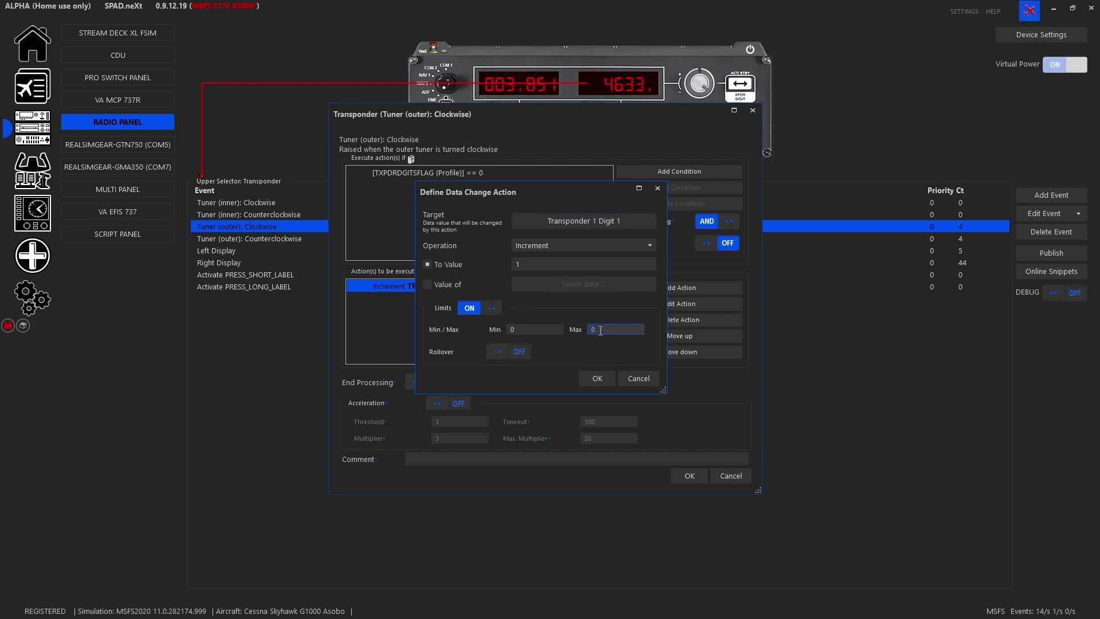
{"action": "left_click", "coordinate": [514, 351]}
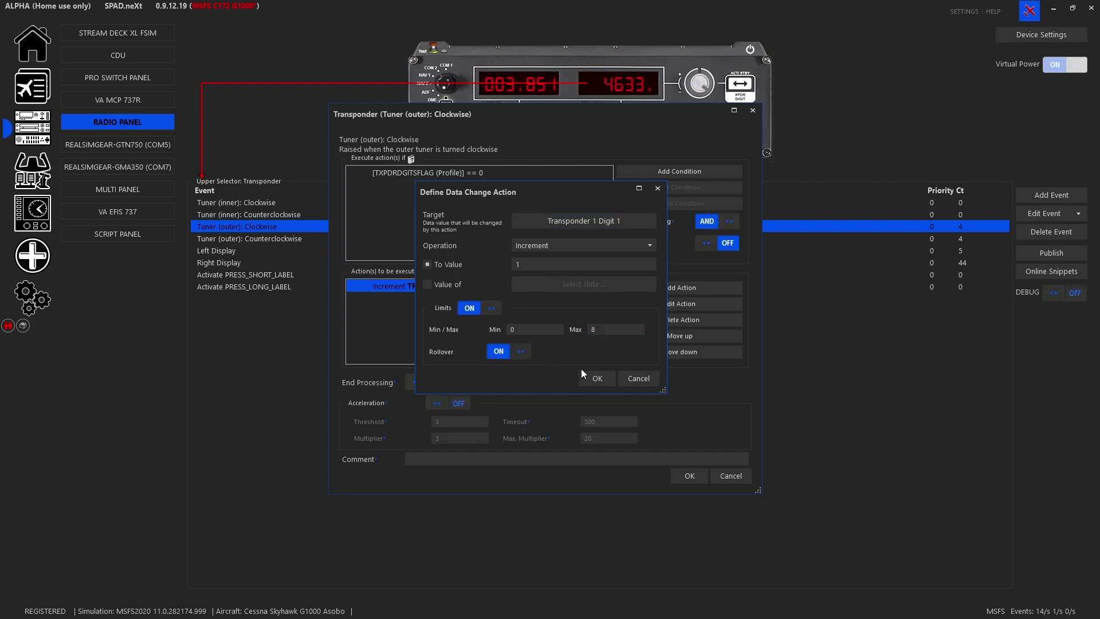
{"action": "left_click", "coordinate": [594, 380]}
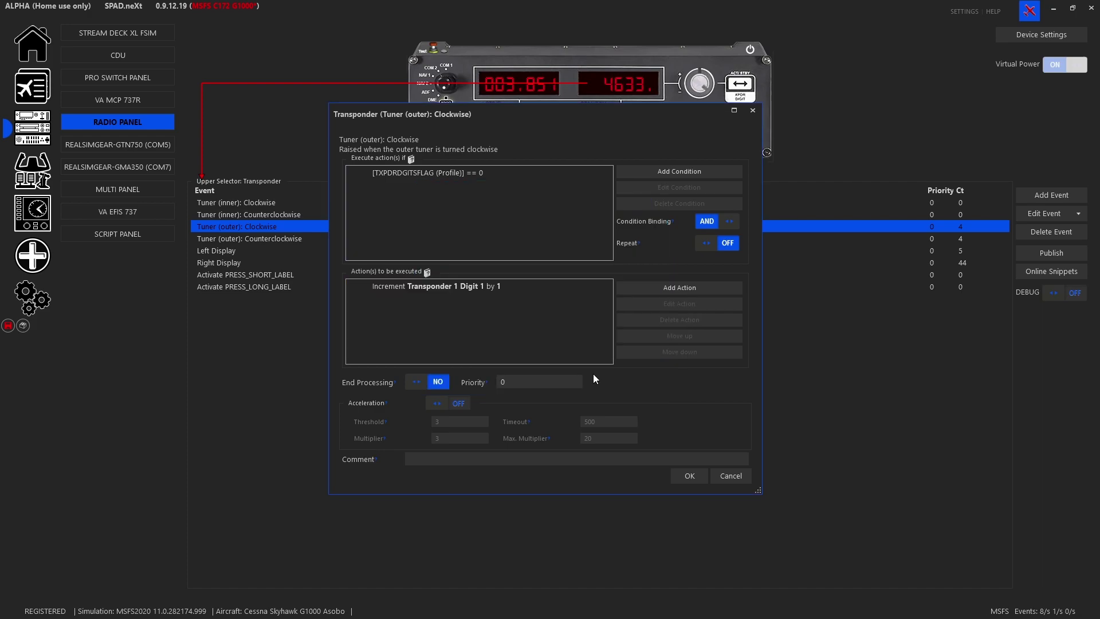
Set the maximum limit of the outer clockwise increment action to 7 and save the event with End Processing set to YES
{"action": "double_click", "coordinate": [489, 288]}
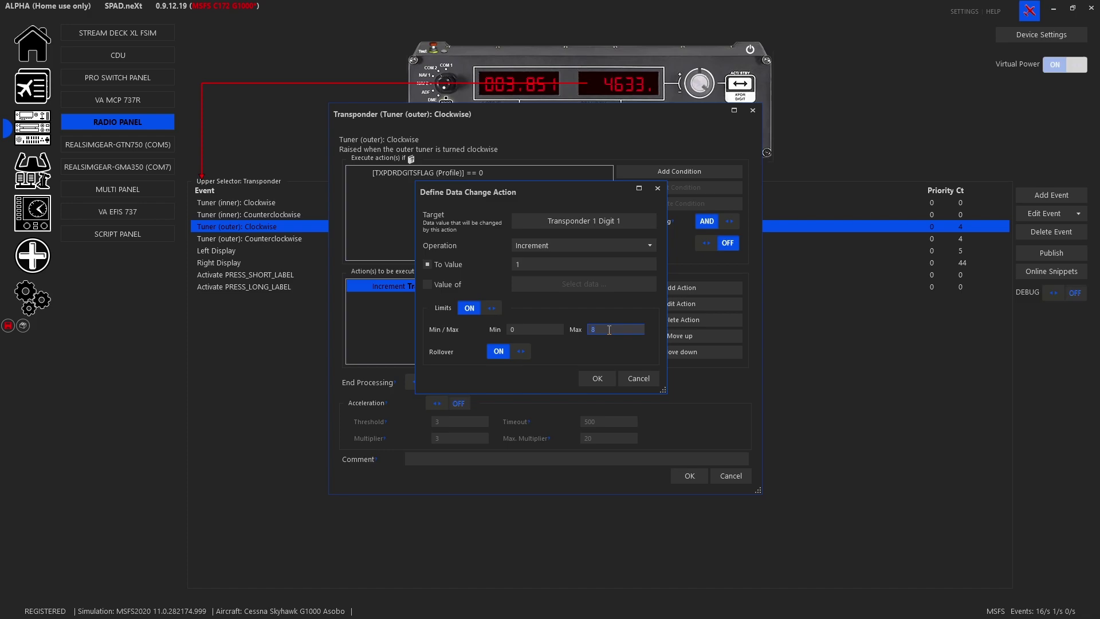
{"action": "left_click", "coordinate": [597, 379]}
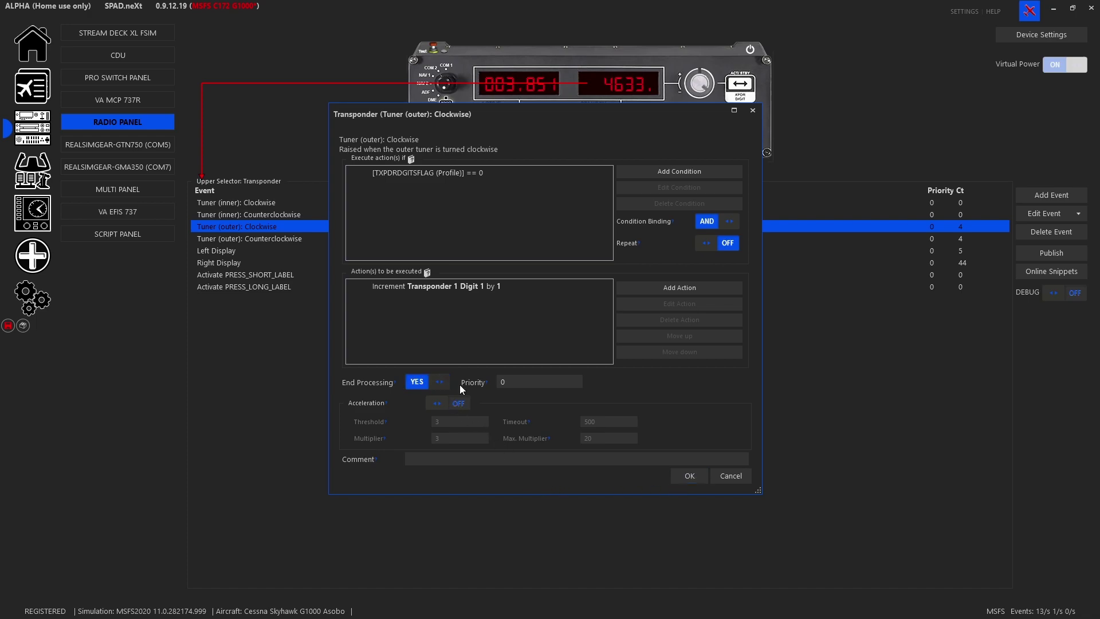
{"action": "left_click", "coordinate": [688, 477]}
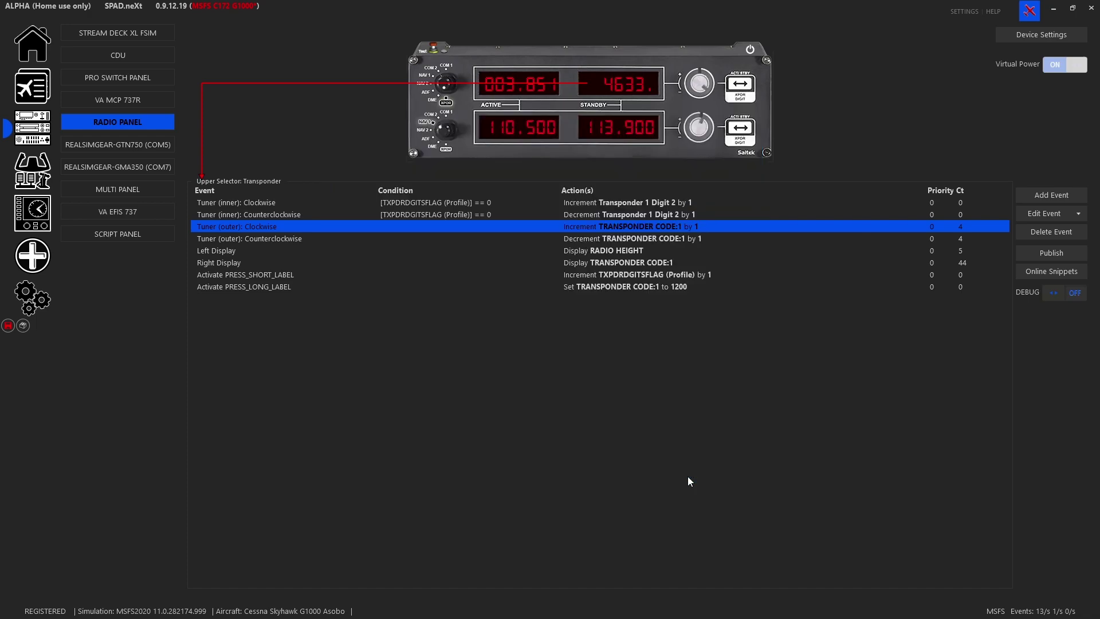
Set the maximum limit of the Tuner (inner): Clockwise increment action to 7 and save the event
{"action": "left_click", "coordinate": [329, 200]}
{"action": "double_click", "coordinate": [328, 202]}
{"action": "double_click", "coordinate": [403, 286]}
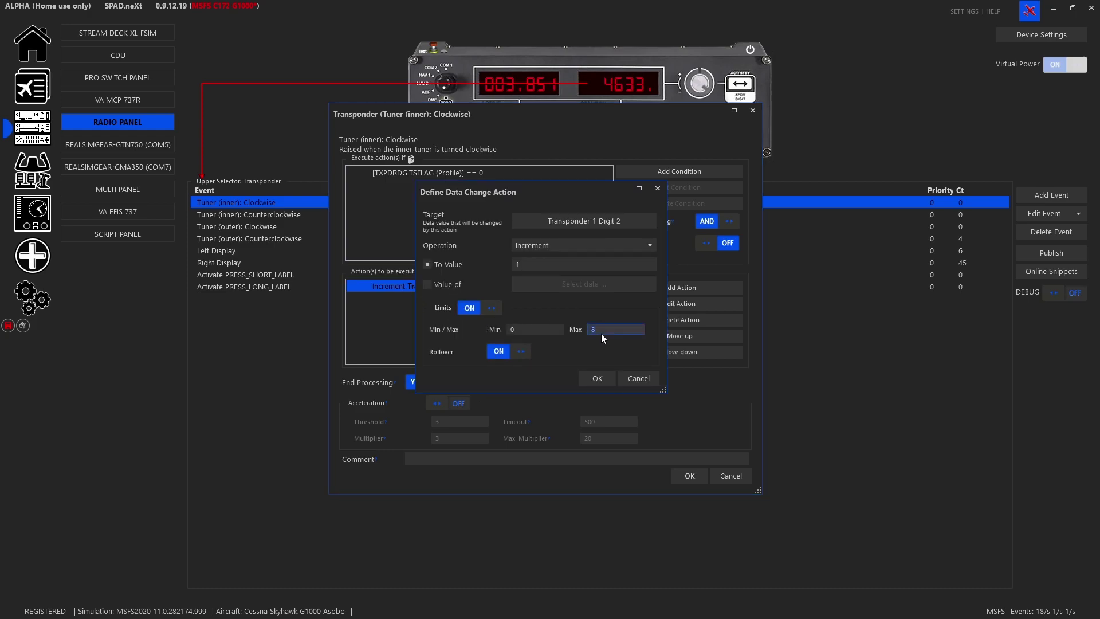
{"action": "left_click", "coordinate": [594, 378]}
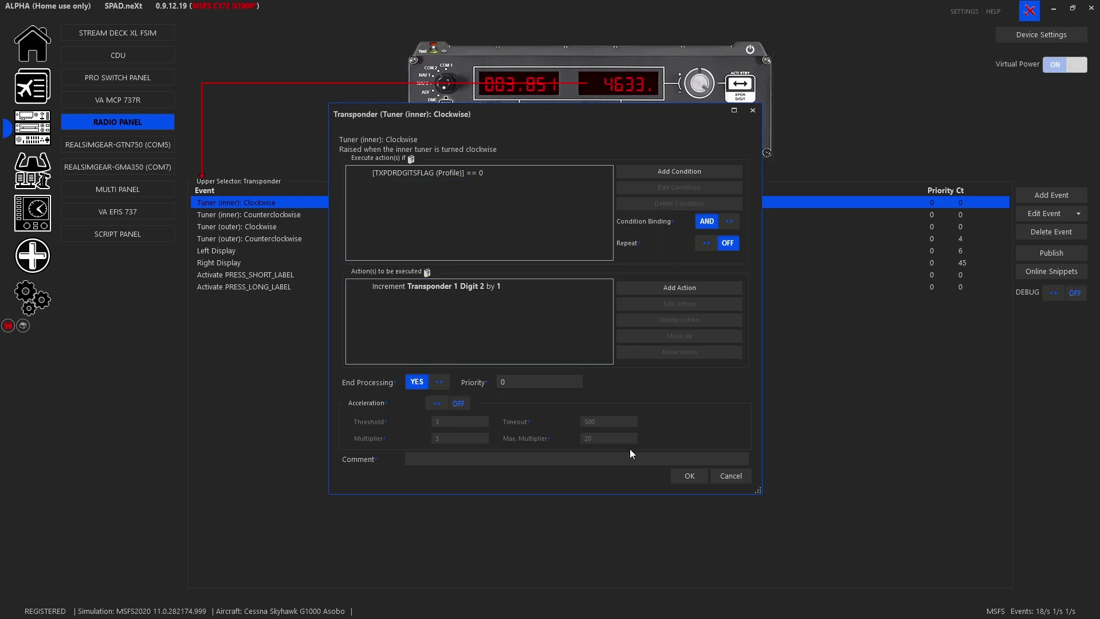
{"action": "left_click", "coordinate": [680, 481]}
Set the maximum limit of the Tuner (inner): Counterclockwise decrement action to 7 and save the event
{"action": "double_click", "coordinate": [461, 213]}
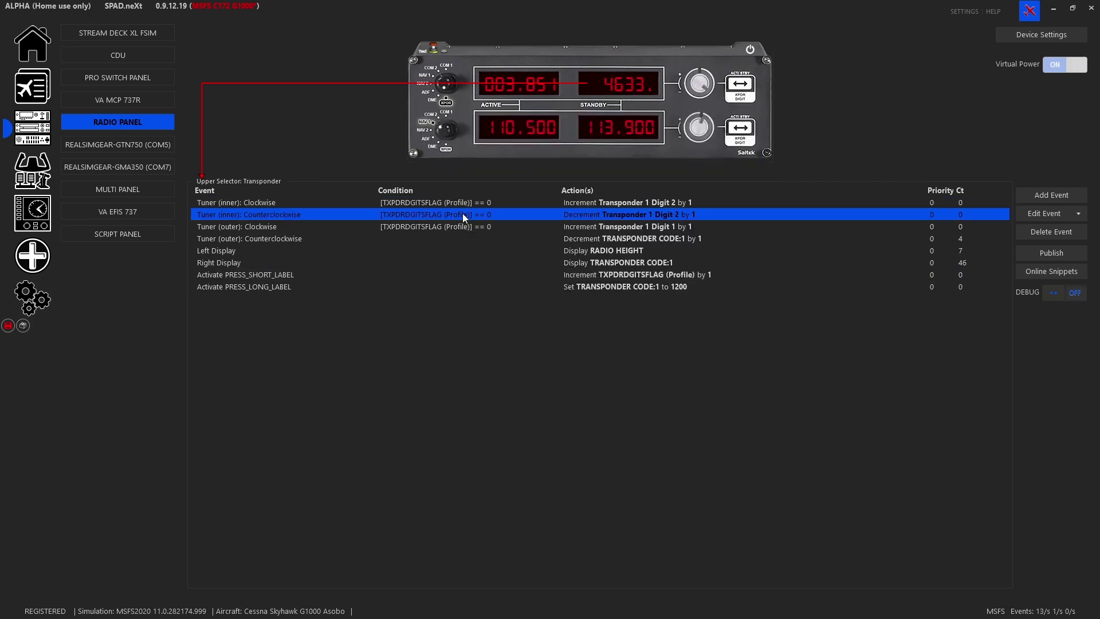
{"action": "double_click", "coordinate": [493, 287]}
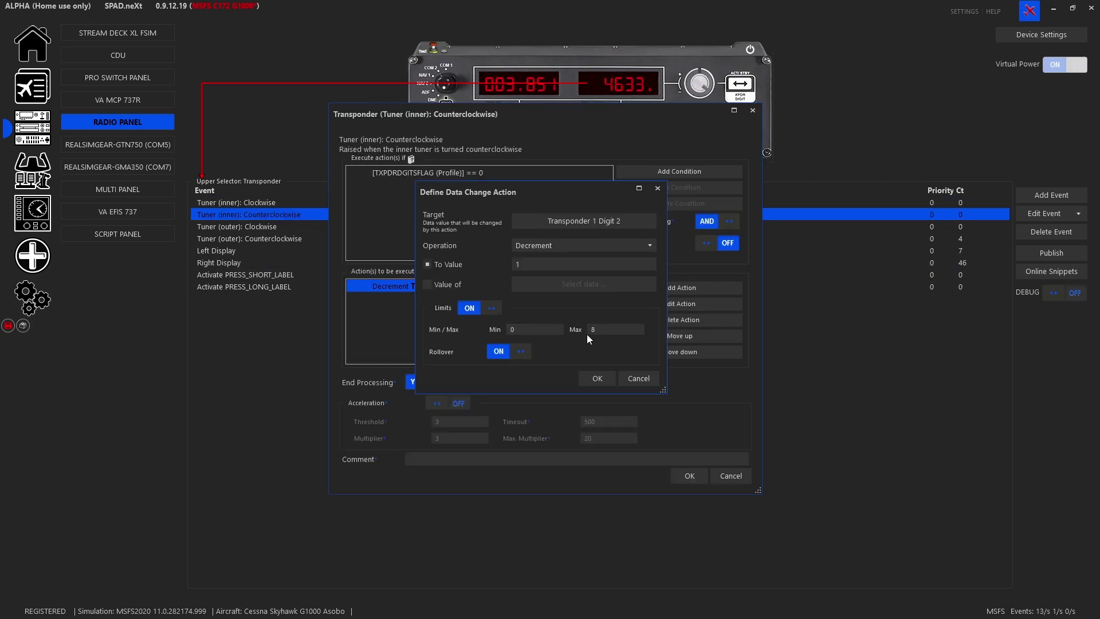
{"action": "left_click", "coordinate": [608, 376]}
{"action": "left_click", "coordinate": [687, 481]}
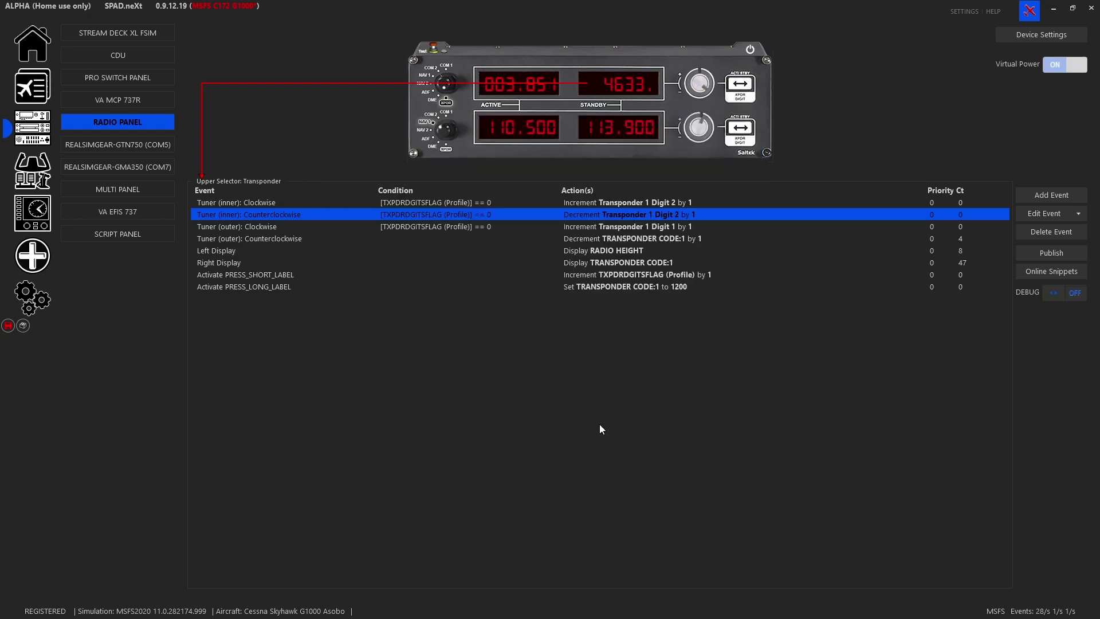
Add the condition TXPDRDGITSFLAG equals 0 to the Tuner (outer): Counterclockwise event
{"action": "double_click", "coordinate": [436, 235]}
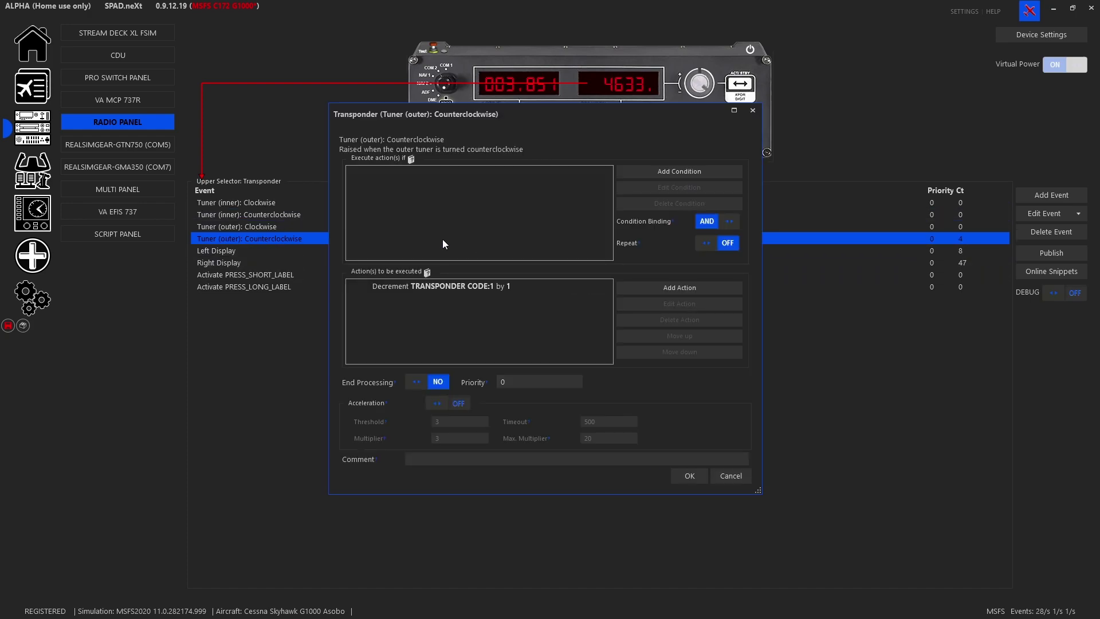
{"action": "left_click", "coordinate": [634, 170]}
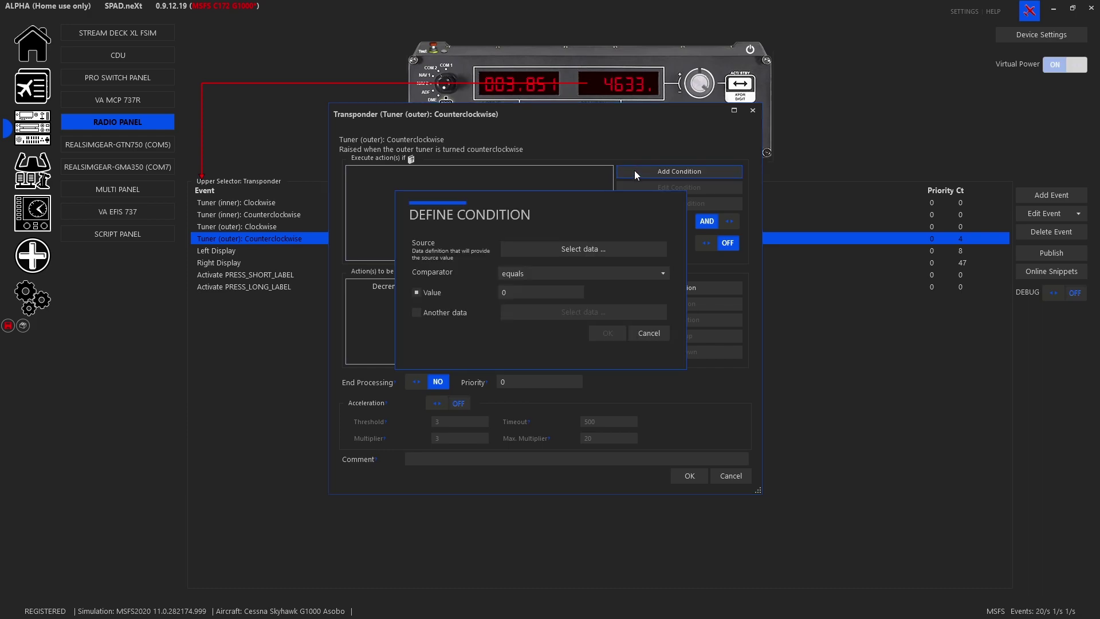
{"action": "left_click", "coordinate": [587, 246]}
{"action": "double_click", "coordinate": [567, 157]}
{"action": "left_click", "coordinate": [607, 333]}
Change the target of the outer counterclockwise decrement action to Transponder 1 Digit 1
{"action": "double_click", "coordinate": [506, 285]}
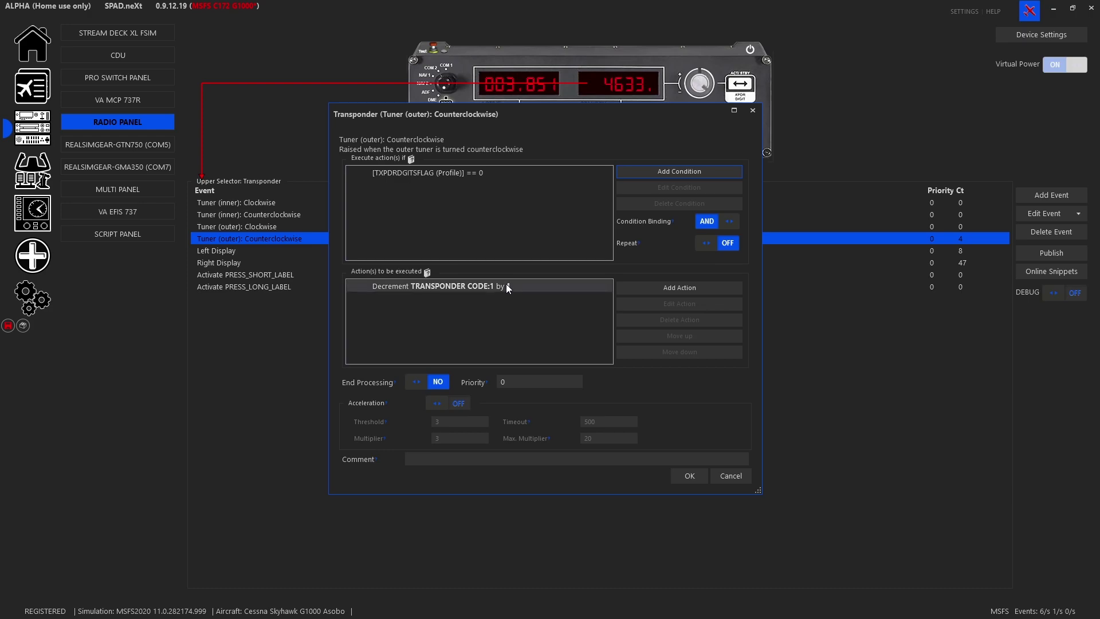
{"action": "left_click", "coordinate": [594, 224]}
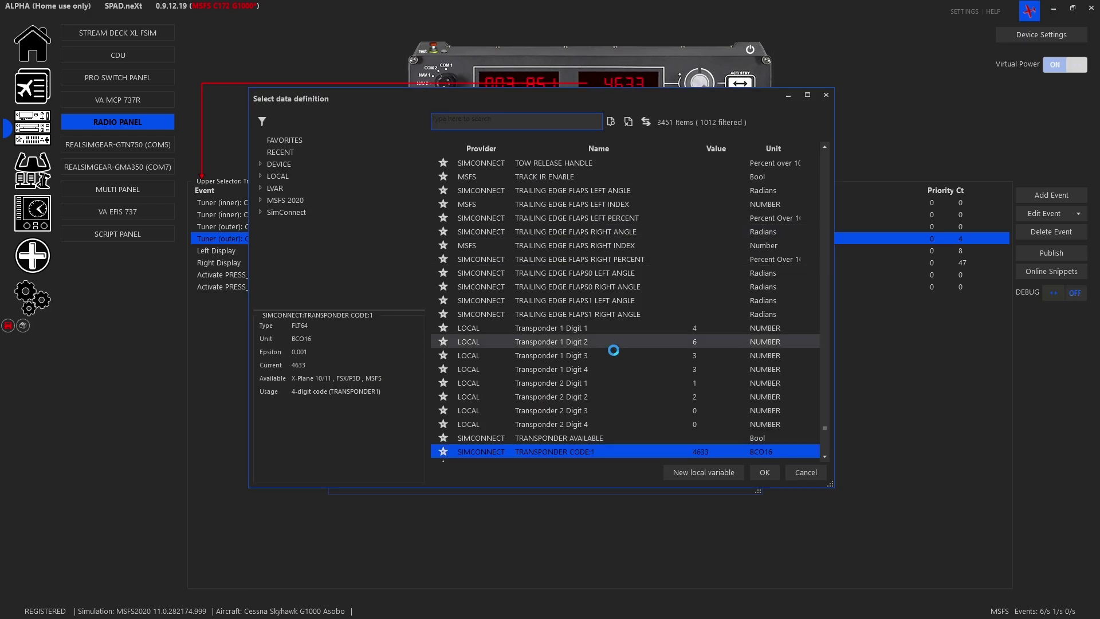
{"action": "left_click", "coordinate": [599, 334]}
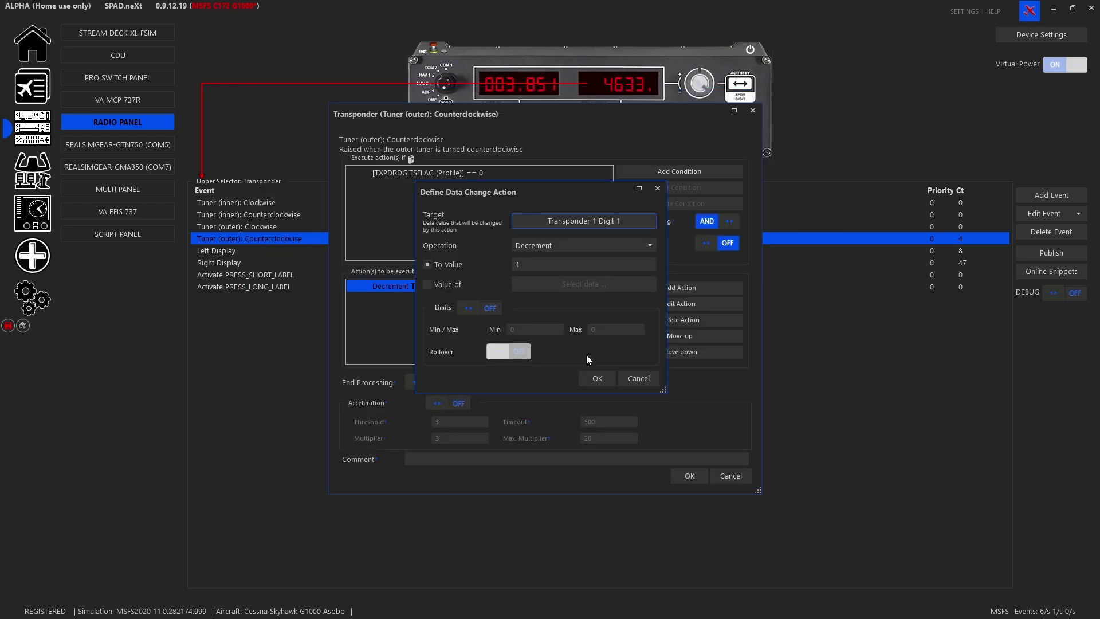
Give the outer counterclockwise decrement limits 0 to 7 with rollover, and save the event with End Processing set to YES
{"action": "left_click", "coordinate": [468, 308]}
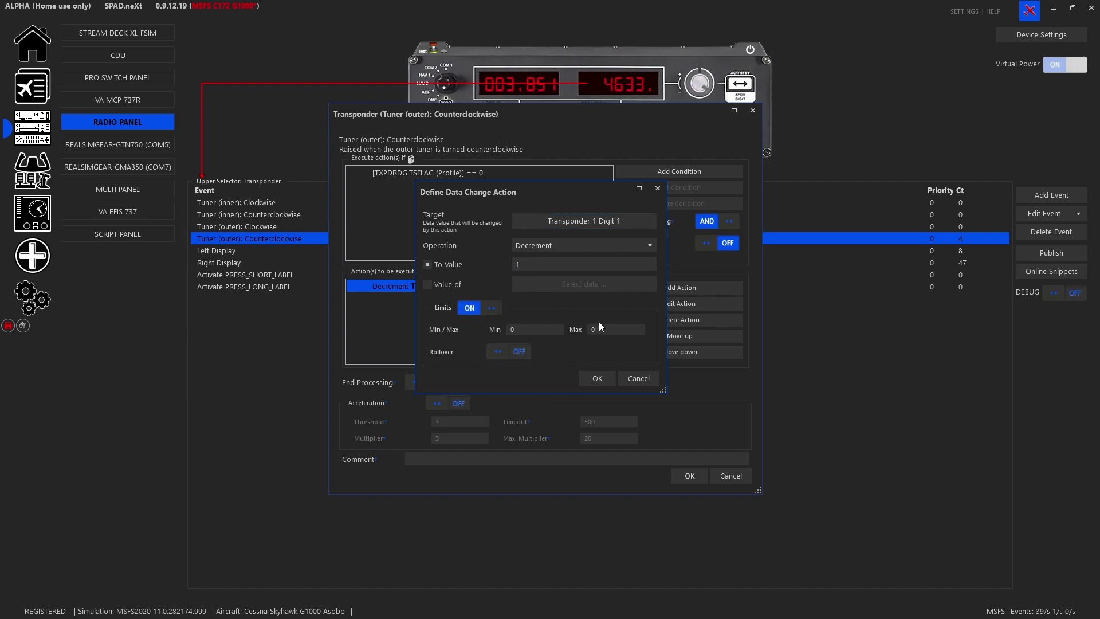
{"action": "left_click", "coordinate": [602, 329]}
{"action": "type", "text": "7"}
{"action": "left_click", "coordinate": [518, 351]}
{"action": "left_click", "coordinate": [593, 378]}
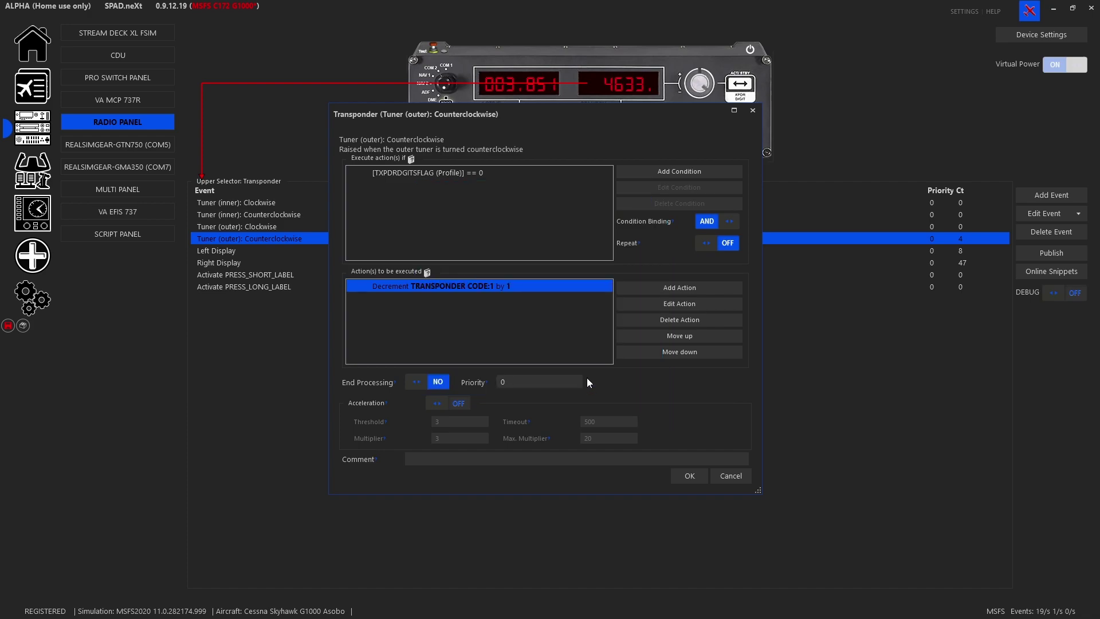
{"action": "left_click", "coordinate": [431, 382]}
{"action": "left_click", "coordinate": [690, 478]}
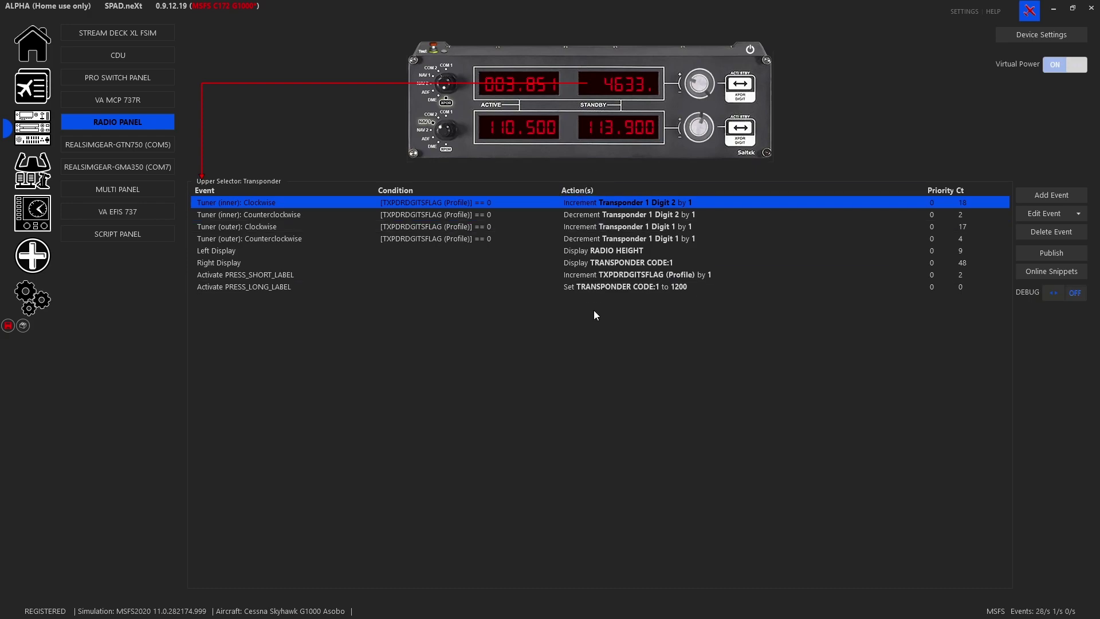
Copy all events of the upper selector's Transponder position and paste them in addition to the existing ones
{"action": "left_click", "coordinate": [1083, 218]}
{"action": "mouse_move", "coordinate": [1061, 228]}
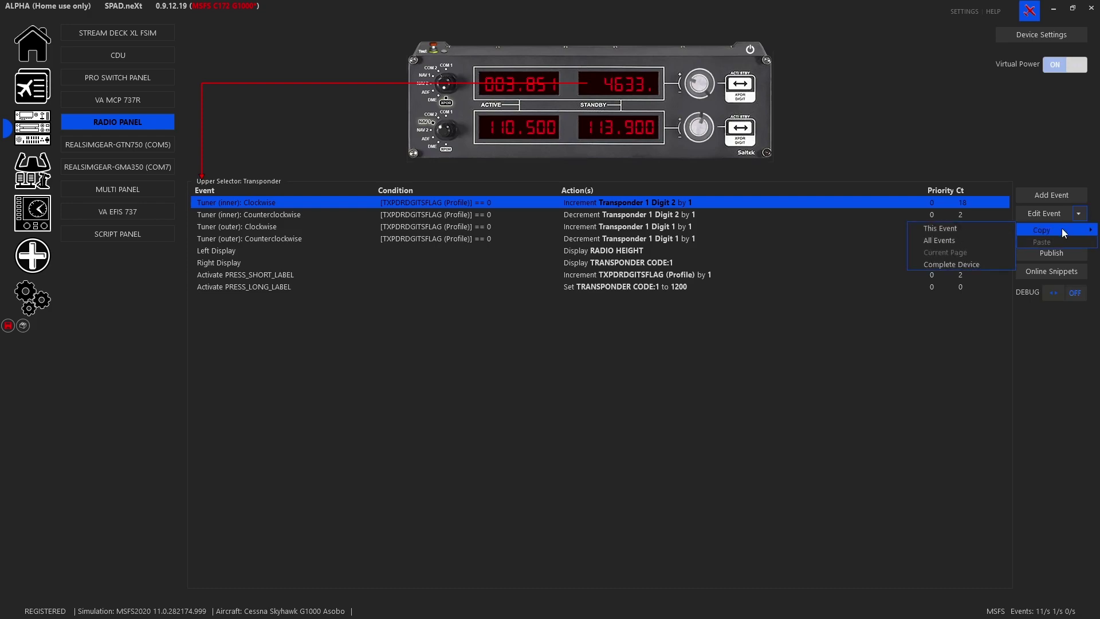
{"action": "left_click", "coordinate": [947, 243]}
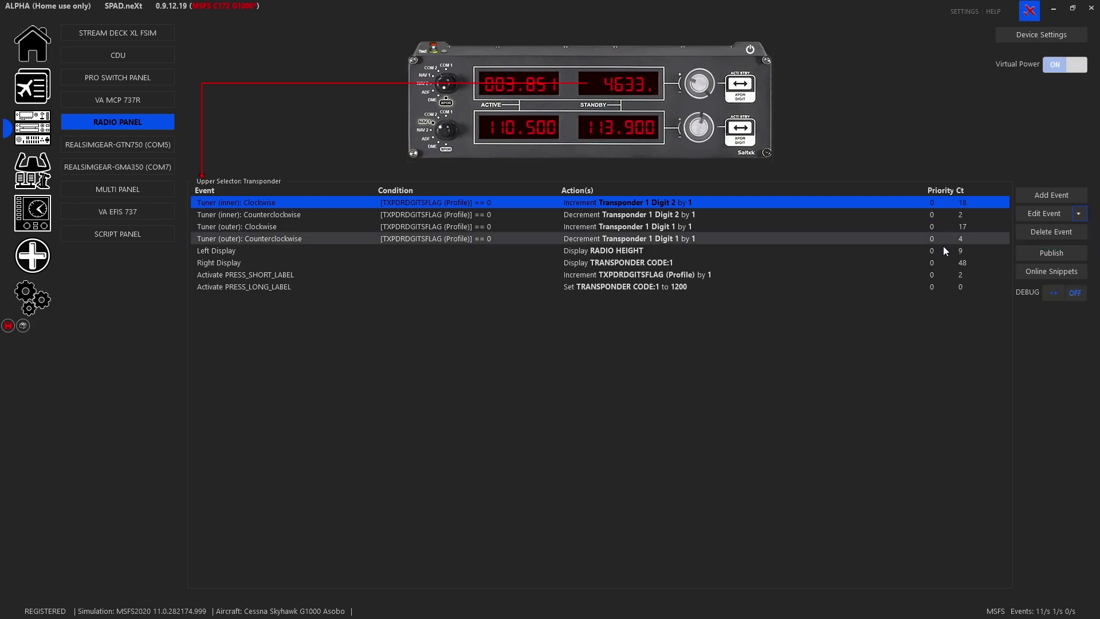
{"action": "left_click", "coordinate": [1080, 221]}
{"action": "left_click", "coordinate": [1047, 239]}
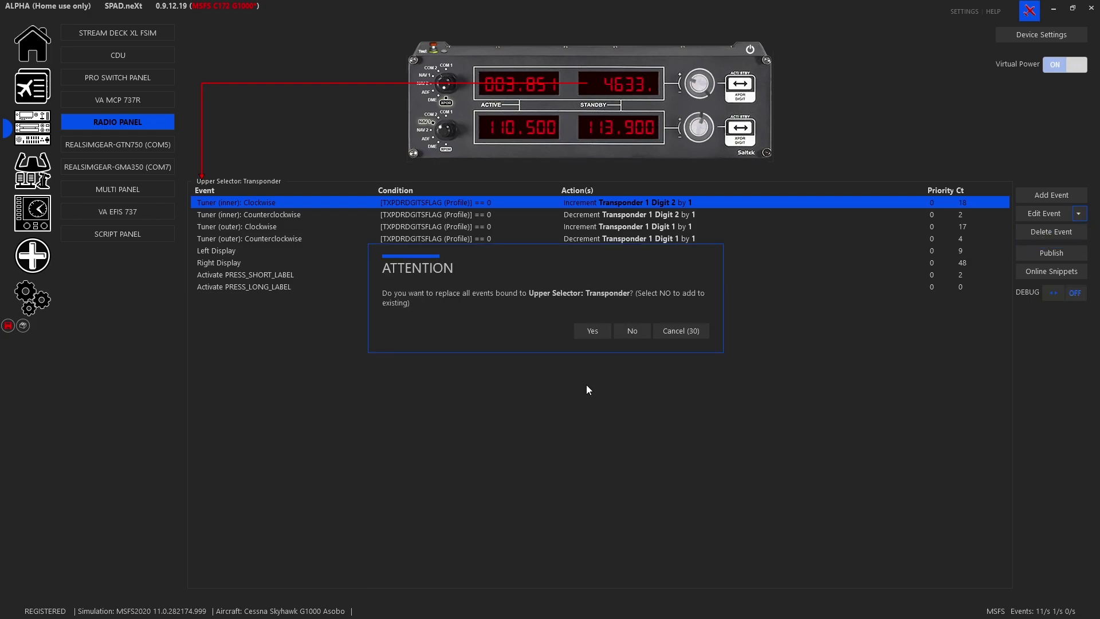
{"action": "left_click", "coordinate": [632, 336]}
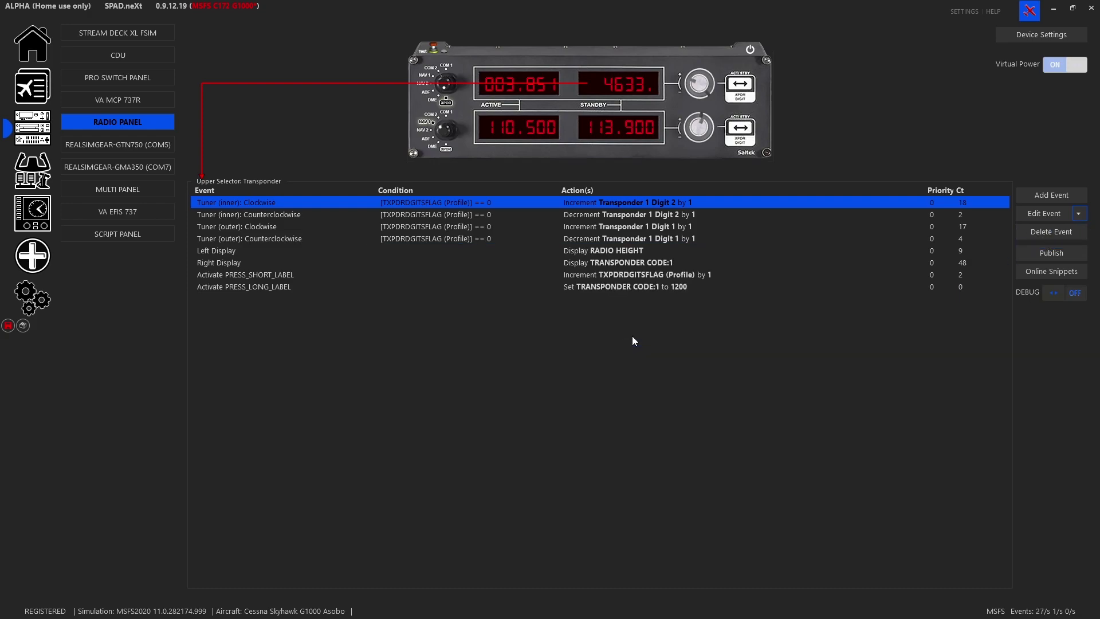
Delete the first set of Left Display, Right Display, PRESS_SHORT_LABEL and PRESS_LONG_LABEL events, keeping their pasted copies
{"action": "left_click", "coordinate": [647, 255]}
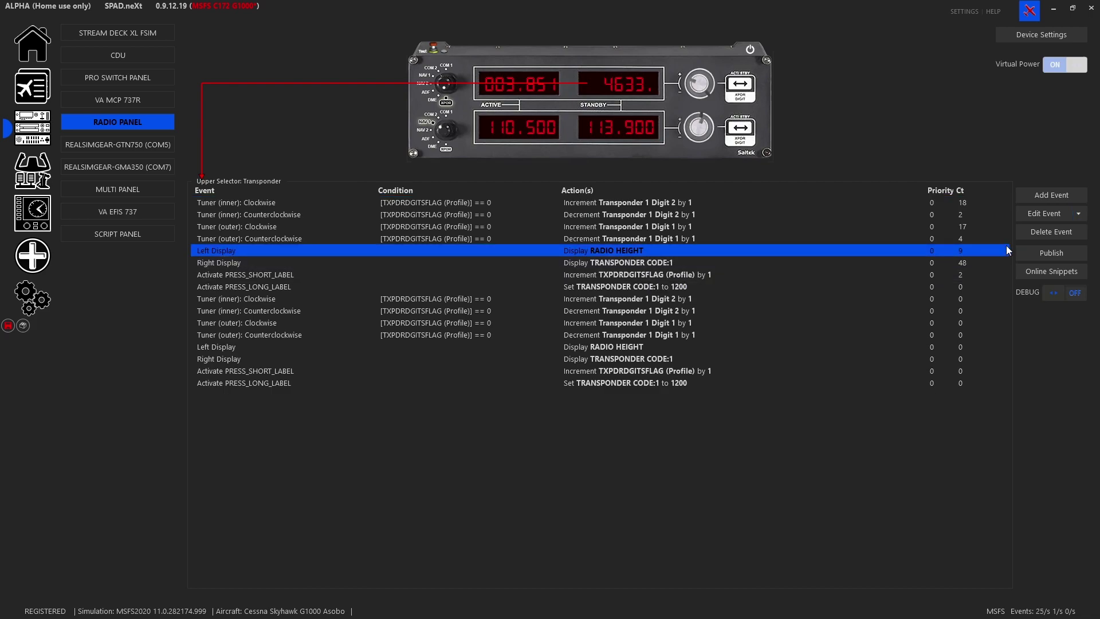
{"action": "left_click", "coordinate": [1027, 234]}
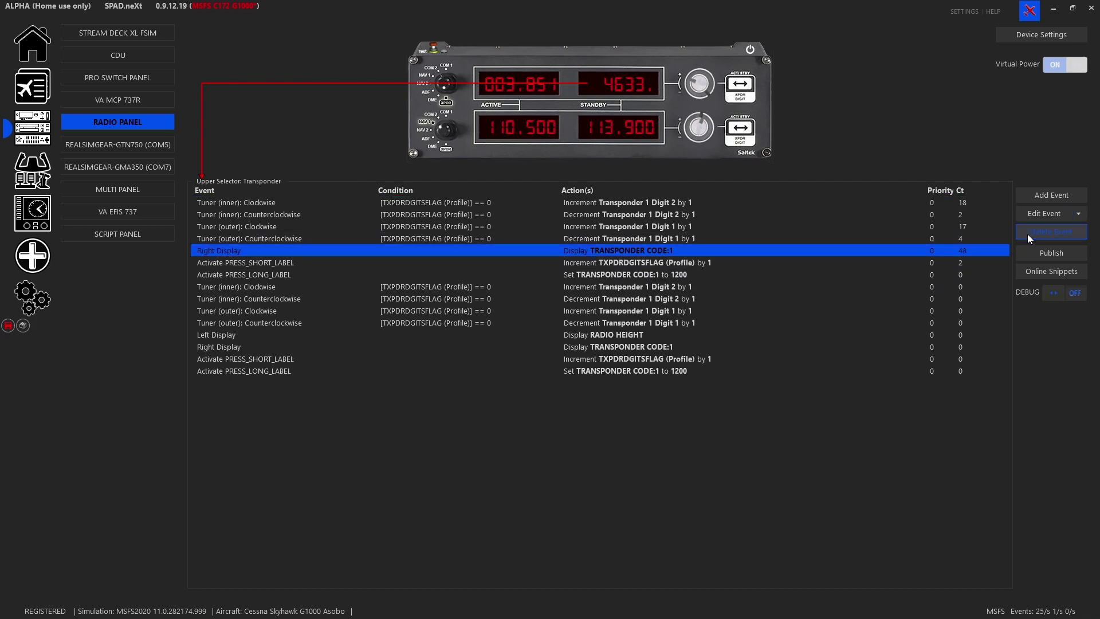
{"action": "left_click", "coordinate": [1027, 234]}
{"action": "left_click", "coordinate": [1027, 233]}
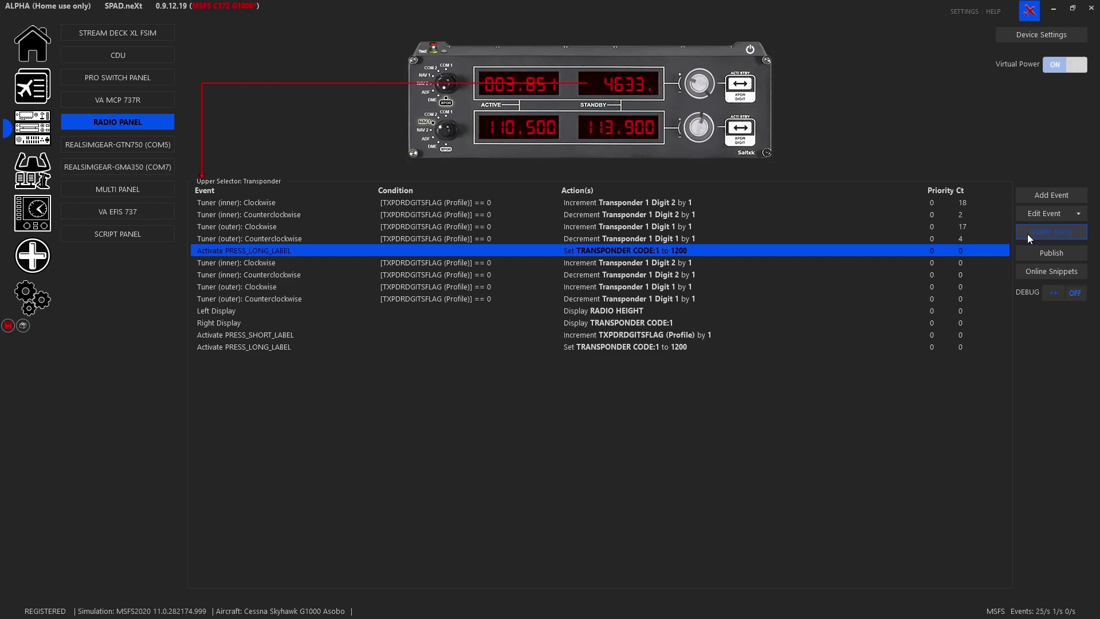
{"action": "left_click", "coordinate": [1027, 234]}
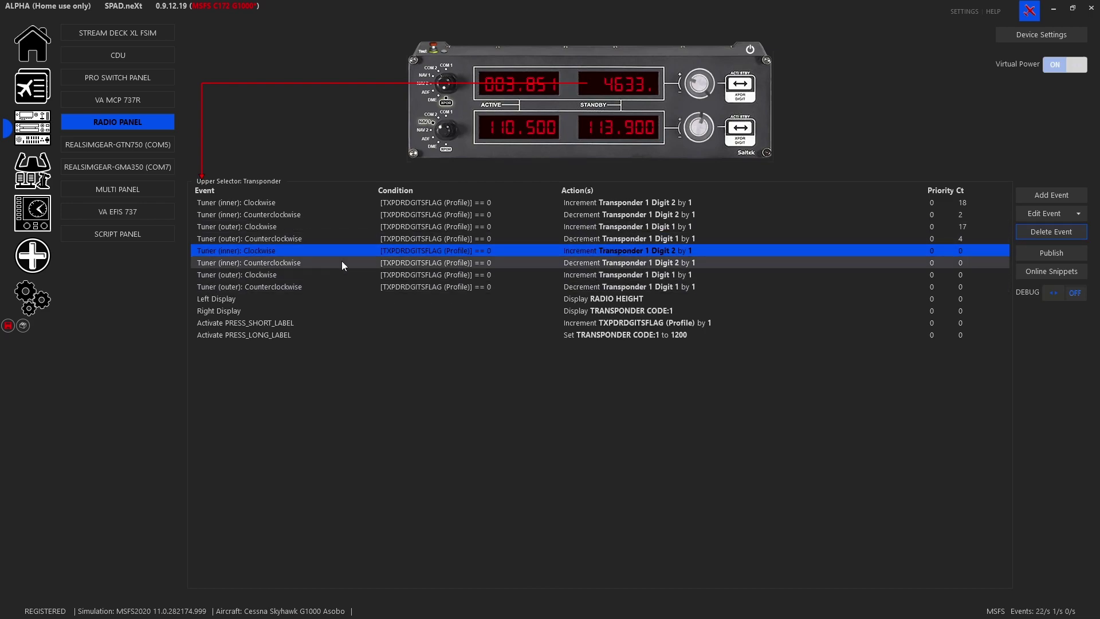
Change the TXPDRDGITSFLAG condition to equals 1 in the four duplicated inner and outer tuner events
{"action": "double_click", "coordinate": [483, 252]}
{"action": "double_click", "coordinate": [495, 174]}
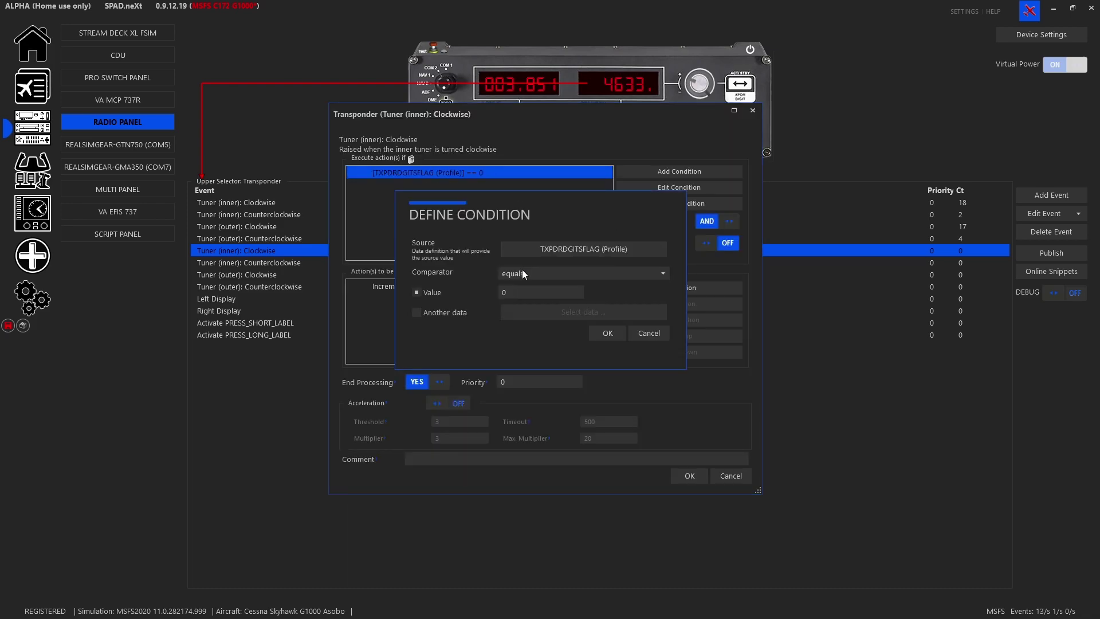
{"action": "left_click", "coordinate": [609, 335]}
{"action": "left_click", "coordinate": [688, 478]}
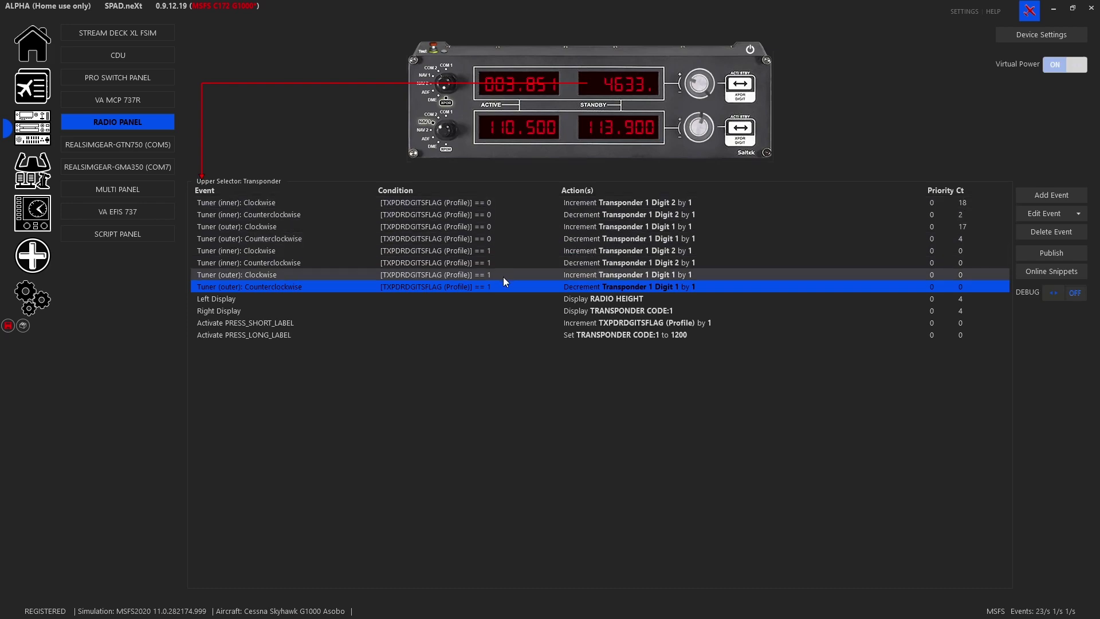
Change the increment target of the flag-equals-1 Tuner (inner): Clockwise event to Transponder 1 Digit 4 and save the event
{"action": "double_click", "coordinate": [263, 253]}
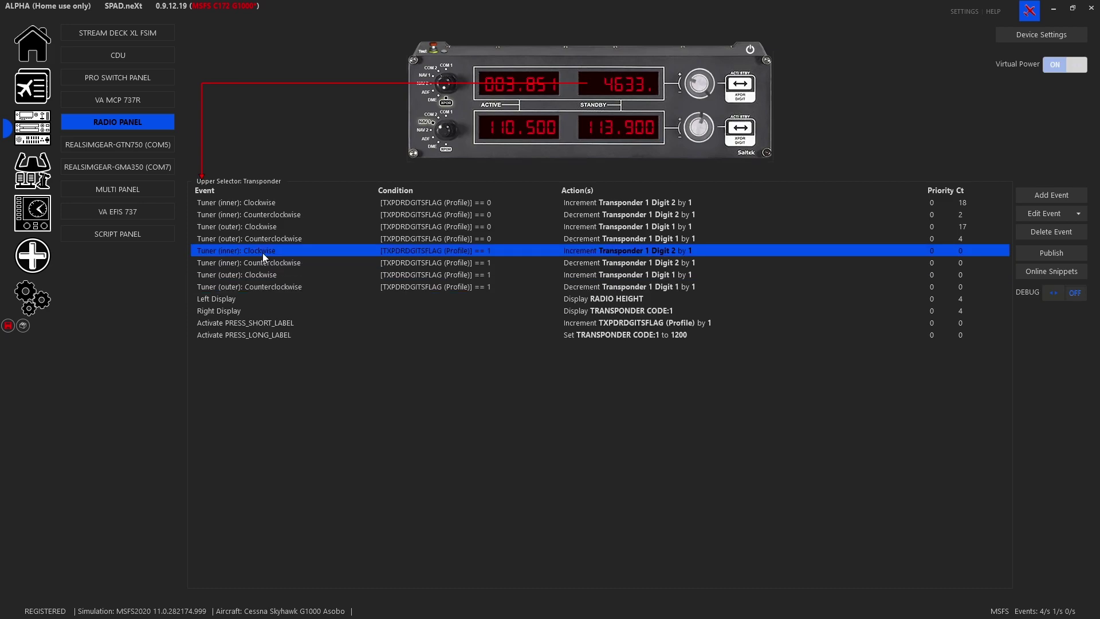
{"action": "double_click", "coordinate": [474, 282]}
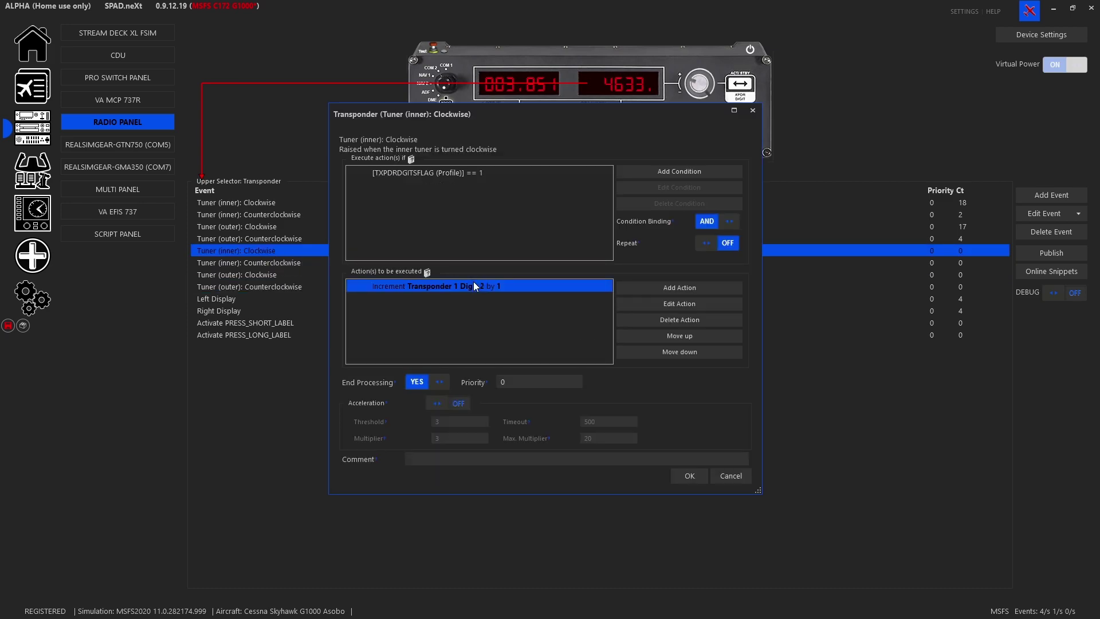
{"action": "left_click", "coordinate": [587, 225]}
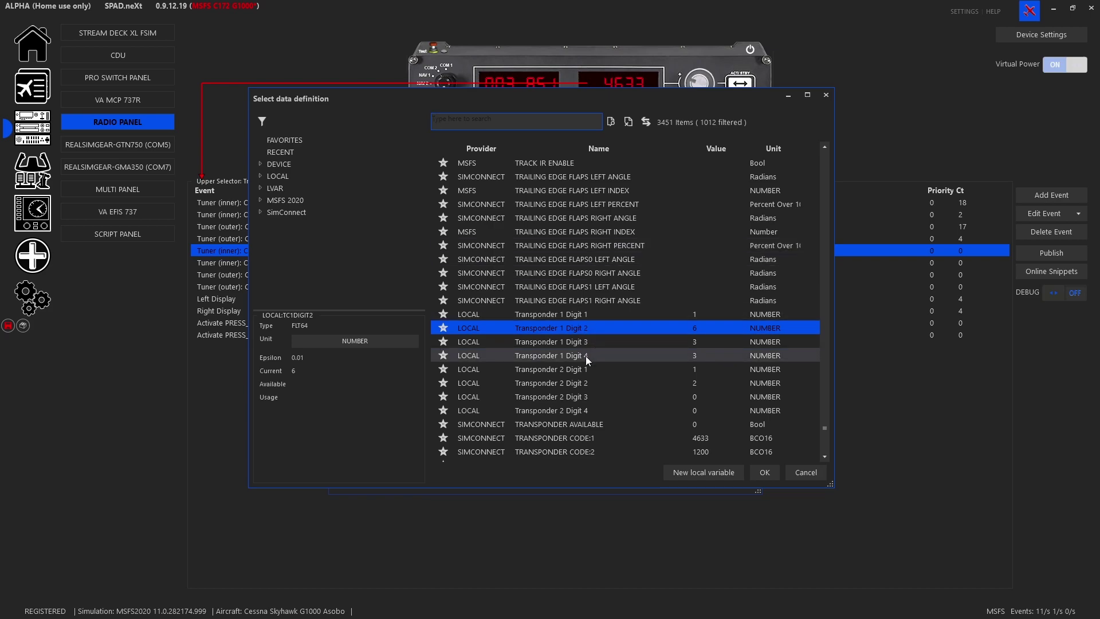
{"action": "double_click", "coordinate": [586, 356]}
{"action": "left_click", "coordinate": [594, 381]}
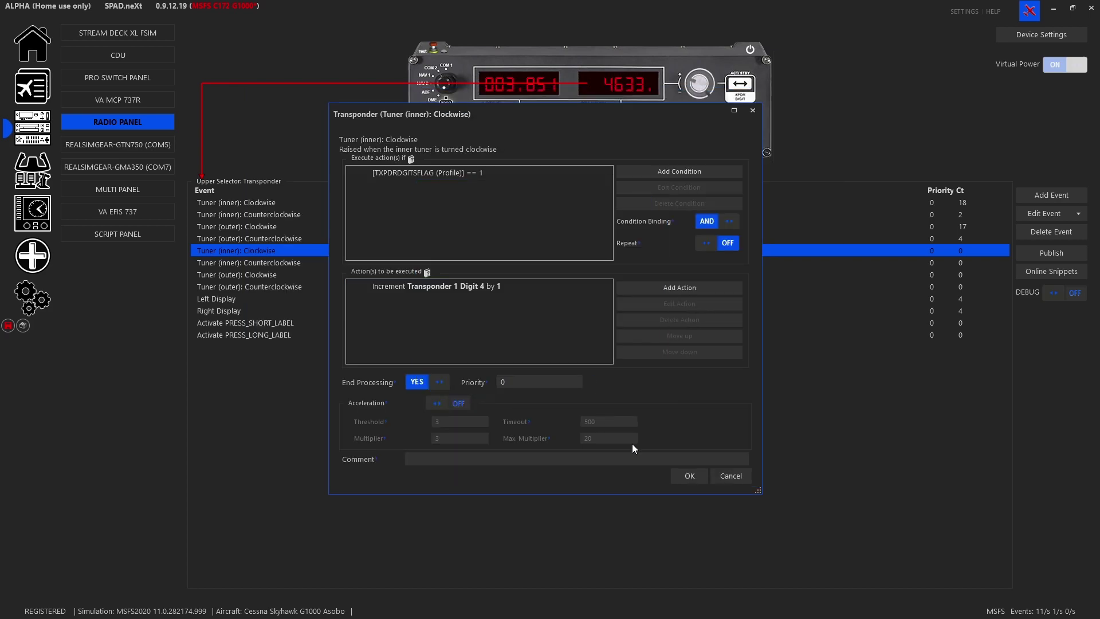
{"action": "left_click", "coordinate": [691, 475]}
Change the decrement target of the flag-equals-1 Tuner (inner): Counterclockwise event to Transponder 1 Digit 4
{"action": "double_click", "coordinate": [315, 263]}
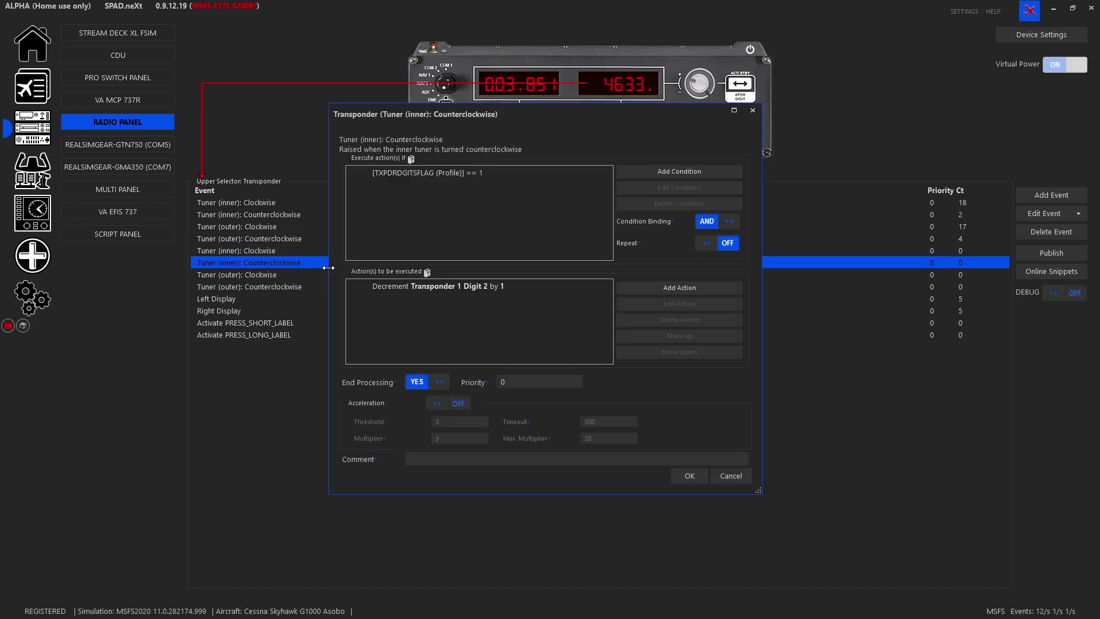
{"action": "left_click", "coordinate": [477, 285]}
{"action": "double_click", "coordinate": [476, 283]}
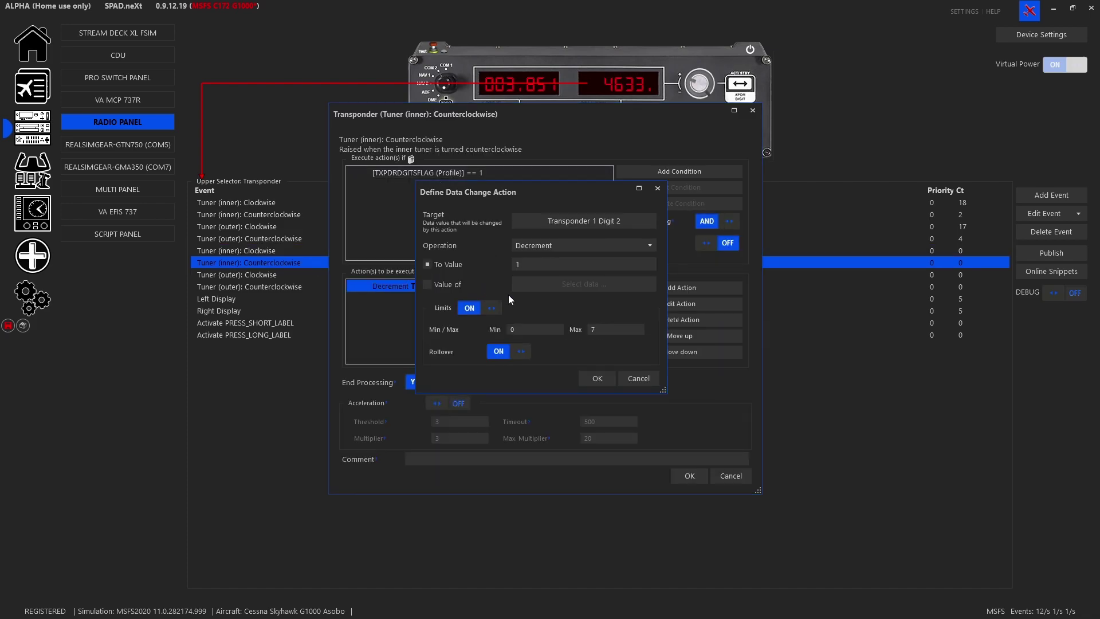
{"action": "left_click", "coordinate": [565, 225]}
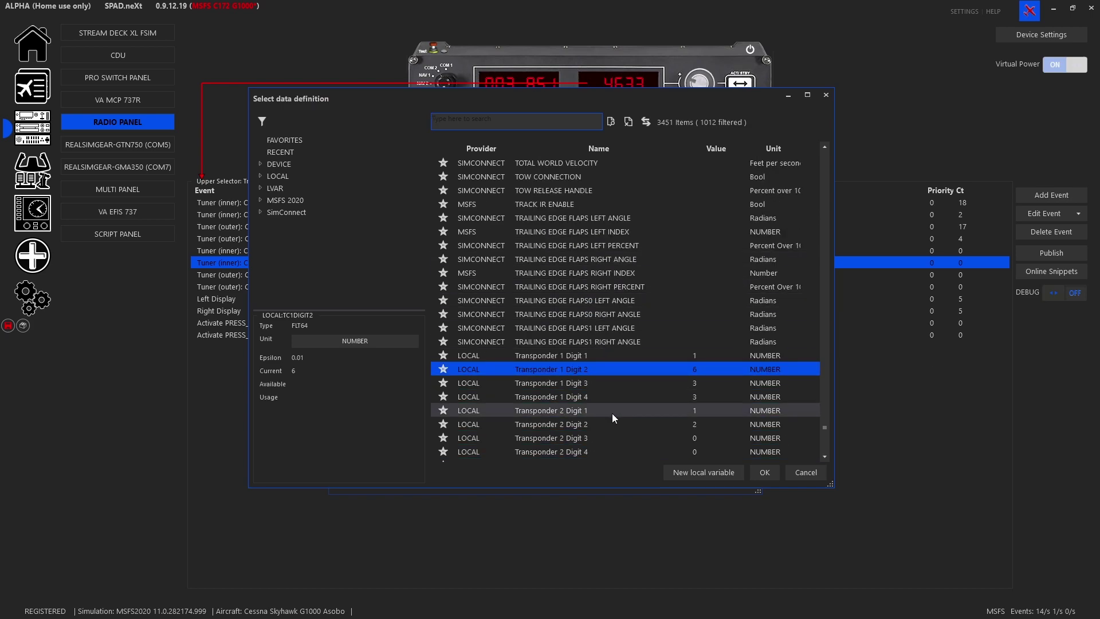
{"action": "double_click", "coordinate": [591, 397]}
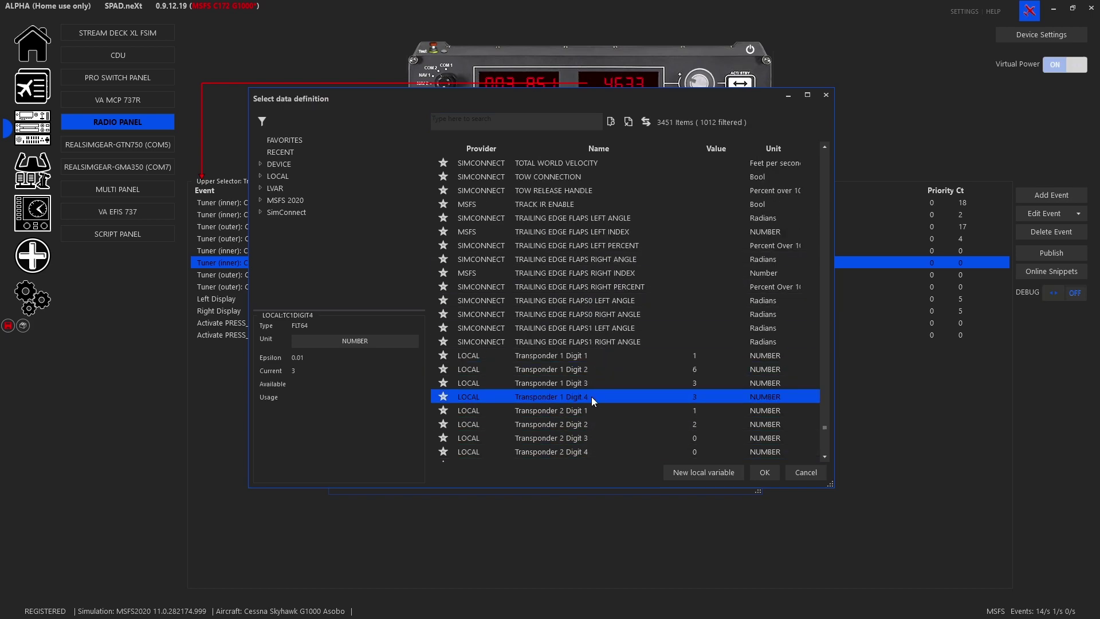
{"action": "left_click", "coordinate": [596, 379]}
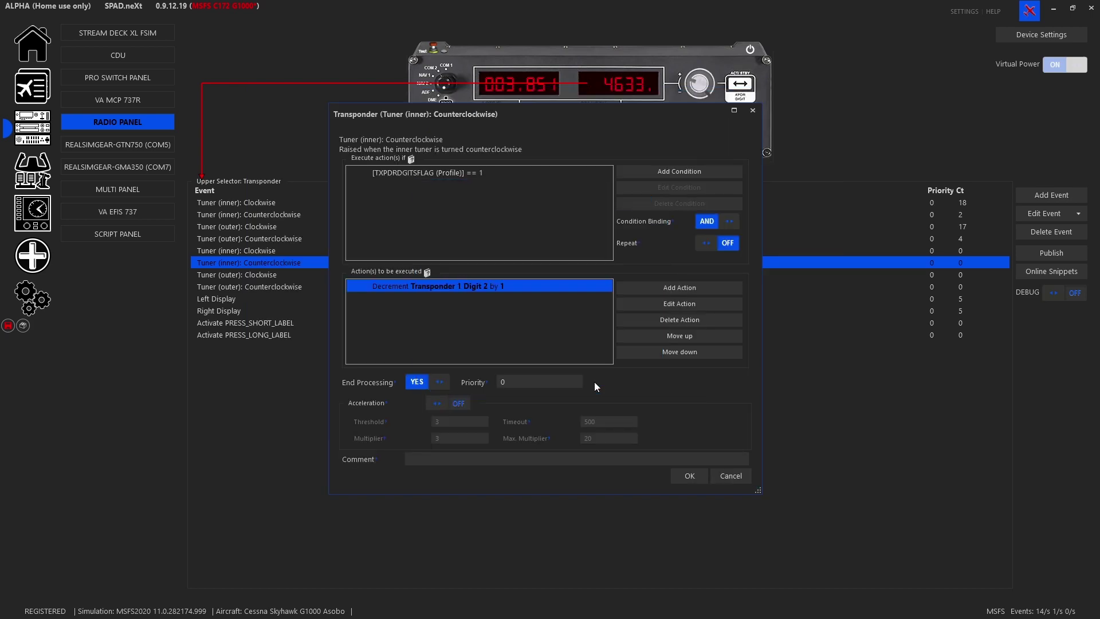
Save the inner counterclockwise event, and change the flag-equals-1 Tuner (outer): Clockwise increment target to Transponder 1 Digit 3
{"action": "left_click", "coordinate": [687, 476]}
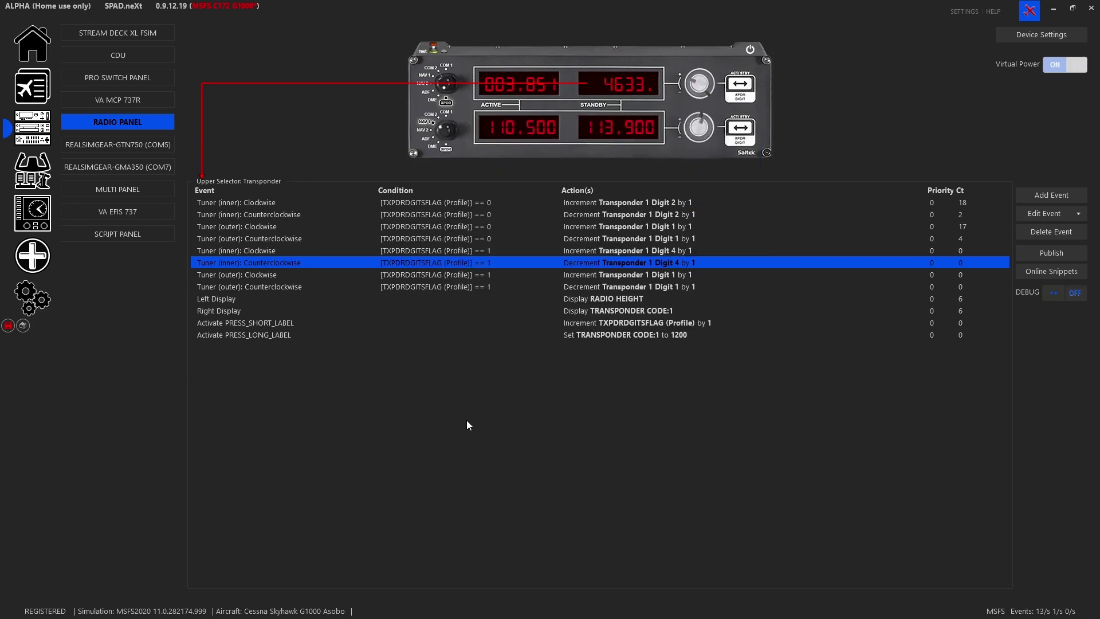
{"action": "double_click", "coordinate": [466, 275]}
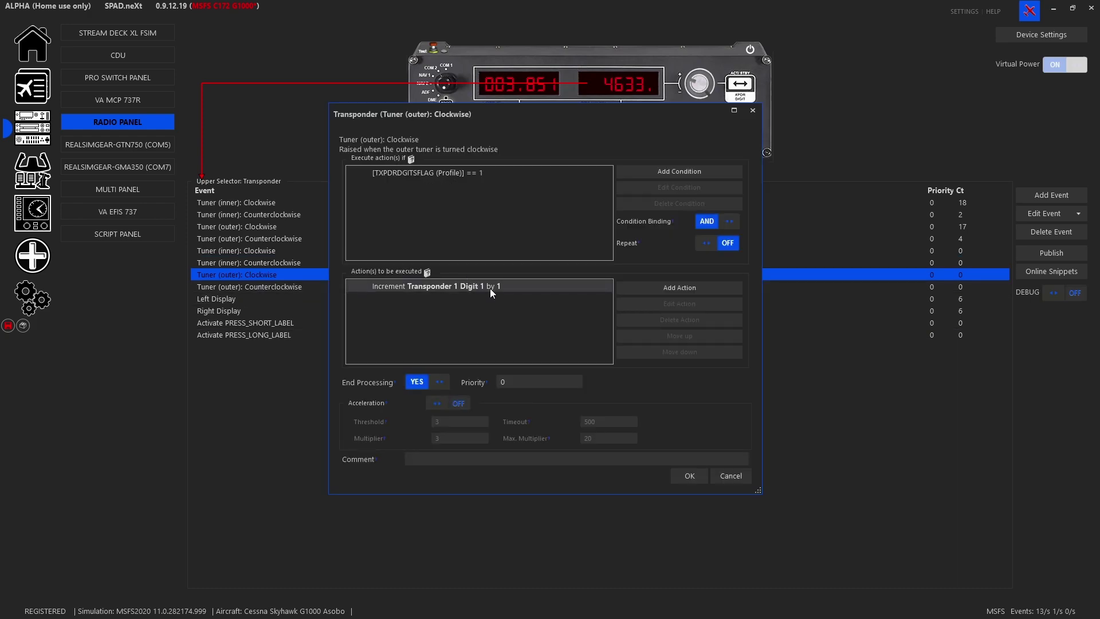
{"action": "double_click", "coordinate": [490, 288]}
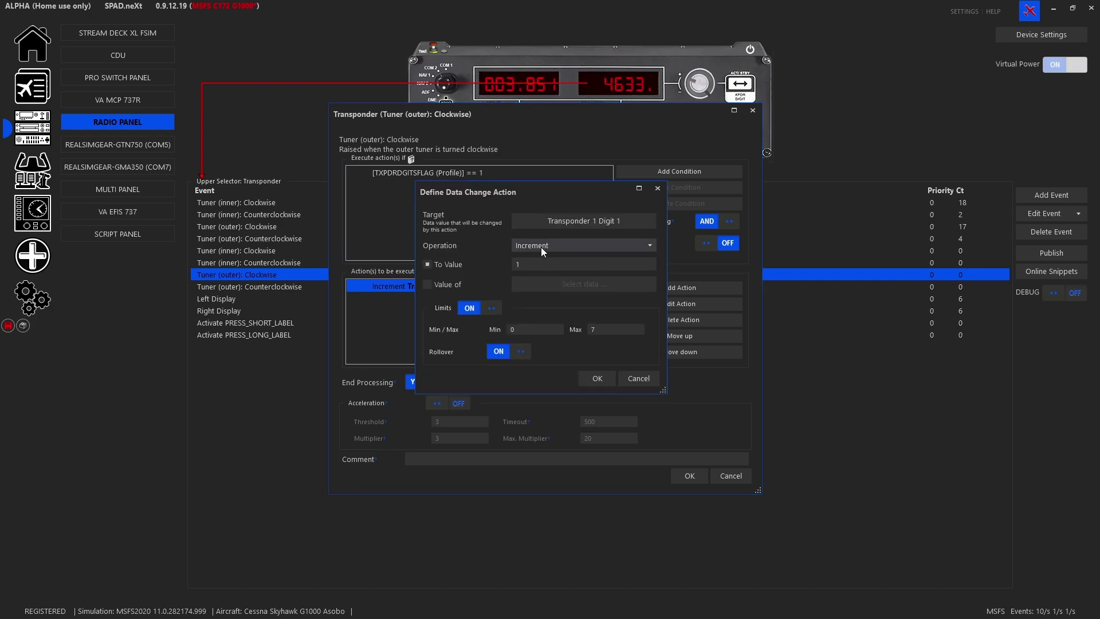
{"action": "left_click", "coordinate": [551, 224]}
{"action": "scroll", "coordinate": [587, 279], "scroll_direction": "down", "scroll_amount": 5}
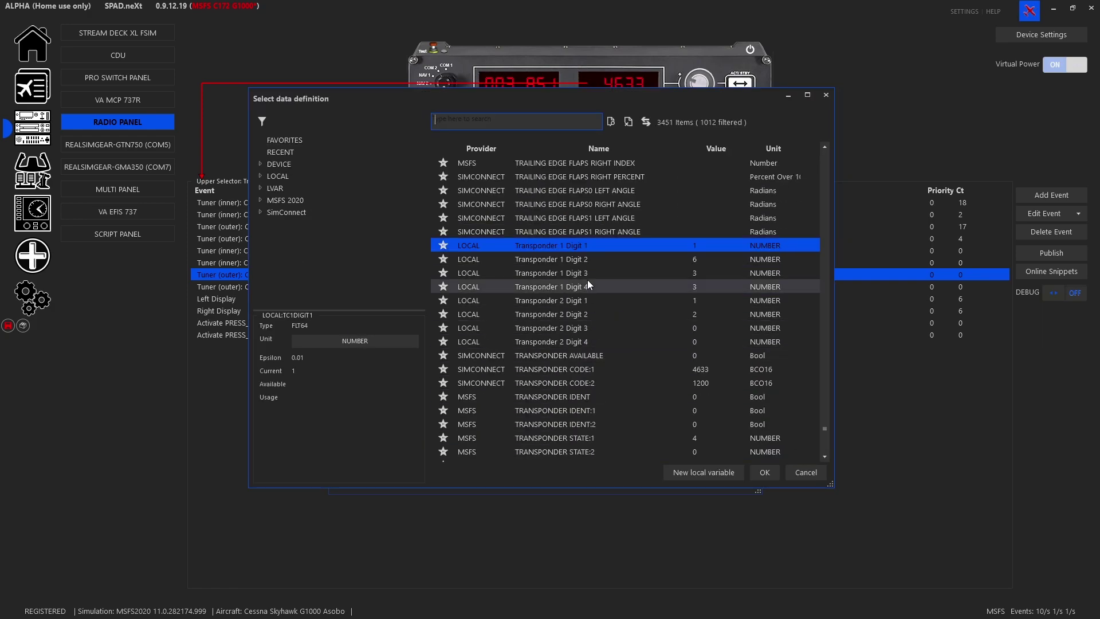
{"action": "double_click", "coordinate": [587, 274]}
{"action": "left_click", "coordinate": [597, 378]}
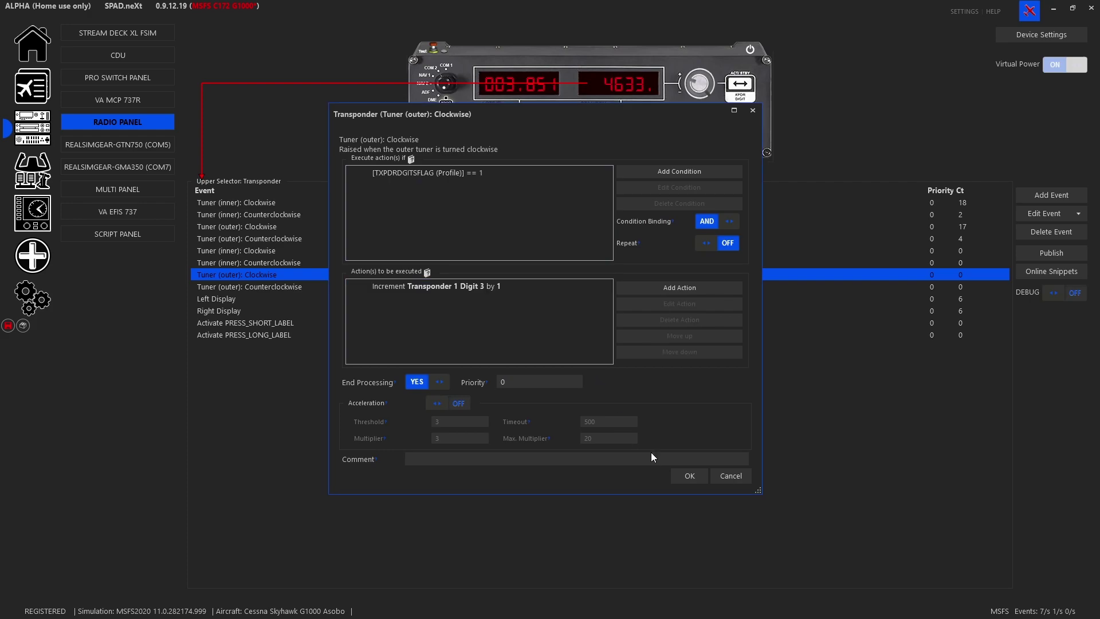
{"action": "left_click", "coordinate": [682, 476]}
Change the decrement target of the flag-equals-1 Tuner (outer): Counterclockwise event to Transponder 1 Digit 3 and save the event
{"action": "left_click", "coordinate": [294, 287]}
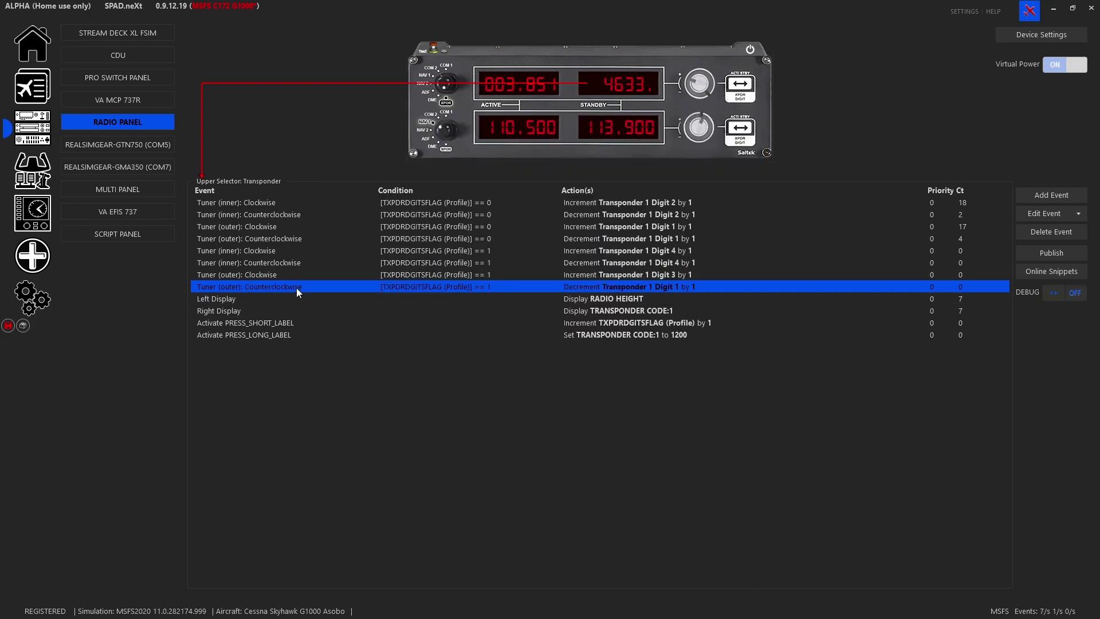
{"action": "double_click", "coordinate": [296, 288]}
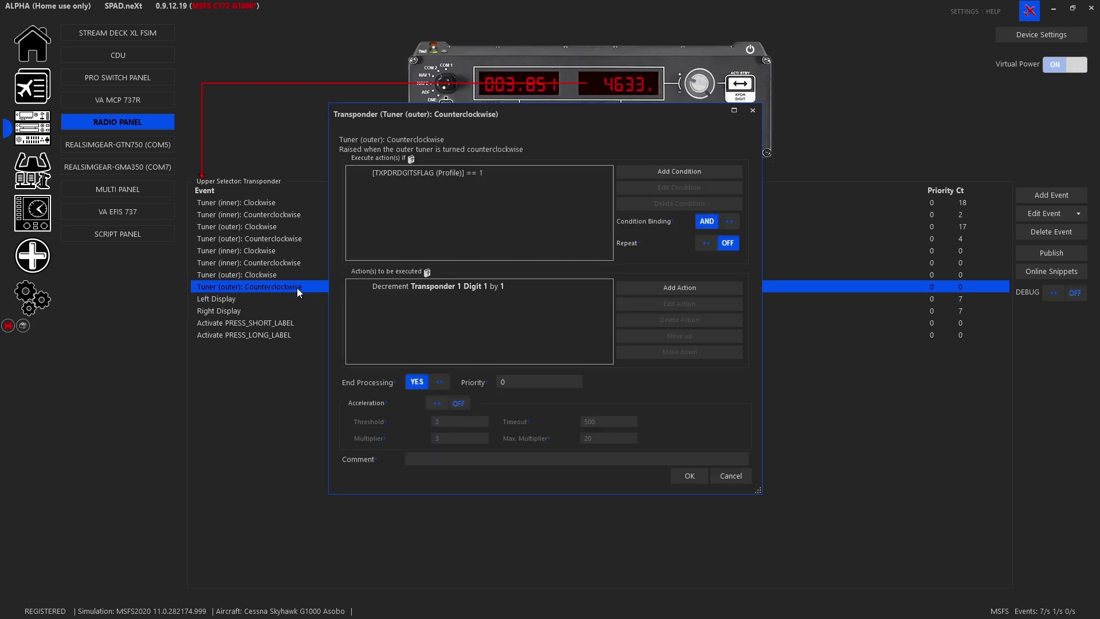
{"action": "left_click", "coordinate": [466, 175]}
{"action": "double_click", "coordinate": [473, 285]}
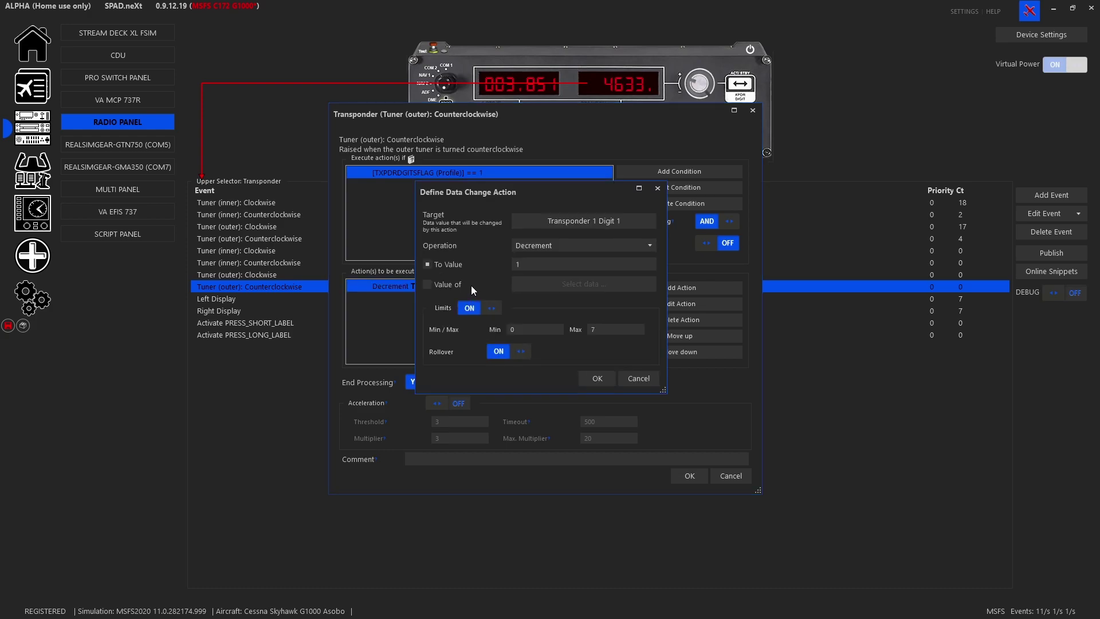
{"action": "left_click", "coordinate": [569, 223]}
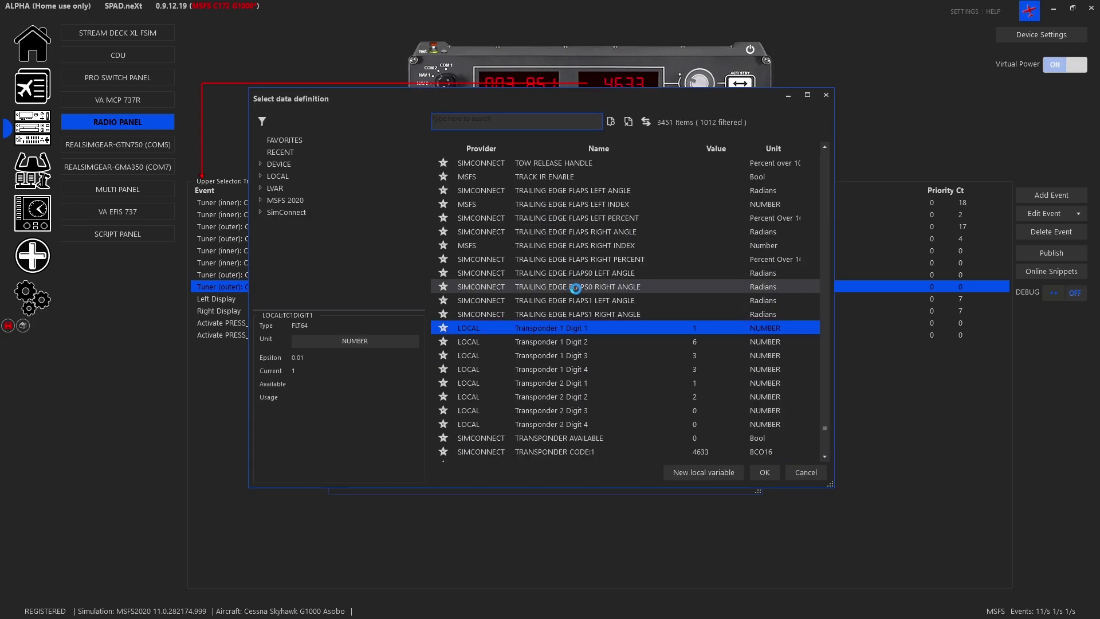
{"action": "double_click", "coordinate": [598, 356]}
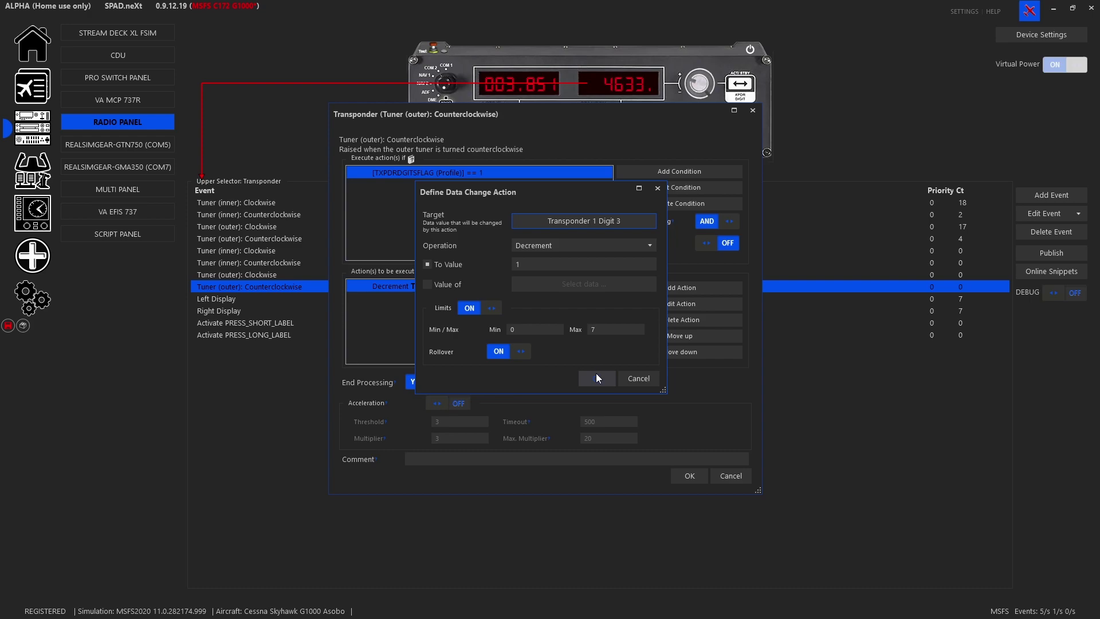
{"action": "left_click", "coordinate": [596, 378]}
{"action": "left_click", "coordinate": [691, 477]}
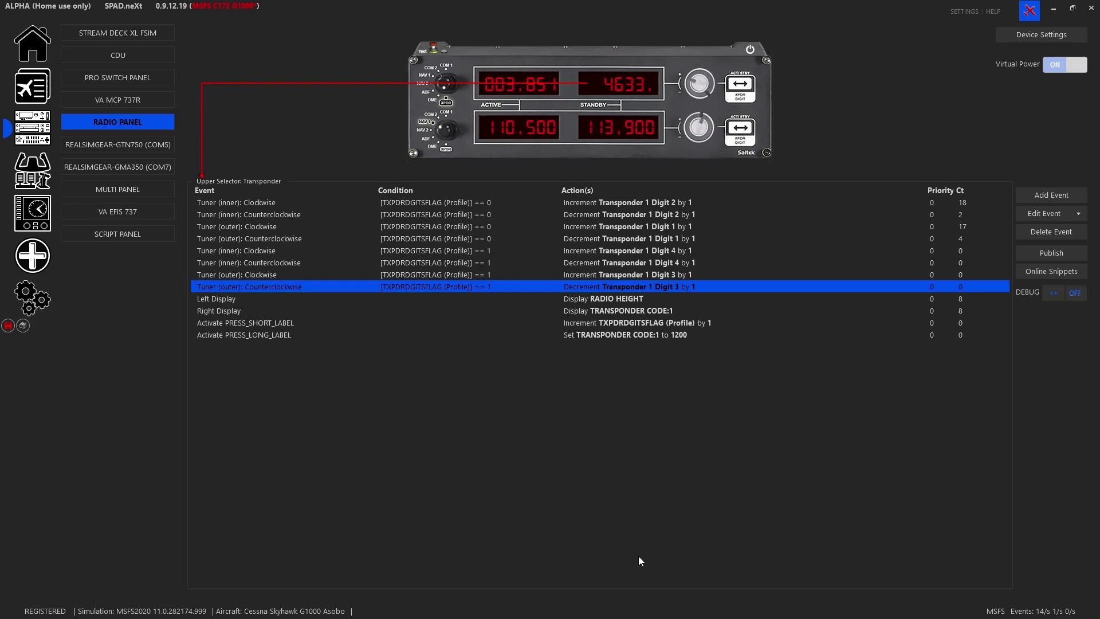
Add a 50 ms execution delay after the flag increment in the Activate PRESS_SHORT_LABEL event
{"action": "double_click", "coordinate": [638, 324]}
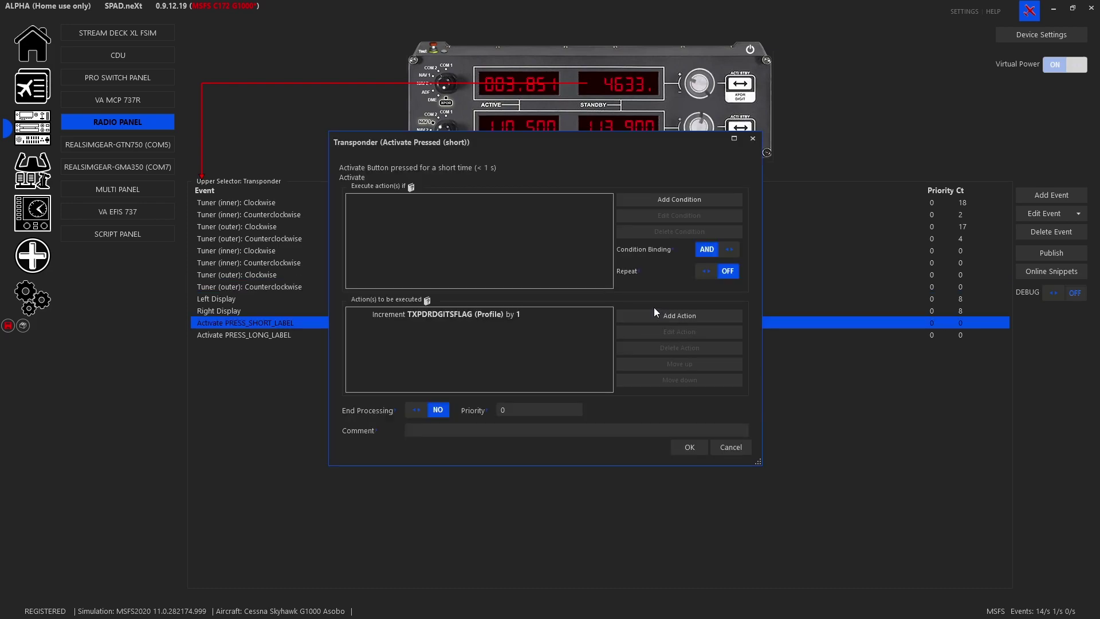
{"action": "left_click", "coordinate": [650, 314]}
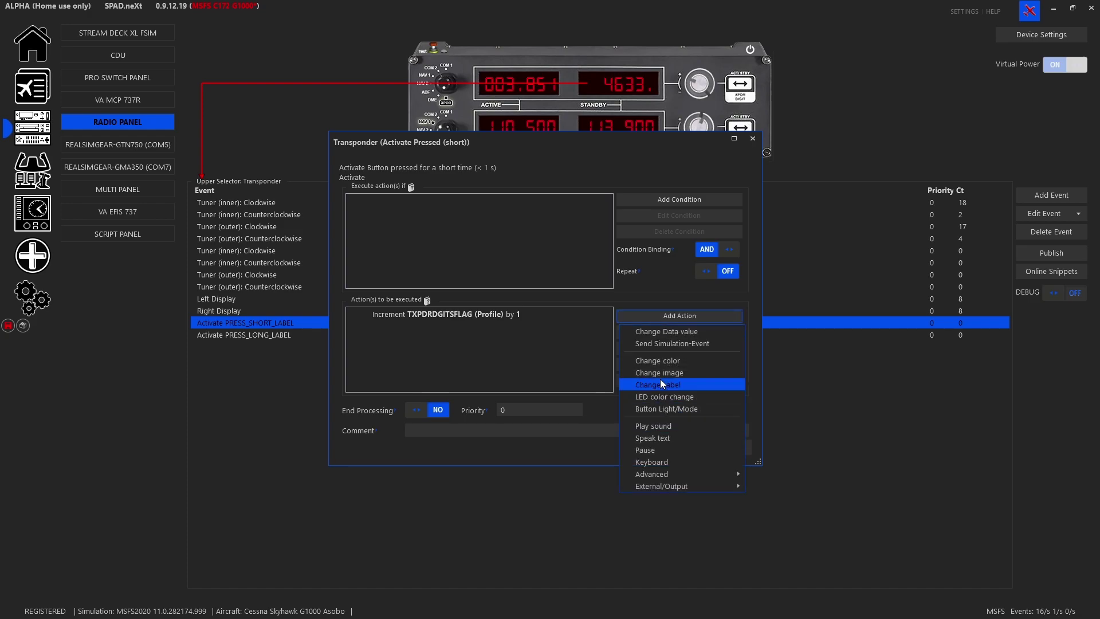
{"action": "left_click", "coordinate": [672, 449]}
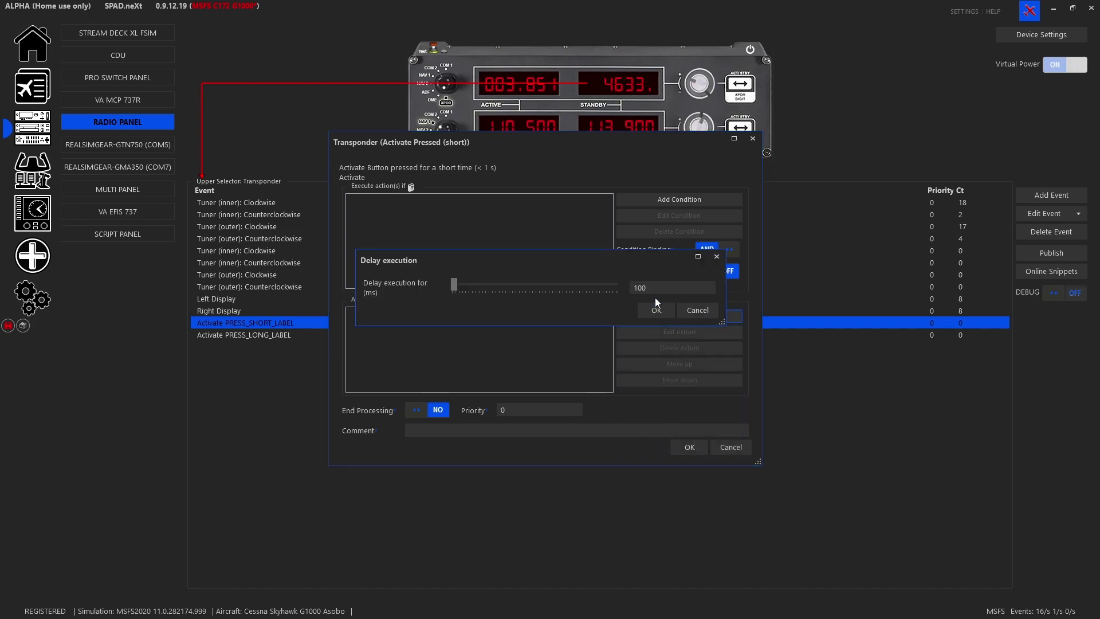
{"action": "left_click", "coordinate": [659, 312]}
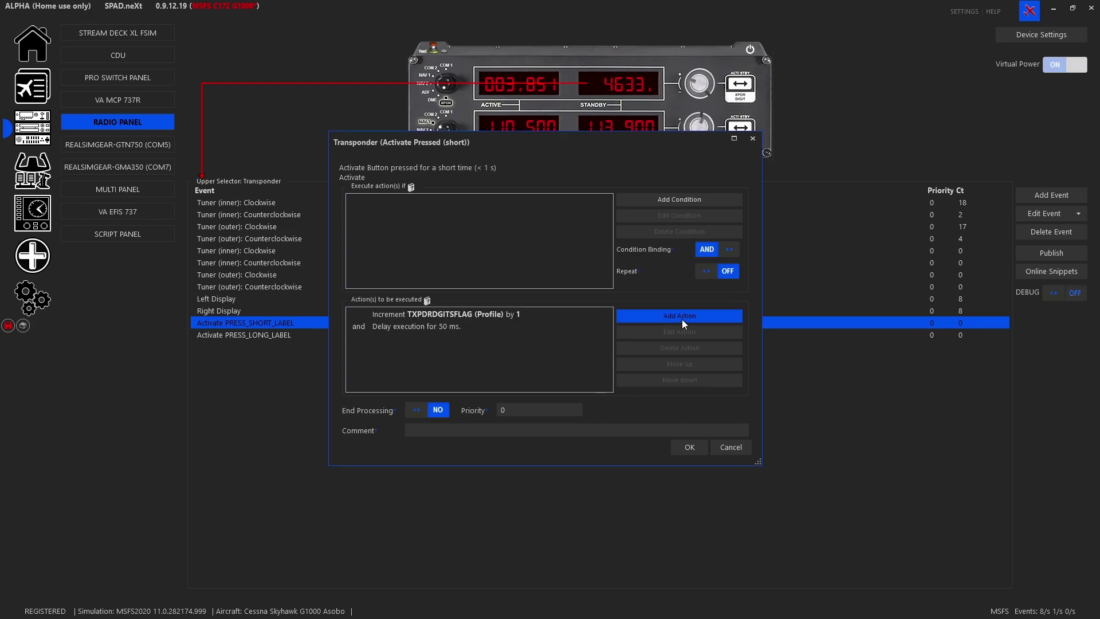
Add a Change transponder digitmarker command targeting the Radio Panel to the short-press event's actions
{"action": "left_click", "coordinate": [681, 318]}
{"action": "mouse_move", "coordinate": [730, 472]}
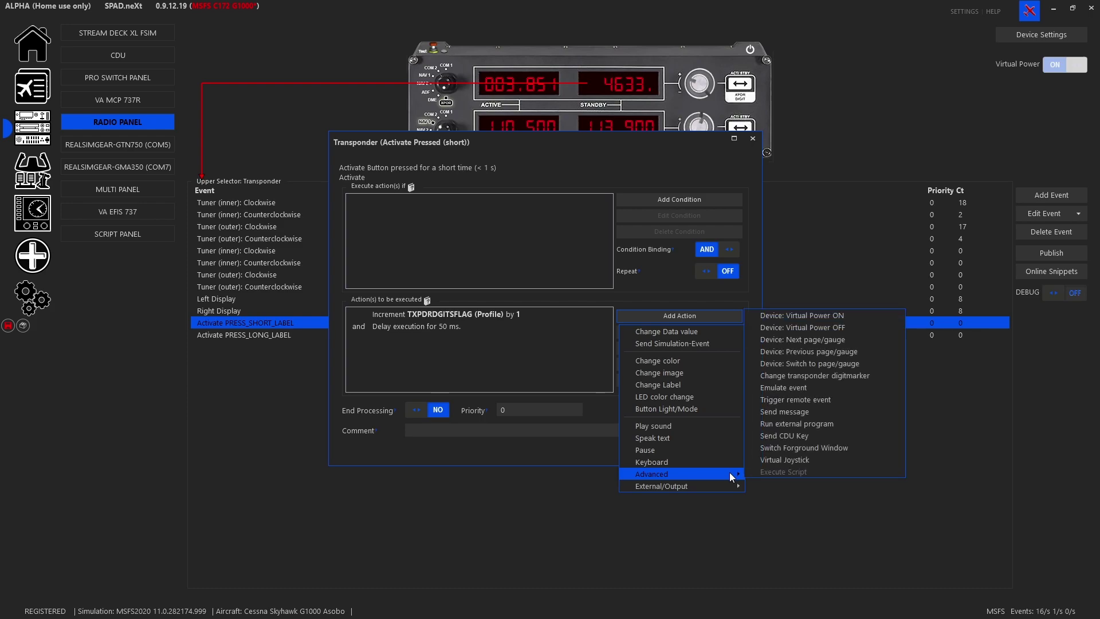
{"action": "left_click", "coordinate": [854, 379]}
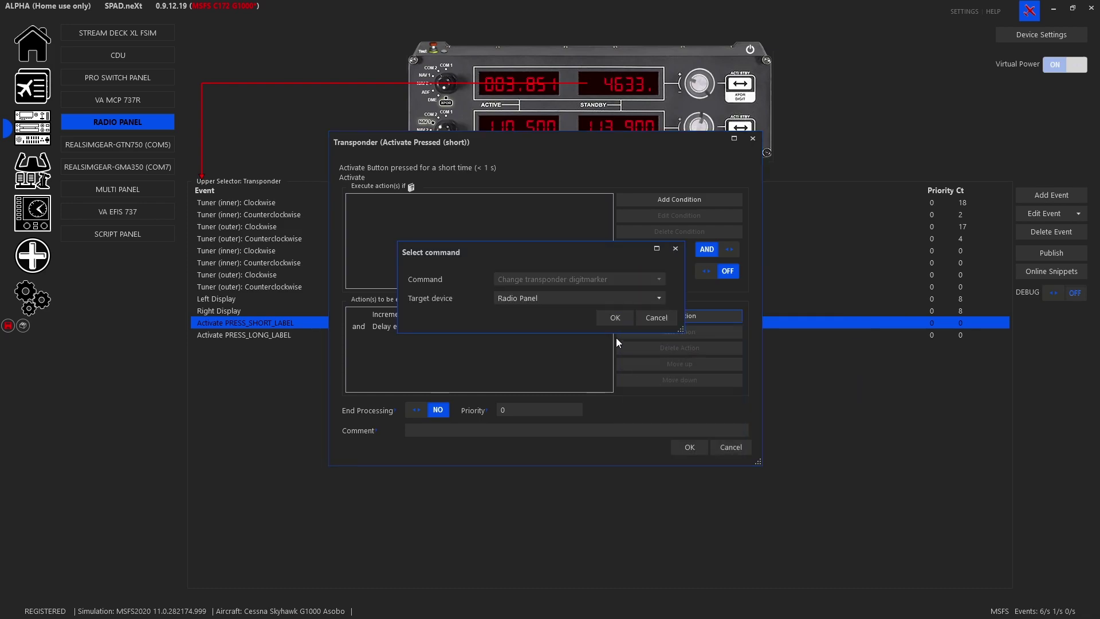
{"action": "left_click", "coordinate": [558, 298]}
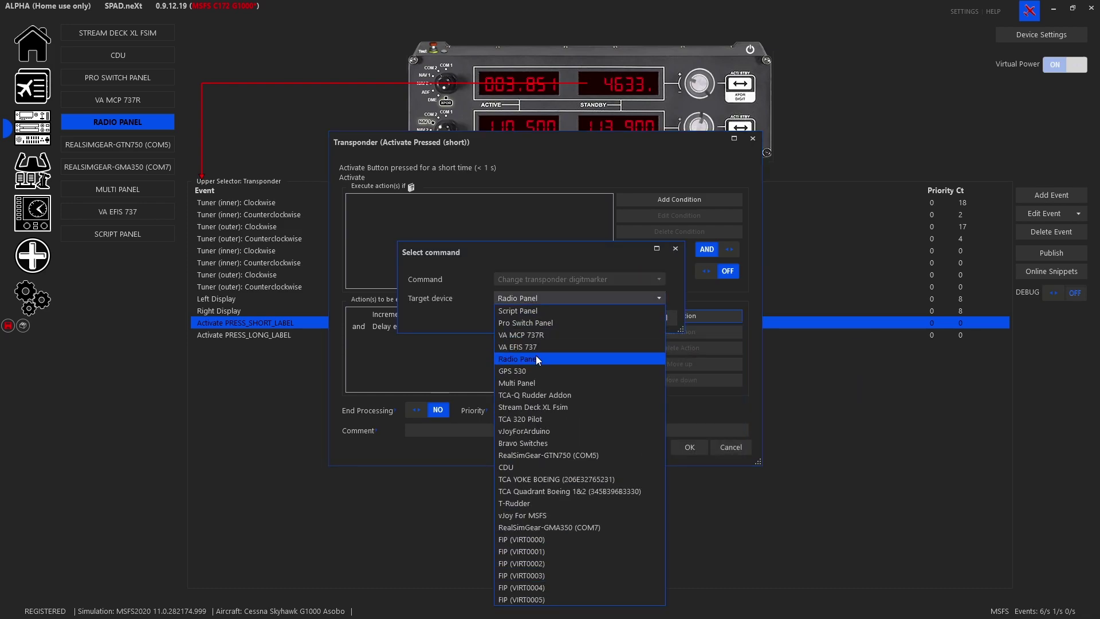
{"action": "left_click", "coordinate": [537, 357]}
{"action": "left_click", "coordinate": [603, 320]}
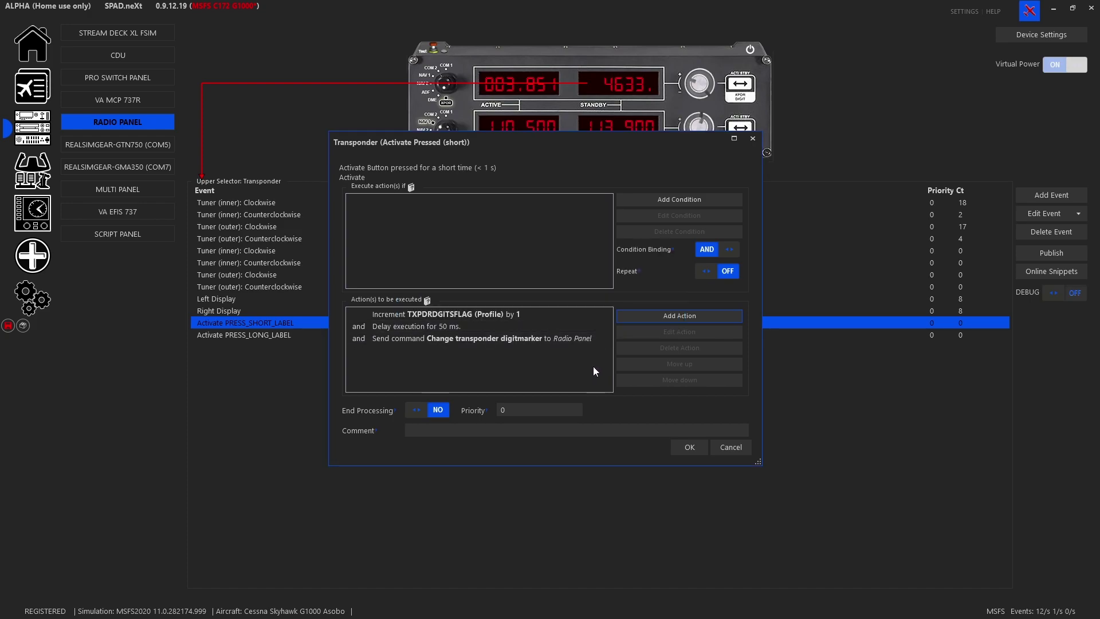
Add a second Change transponder digitmarker command for the Radio Panel, and save the short-press event and the profile
{"action": "left_click", "coordinate": [642, 318]}
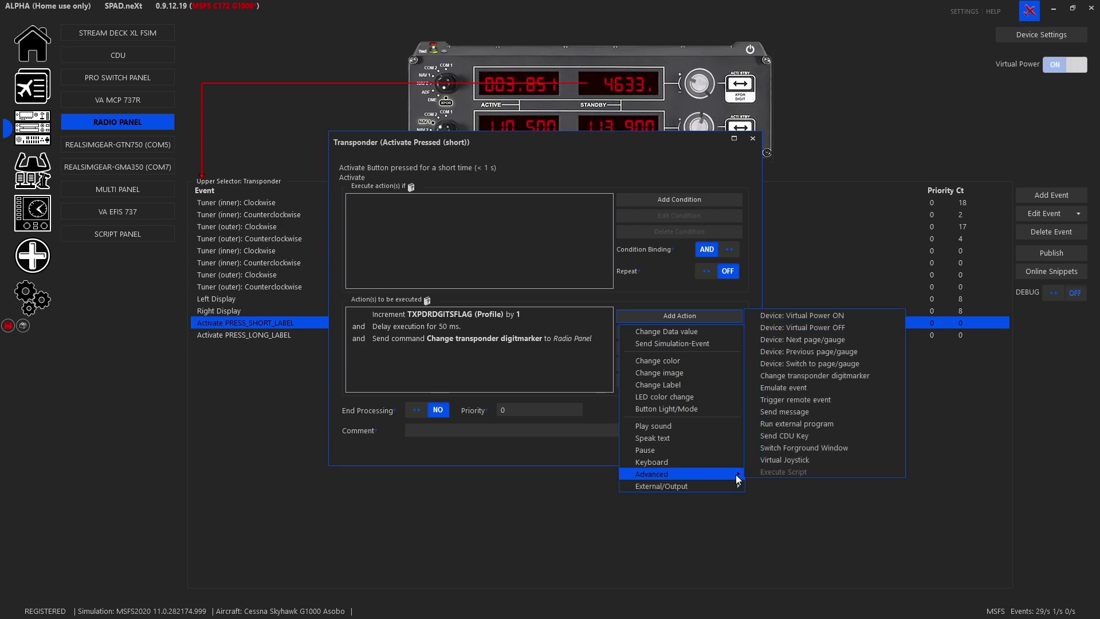
{"action": "left_click", "coordinate": [800, 375]}
{"action": "left_click", "coordinate": [611, 318]}
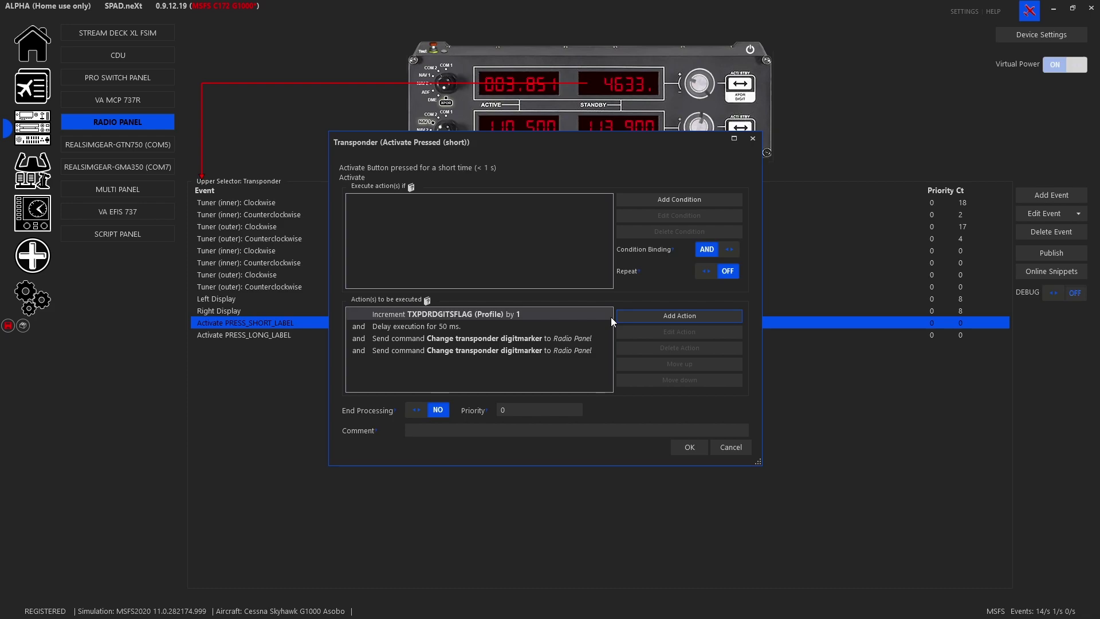
{"action": "left_click", "coordinate": [687, 447]}
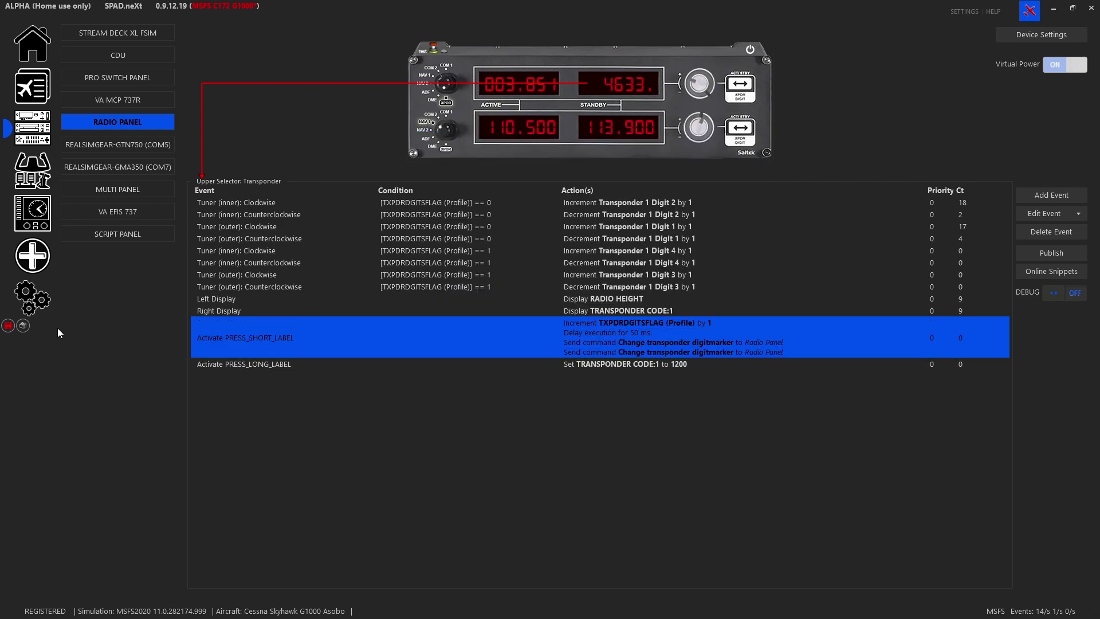
{"action": "left_click", "coordinate": [8, 326]}
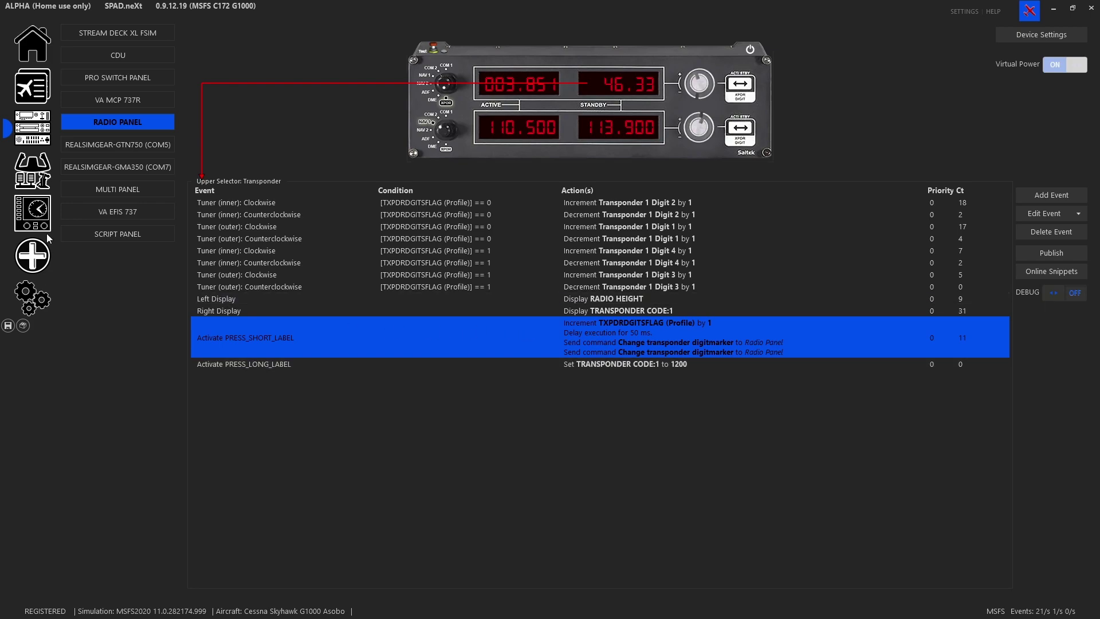
Create a new custom expression named NEWTXPDRVALUE with Profile scope
{"action": "left_click", "coordinate": [34, 261]}
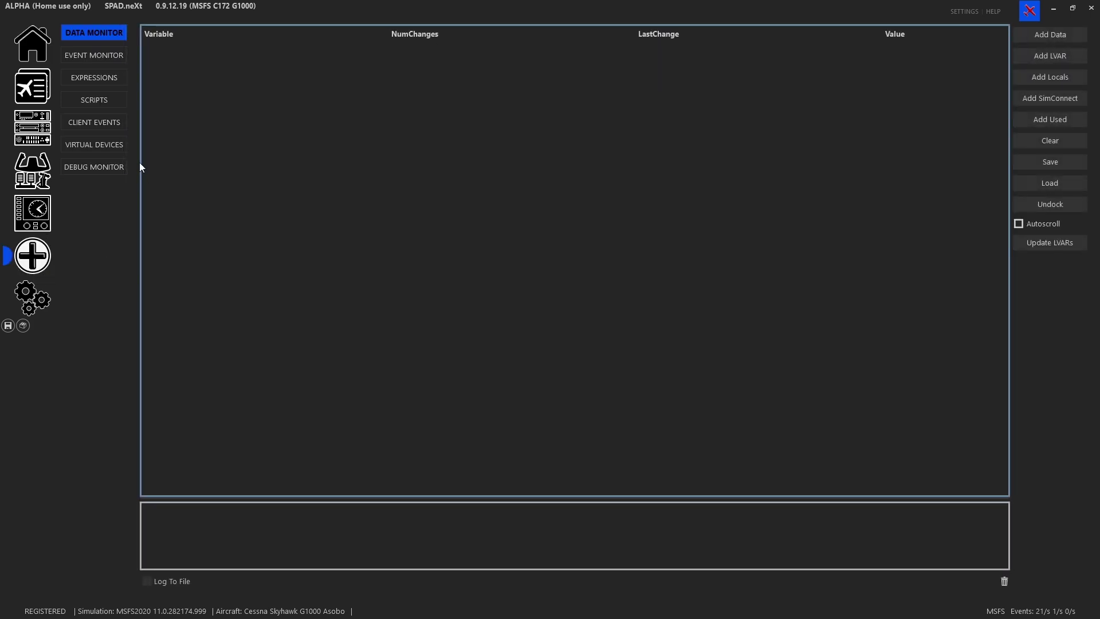
{"action": "left_click", "coordinate": [106, 76]}
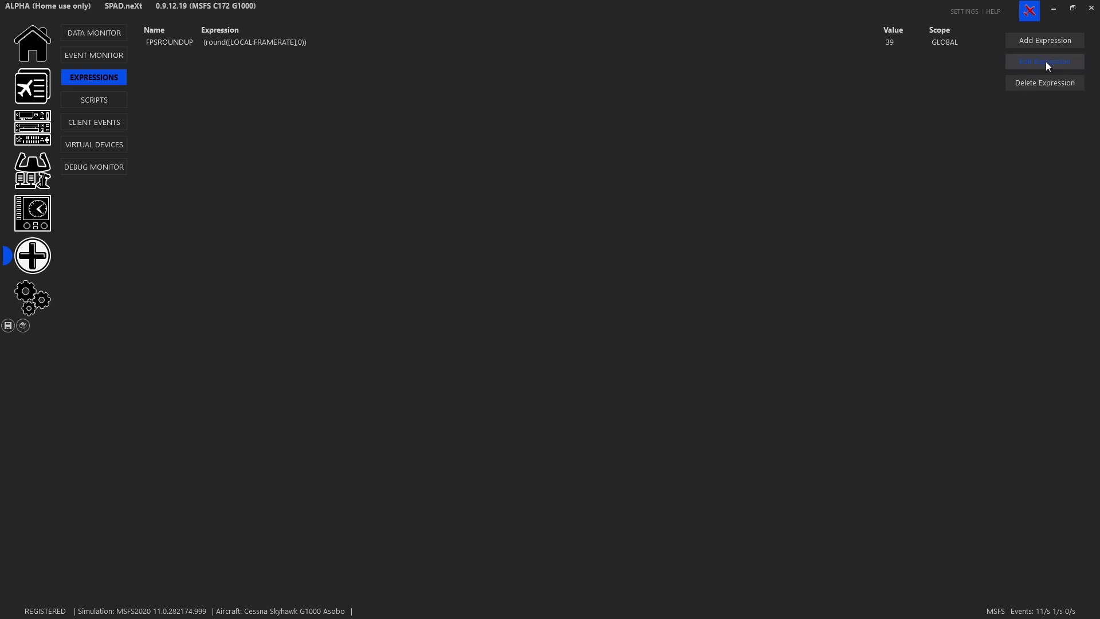
{"action": "left_click", "coordinate": [1044, 45]}
{"action": "left_click", "coordinate": [465, 215]}
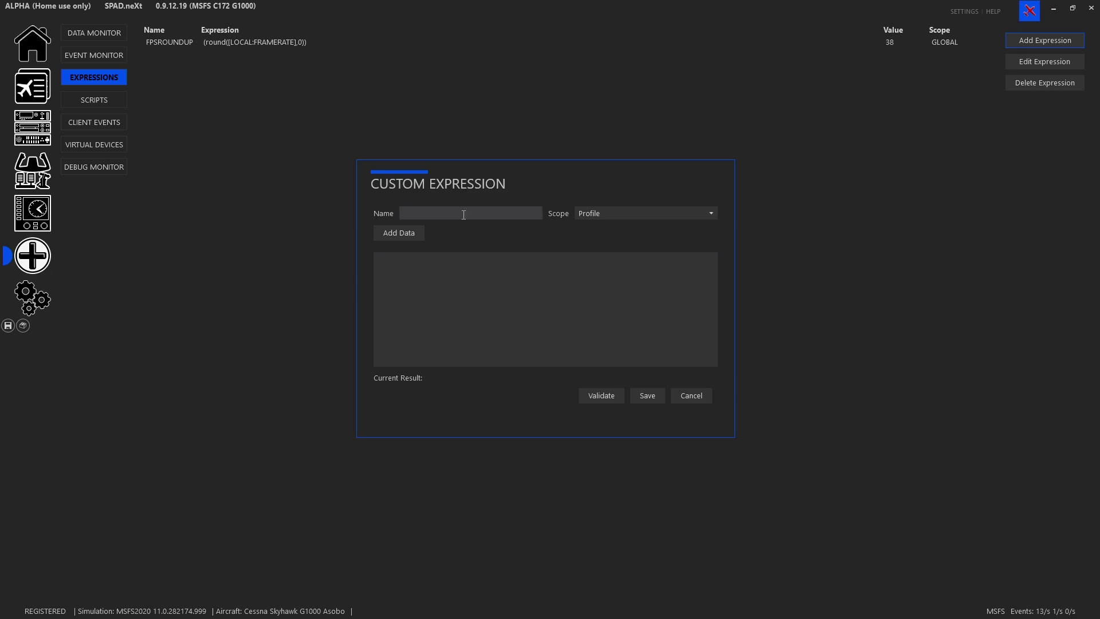
{"action": "type", "text": "NEWTXPDRVALUE"}
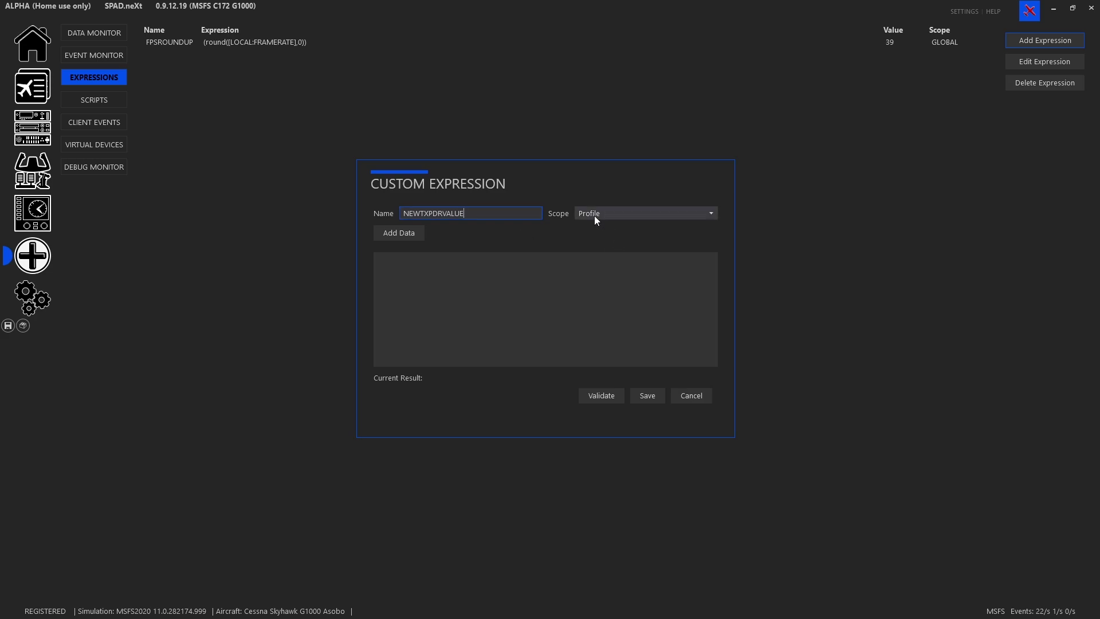
Enter the expression's first two terms: Transponder 1 Digit 1 times 1000, plus Transponder 1 Digit 2 times 100, each in parentheses
{"action": "left_click", "coordinate": [416, 235]}
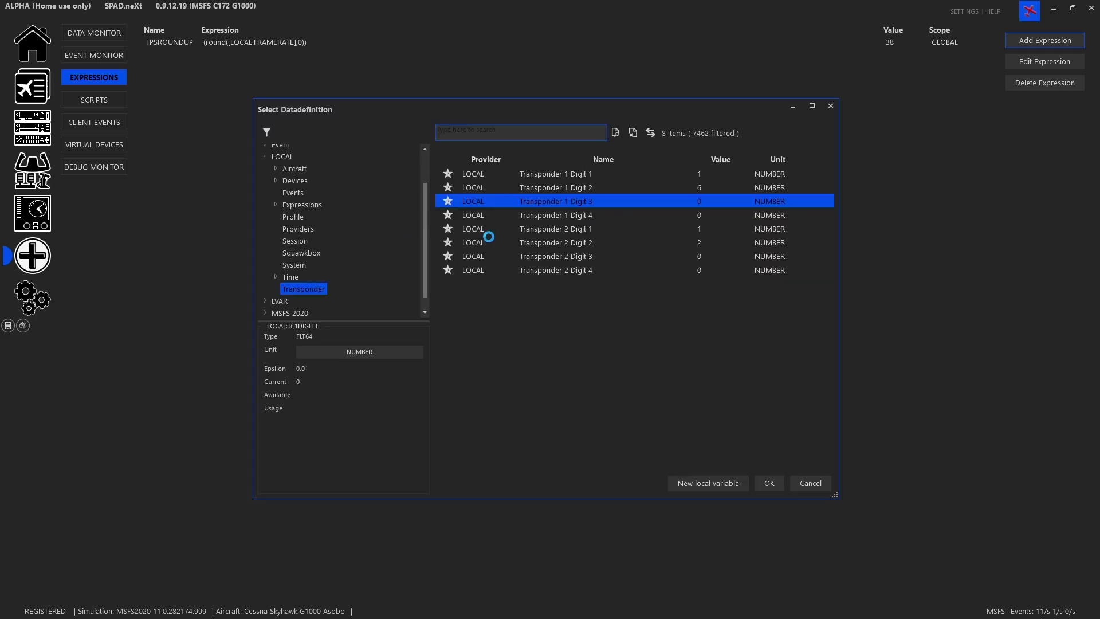
{"action": "double_click", "coordinate": [573, 177]}
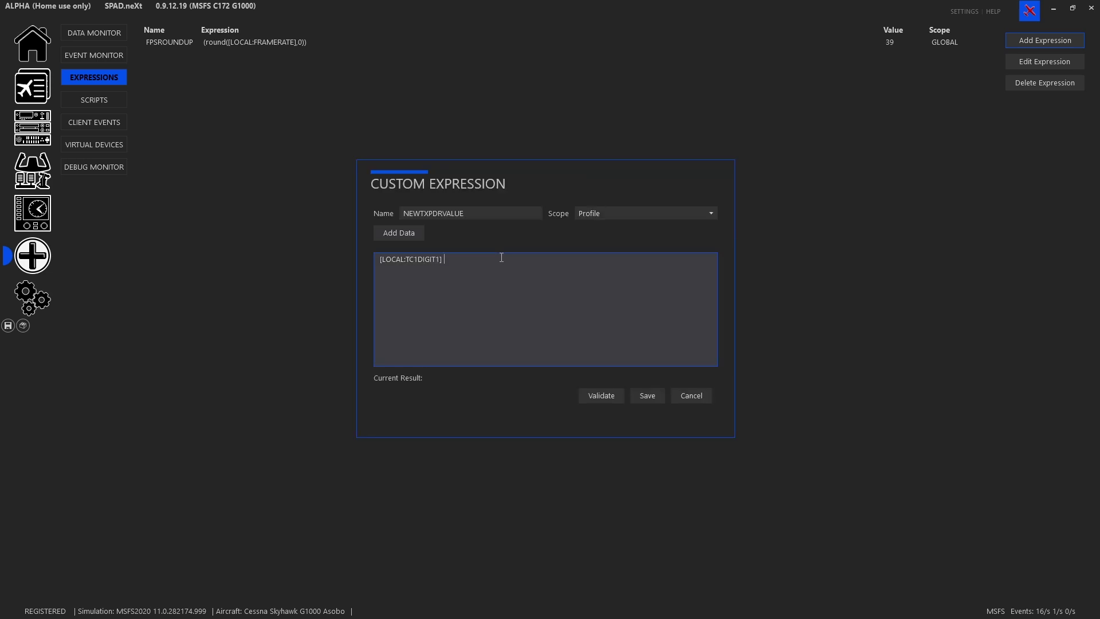
{"action": "type", "text": "("}
{"action": "left_click", "coordinate": [445, 259]}
{"action": "type", "text": "1000)+("}
{"action": "left_click", "coordinate": [389, 237]}
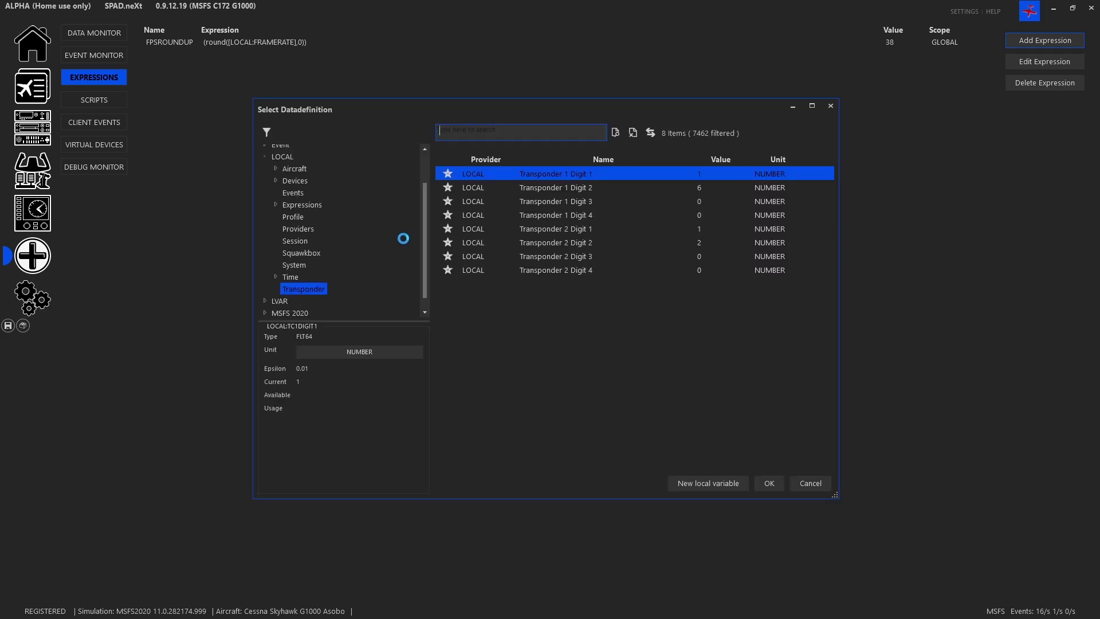
{"action": "double_click", "coordinate": [594, 187]}
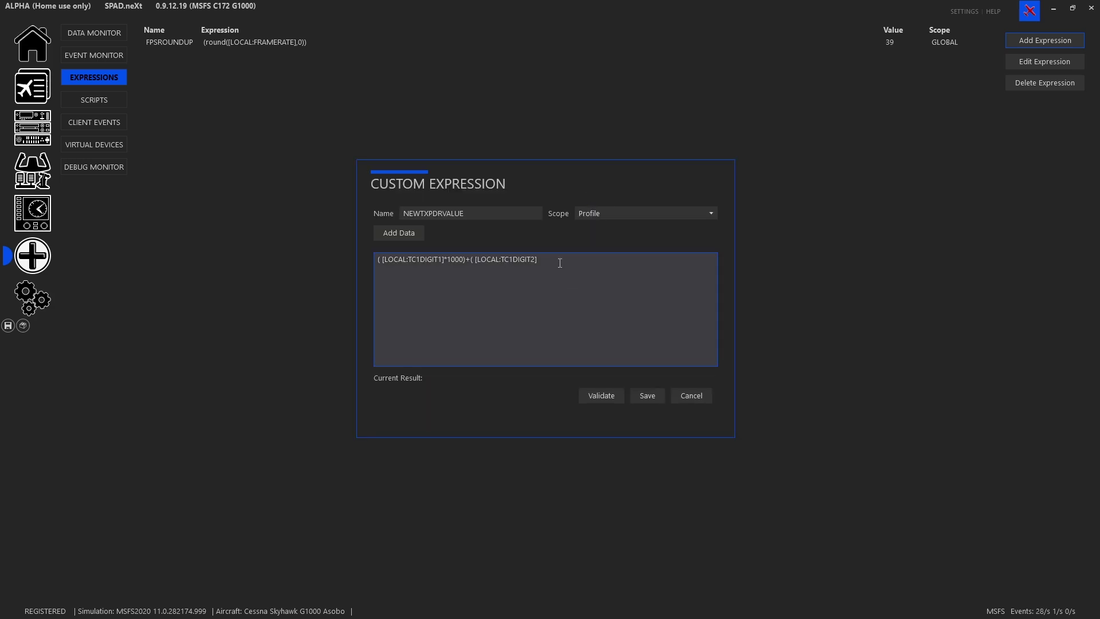
{"action": "type", "text": "*100)+("}
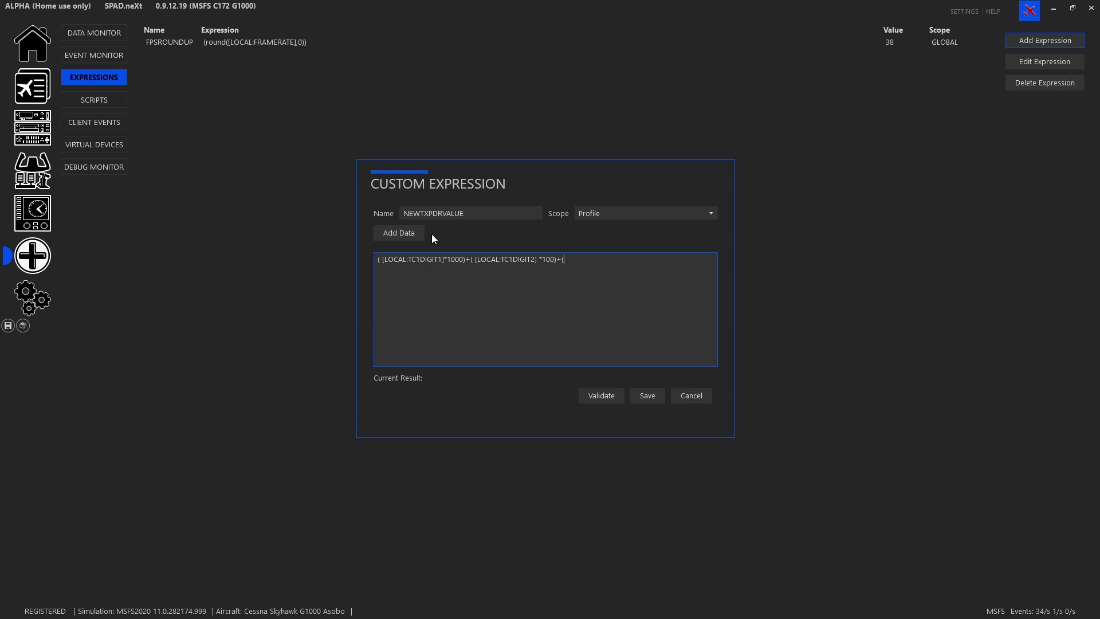
Complete the expression by adding Transponder 1 Digit 3 times 10 in parentheses, plus Transponder 1 Digit 4
{"action": "left_click", "coordinate": [408, 232]}
{"action": "double_click", "coordinate": [572, 201]}
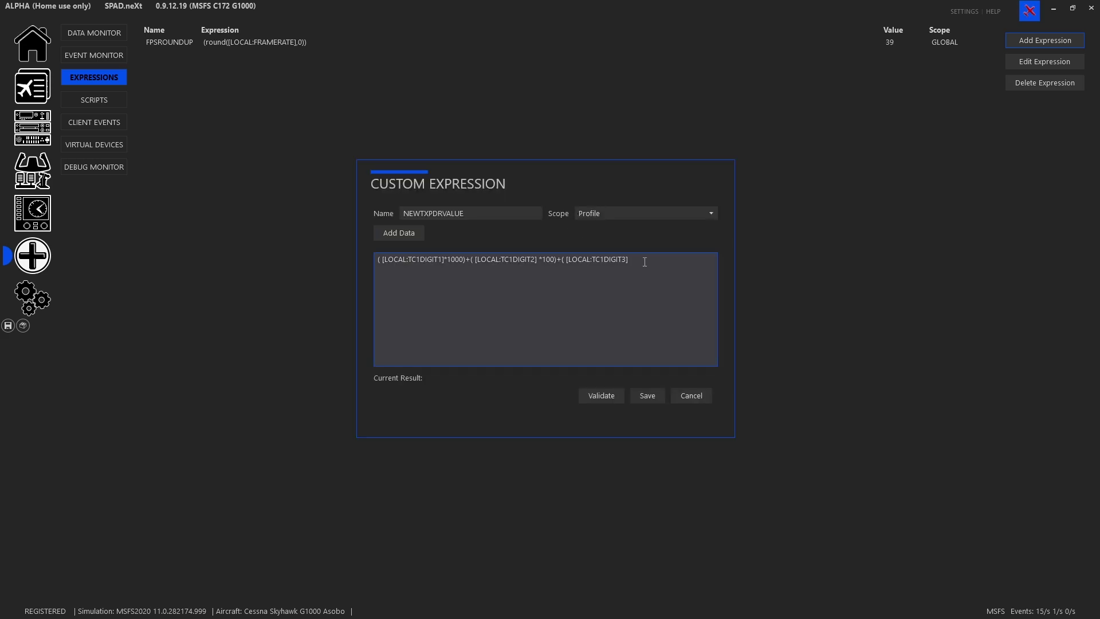
{"action": "type", "text": "*10)+"}
{"action": "left_click", "coordinate": [415, 235]}
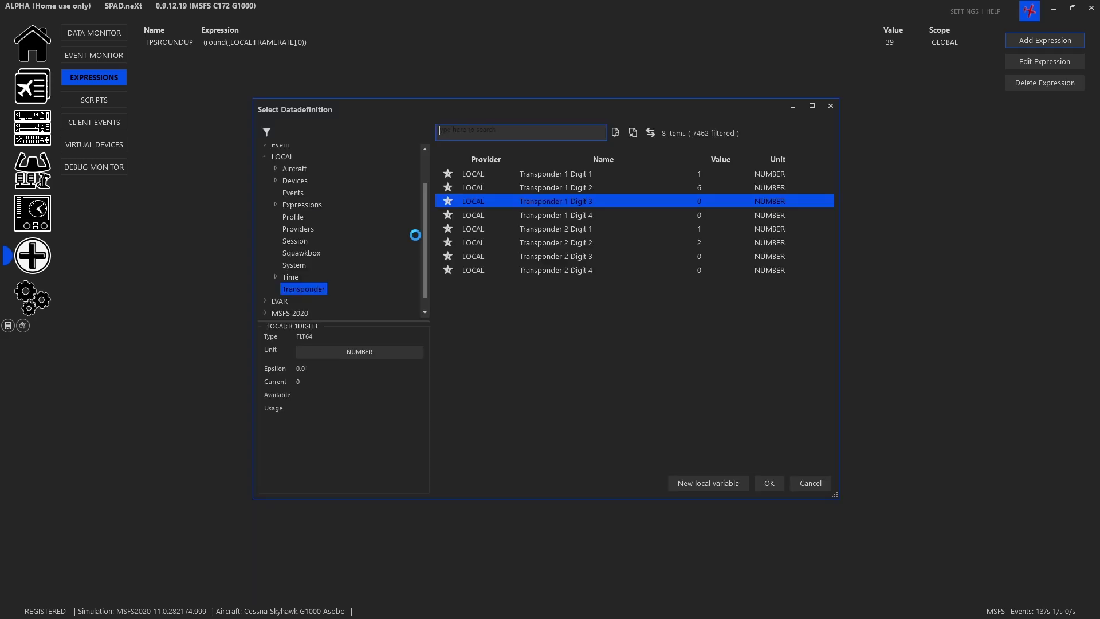
{"action": "left_click", "coordinate": [587, 218]}
{"action": "double_click", "coordinate": [587, 217]}
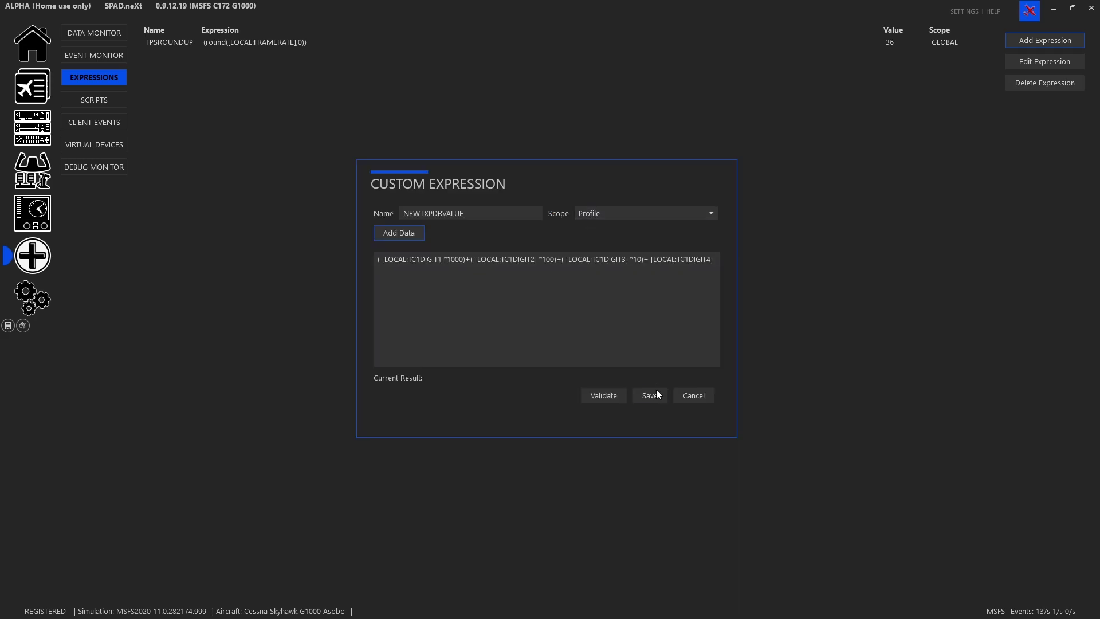
Validate and save the NEWTXPDRVALUE expression, save the profile, and widen the Name column to fit the full expression name
{"action": "left_click", "coordinate": [610, 398]}
{"action": "left_click", "coordinate": [654, 400]}
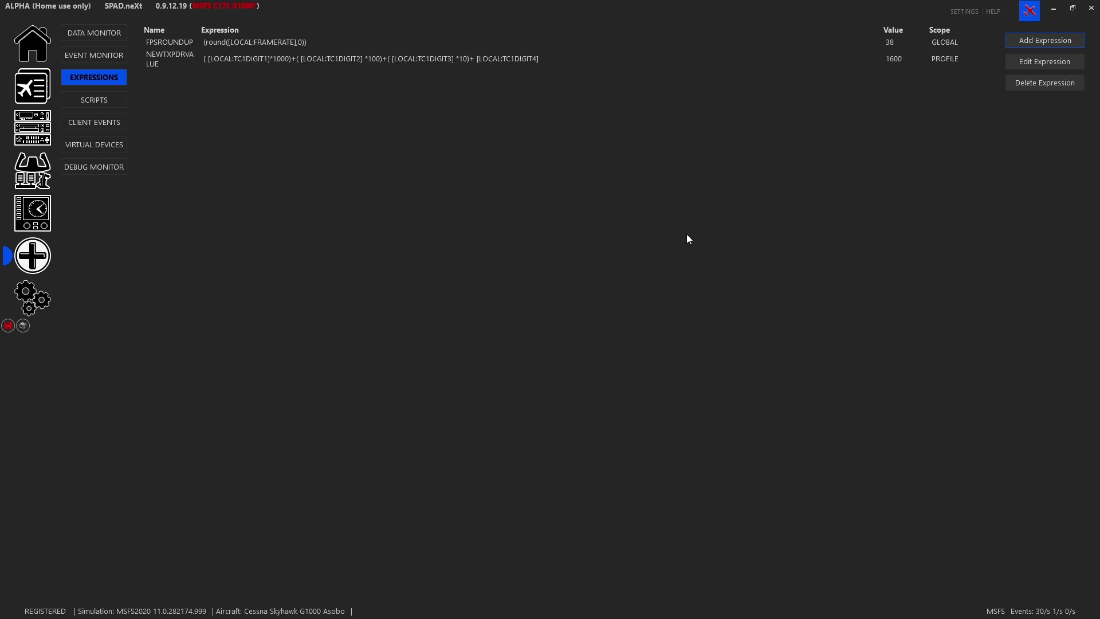
{"action": "left_click", "coordinate": [8, 325]}
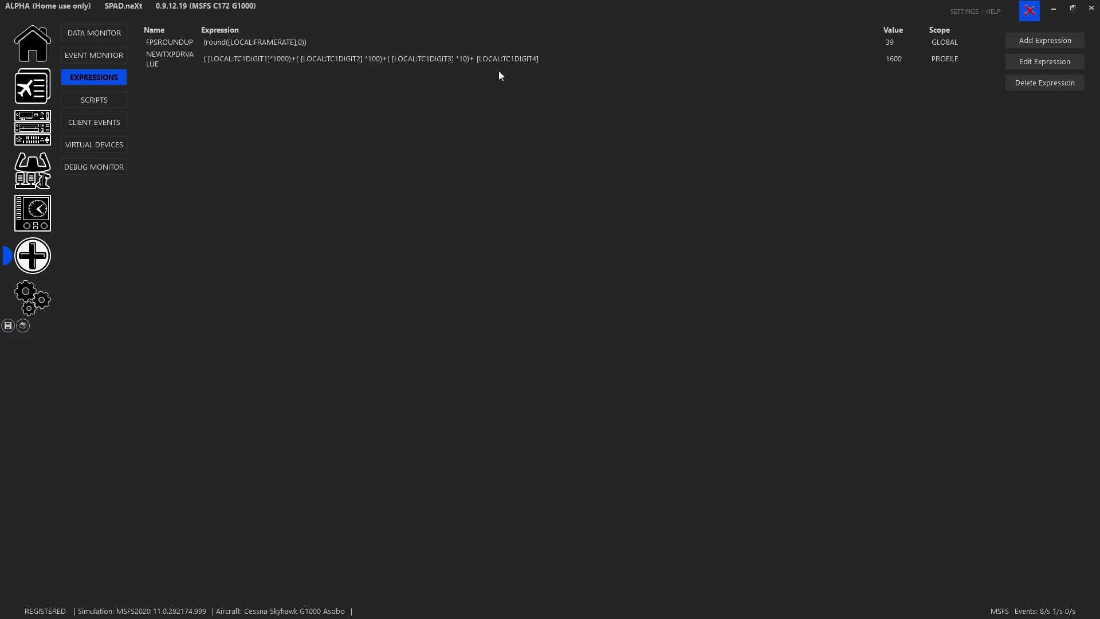
{"action": "double_click", "coordinate": [196, 29]}
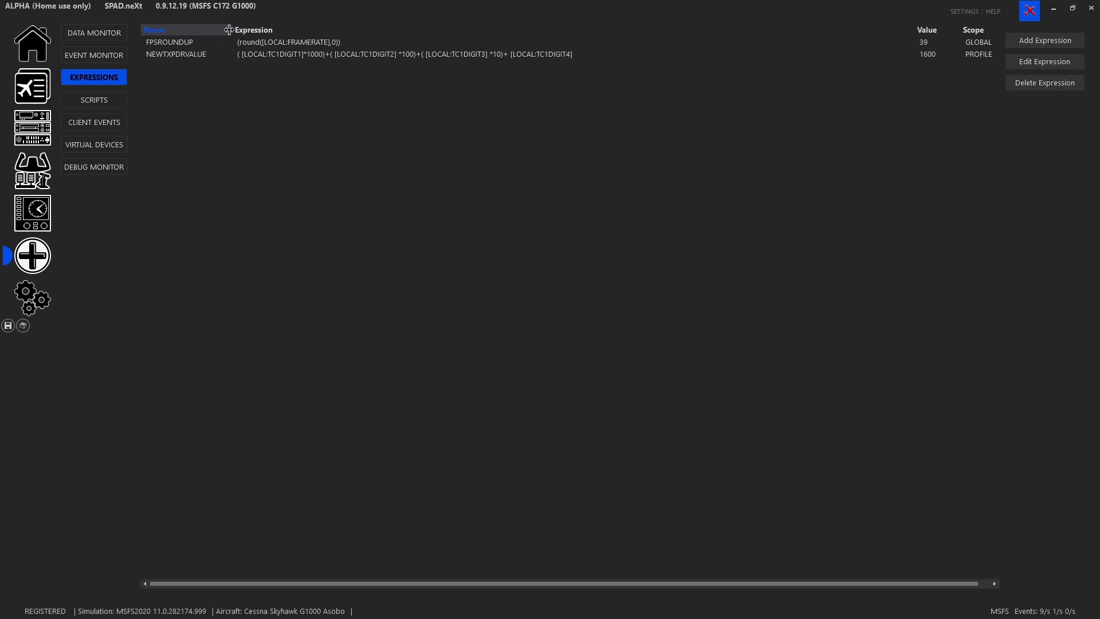
{"action": "left_click", "coordinate": [196, 57]}
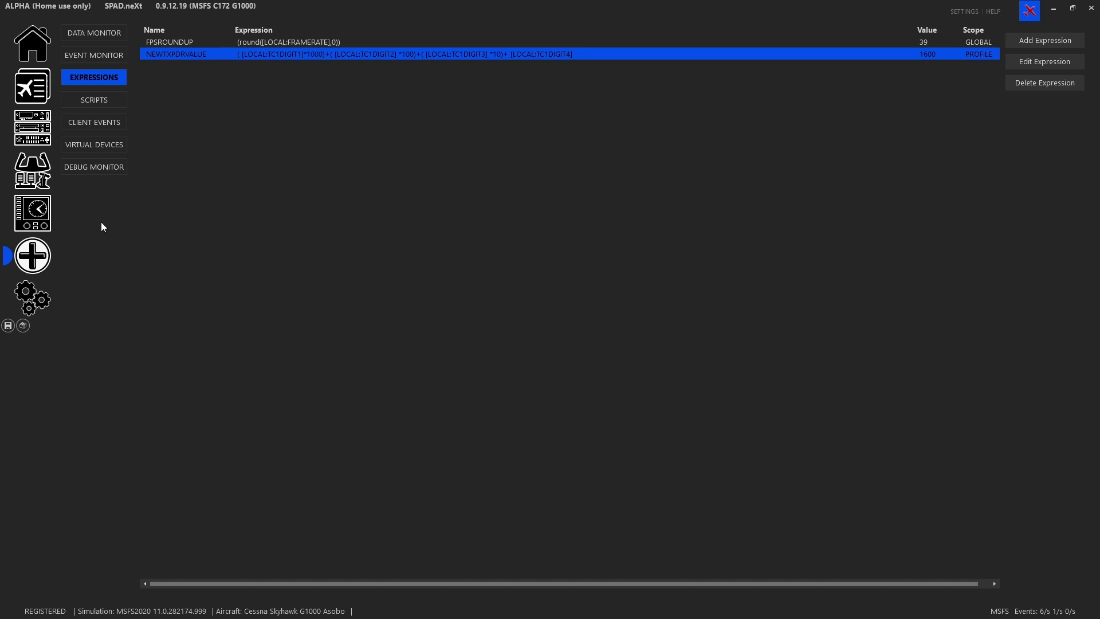
In the Radio Panel's inner tuner clockwise event for Transponder 1 Digit 2, add a 50 ms execution delay after the increment
{"action": "left_click", "coordinate": [34, 142]}
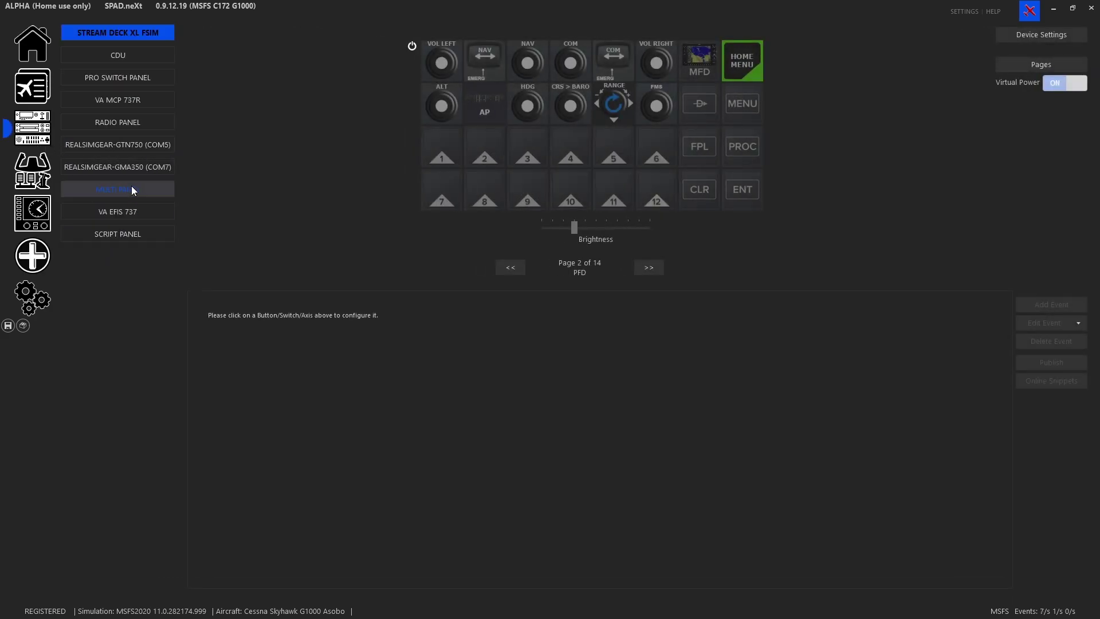
{"action": "left_click", "coordinate": [118, 125]}
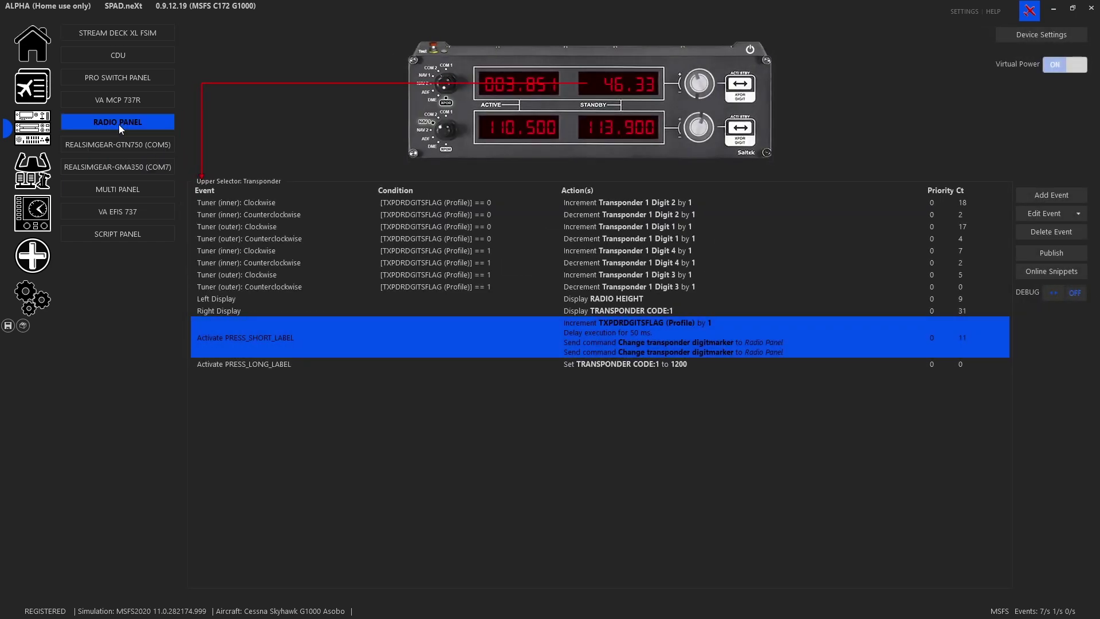
{"action": "double_click", "coordinate": [576, 198]}
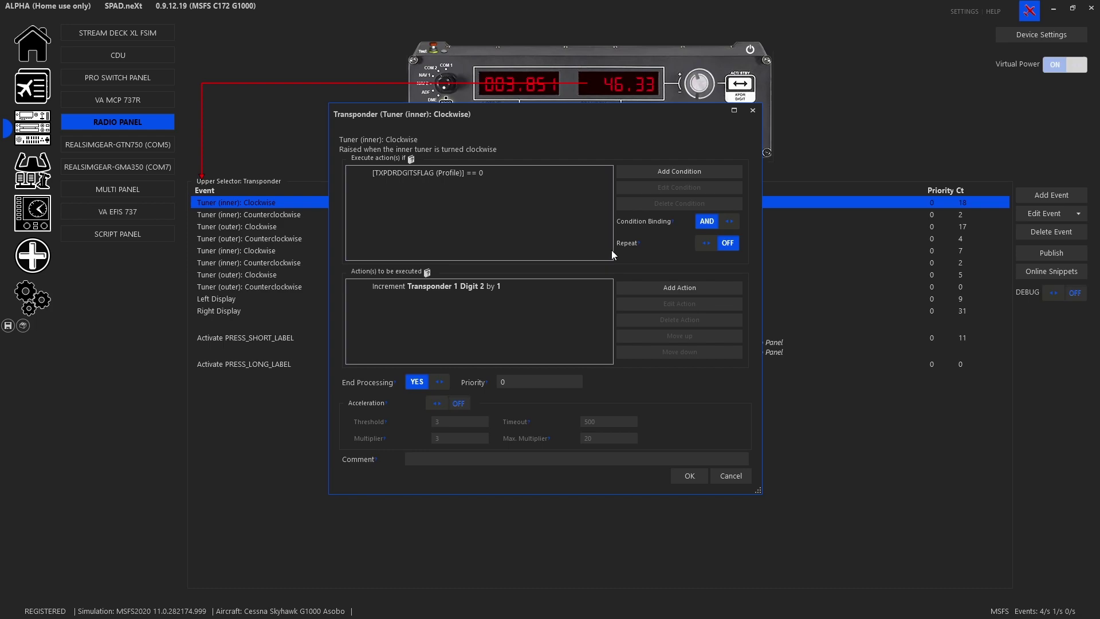
{"action": "left_click", "coordinate": [668, 289]}
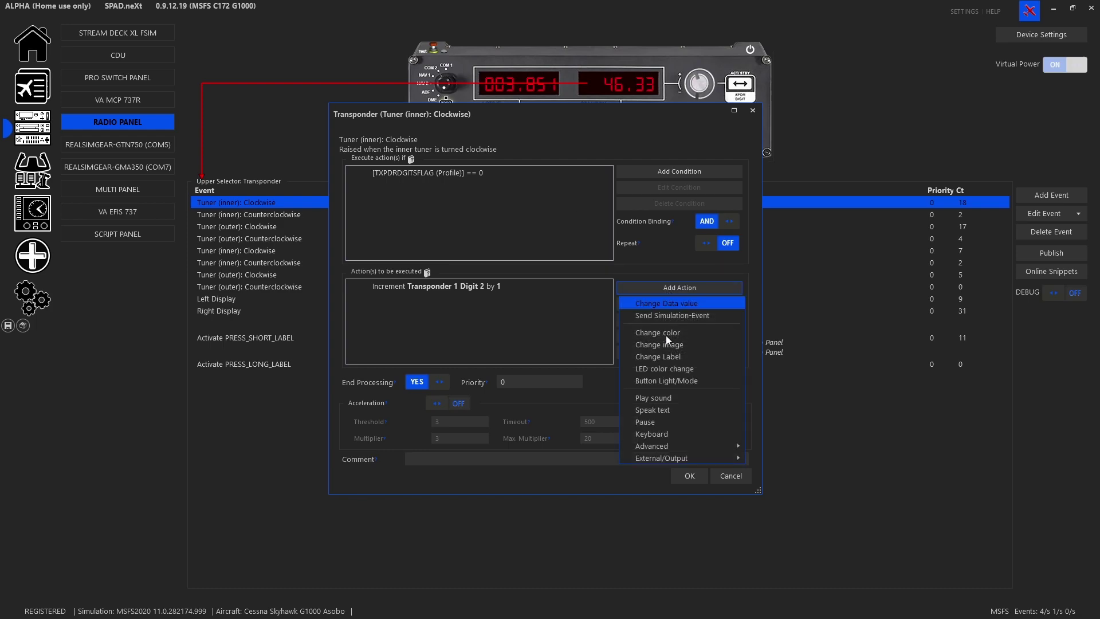
{"action": "left_click", "coordinate": [667, 421]}
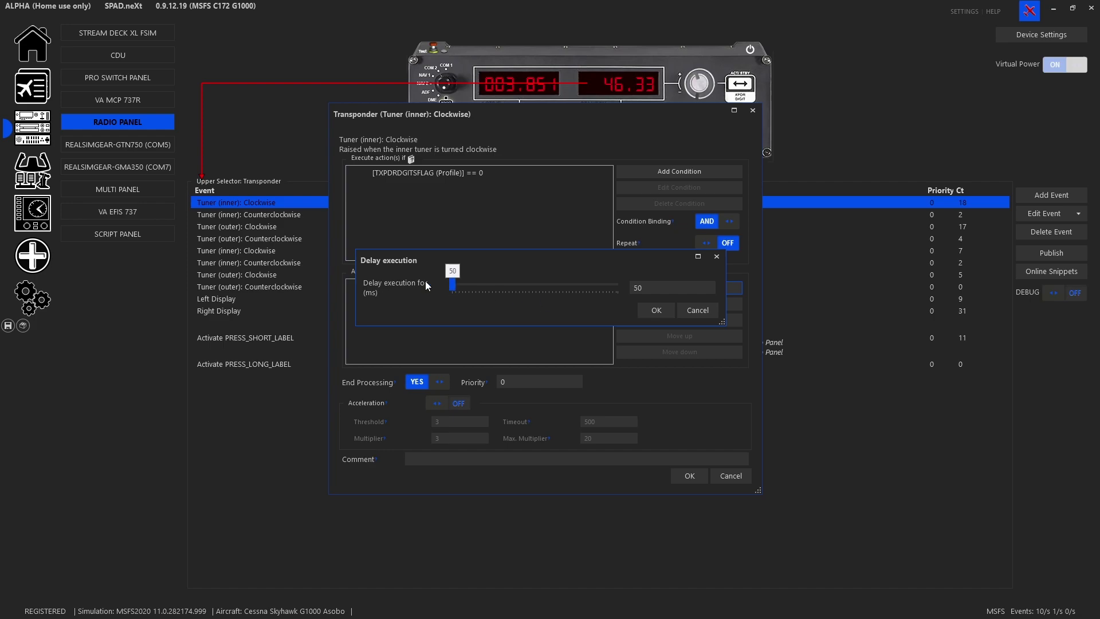
{"action": "left_click", "coordinate": [658, 311]}
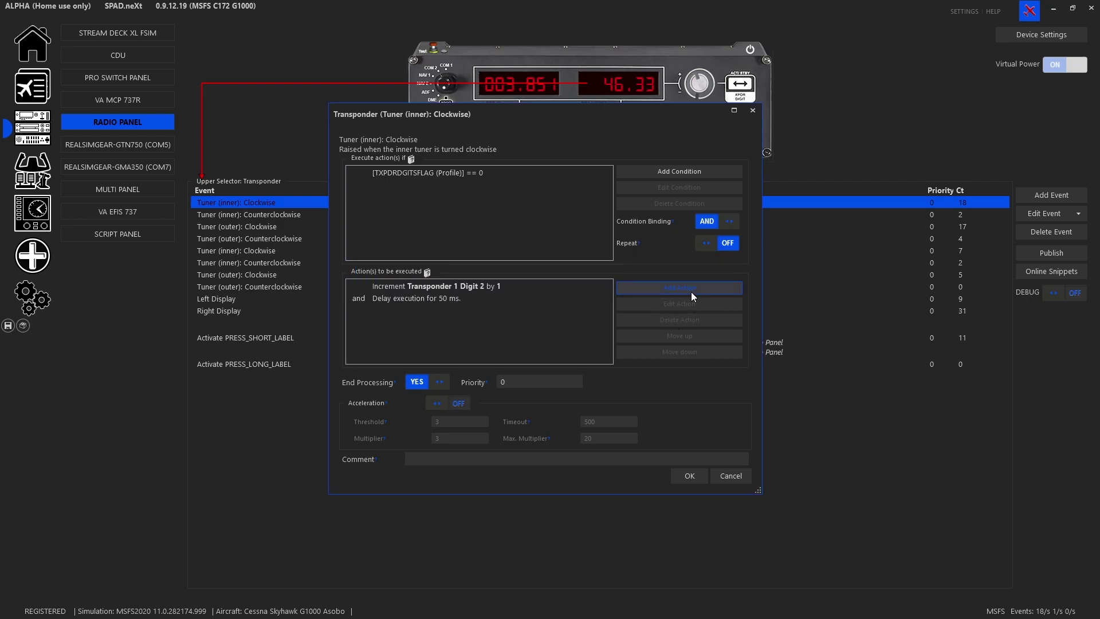
Add a data change action targeting TRANSPONDER CODE:1 with the Set operation, taking its value from another data item
{"action": "left_click", "coordinate": [691, 289]}
{"action": "left_click", "coordinate": [690, 303]}
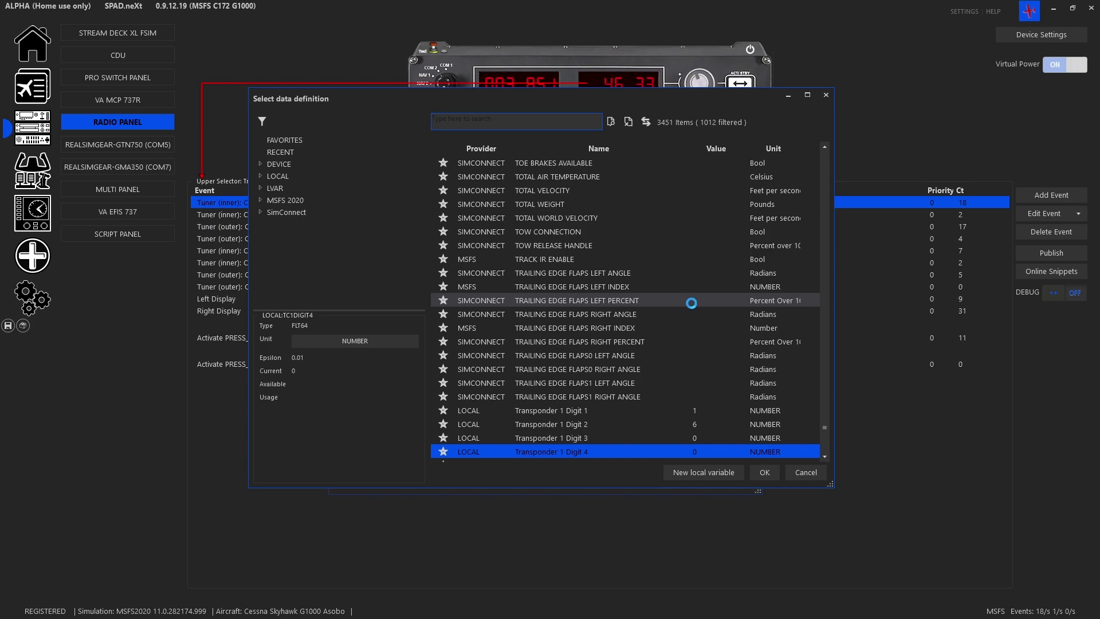
{"action": "scroll", "coordinate": [631, 329], "scroll_direction": "down", "scroll_amount": 4}
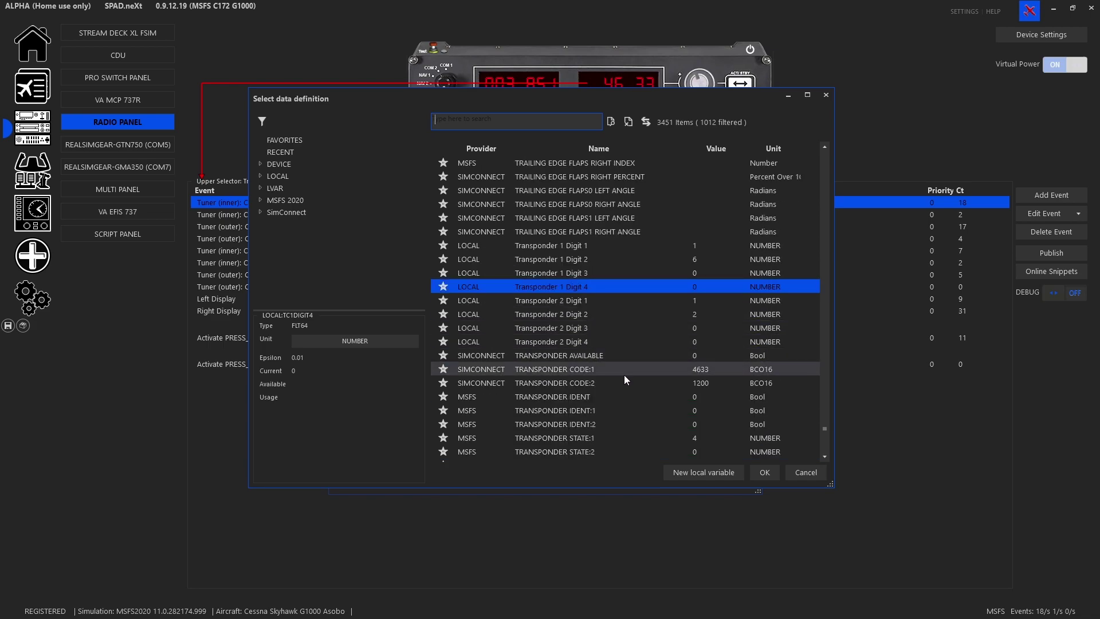
{"action": "double_click", "coordinate": [622, 375]}
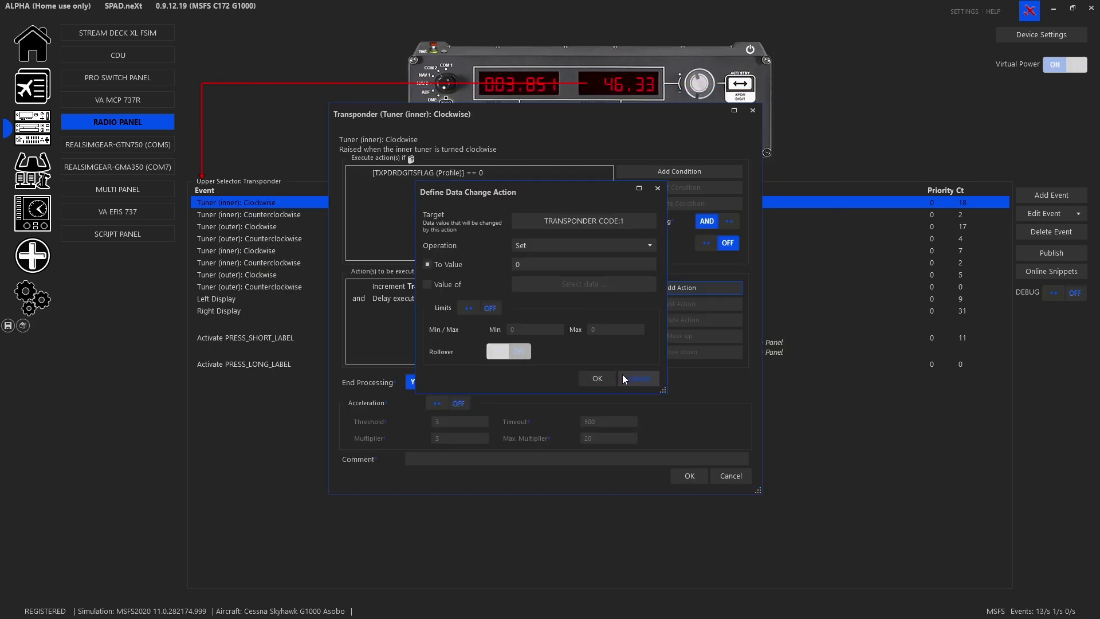
{"action": "left_click", "coordinate": [456, 283]}
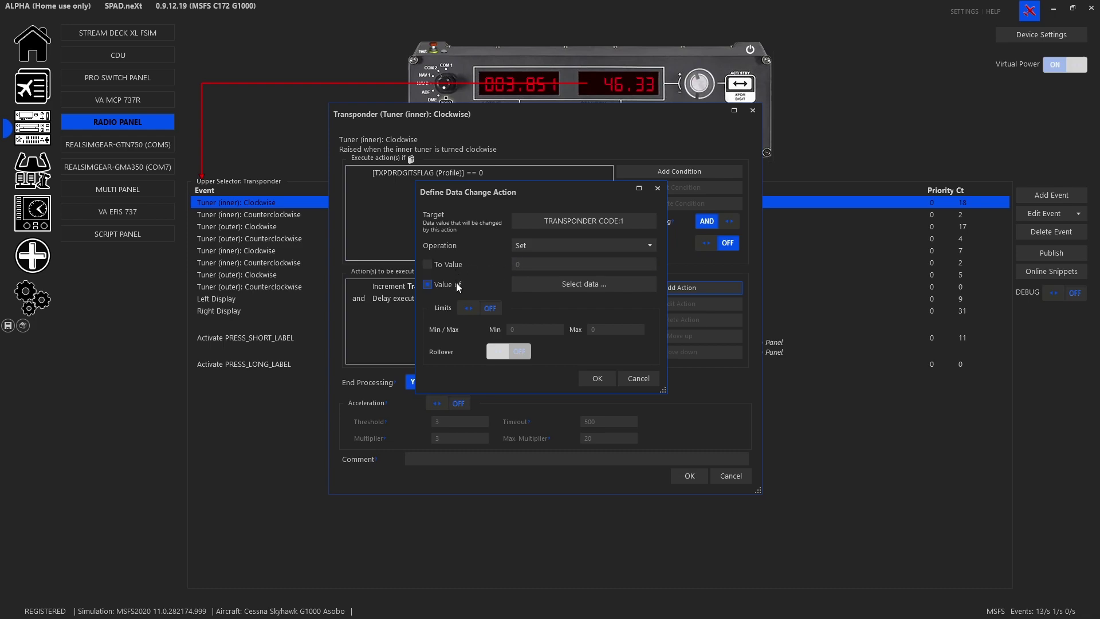
Choose the local profile expression LOCAL:NEWTXPDRVALUE as the source value, and save the action and the inner tuner clockwise event
{"action": "left_click", "coordinate": [547, 290]}
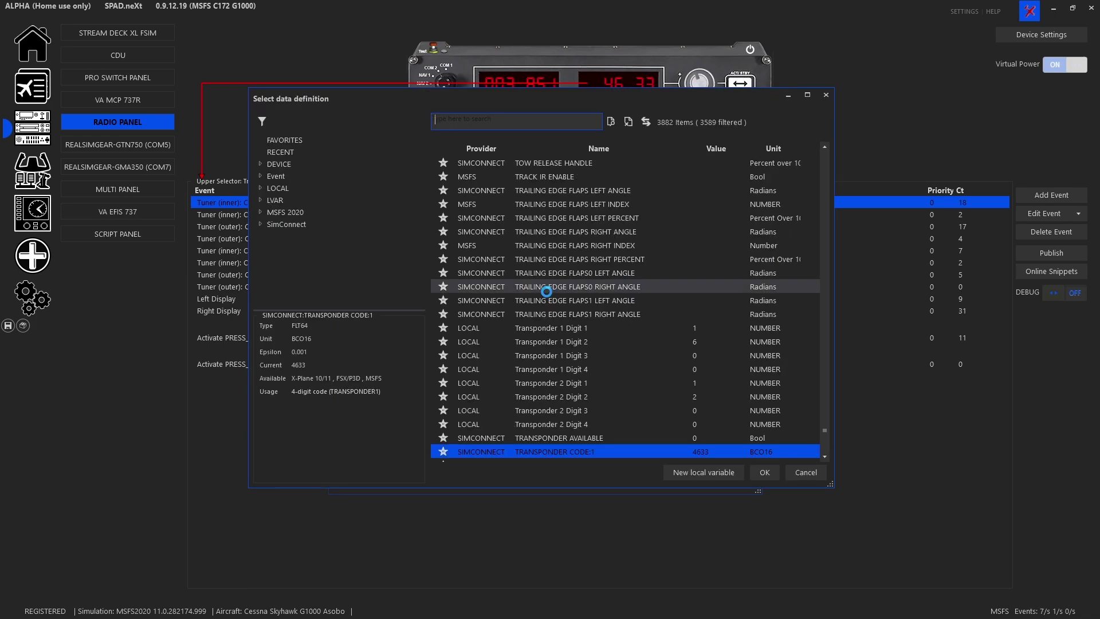
{"action": "left_click", "coordinate": [276, 190]}
{"action": "double_click", "coordinate": [275, 192]}
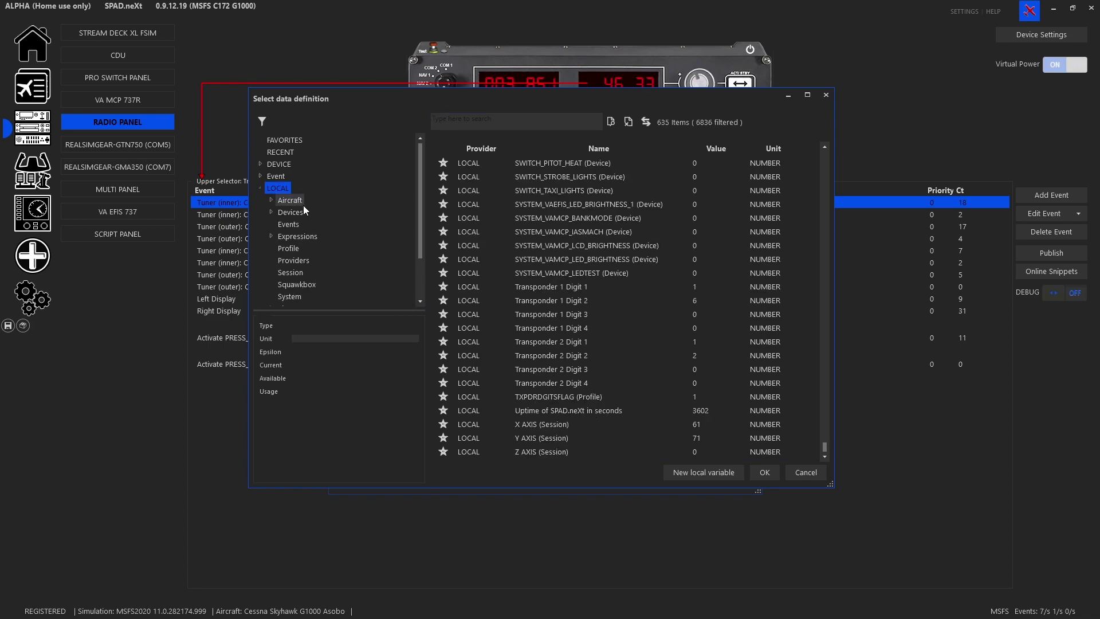
{"action": "double_click", "coordinate": [303, 235]}
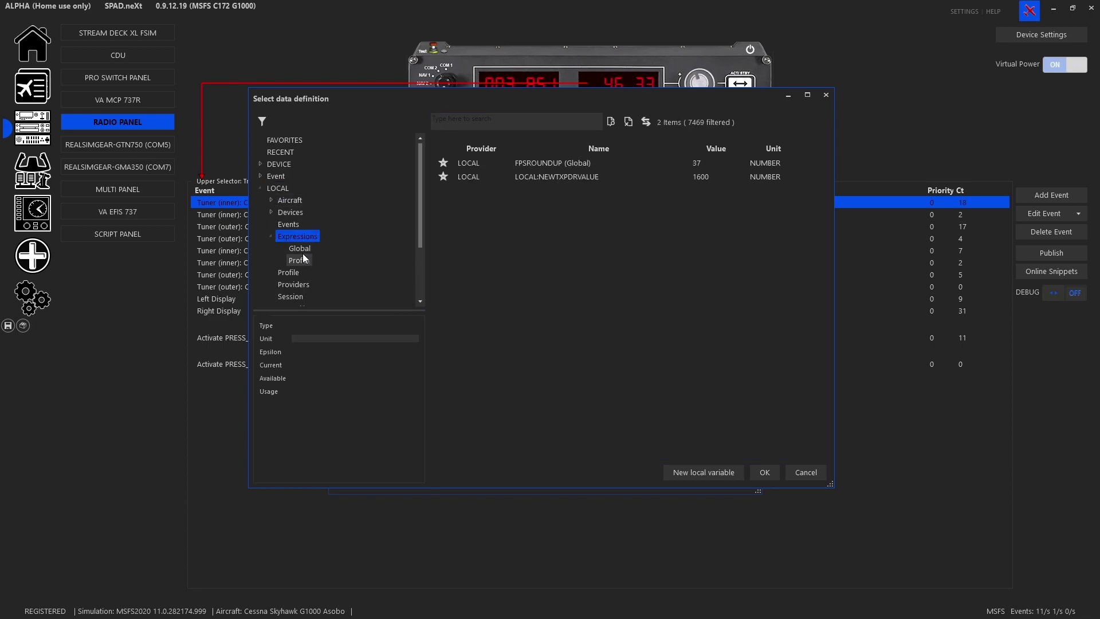
{"action": "left_click", "coordinate": [302, 251]}
{"action": "left_click", "coordinate": [304, 261]}
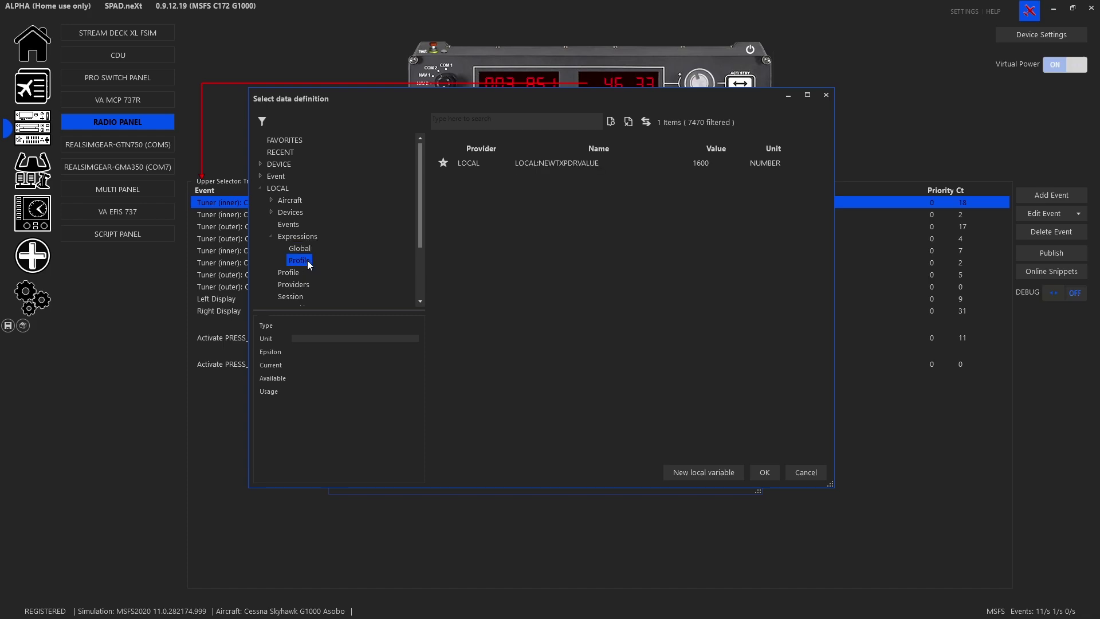
{"action": "left_click", "coordinate": [583, 166]}
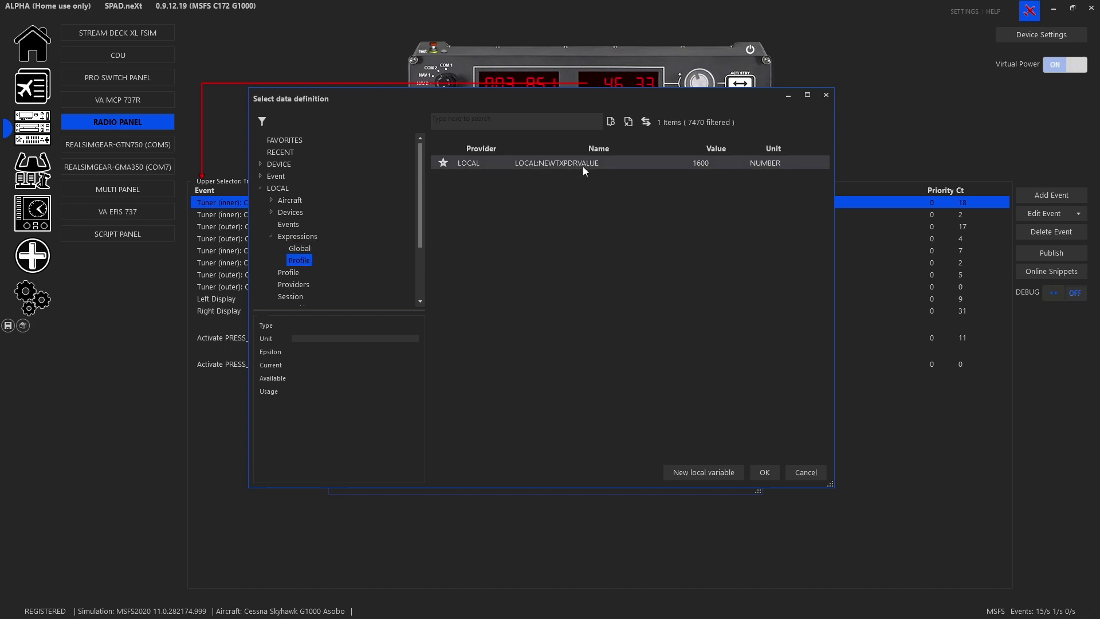
{"action": "double_click", "coordinate": [582, 166]}
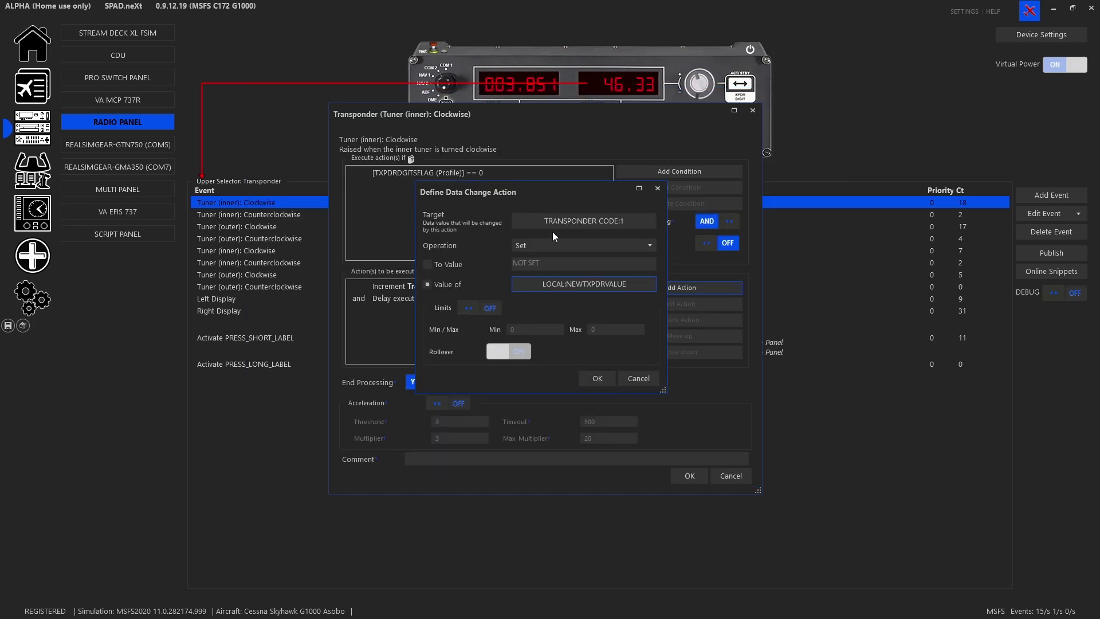
{"action": "left_click", "coordinate": [605, 376]}
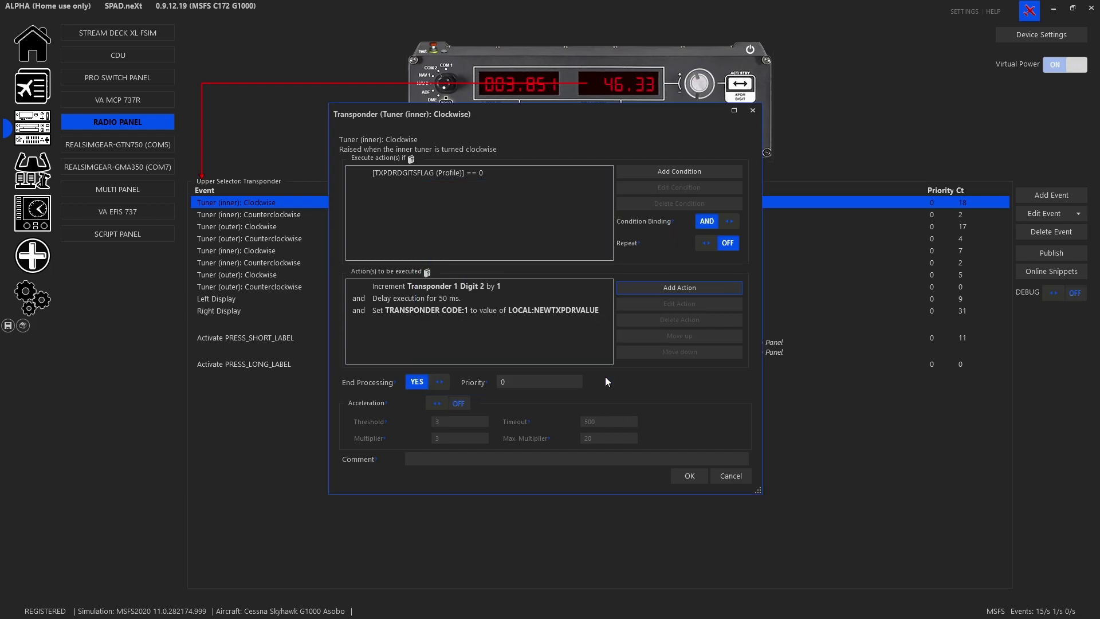
{"action": "left_click", "coordinate": [686, 476]}
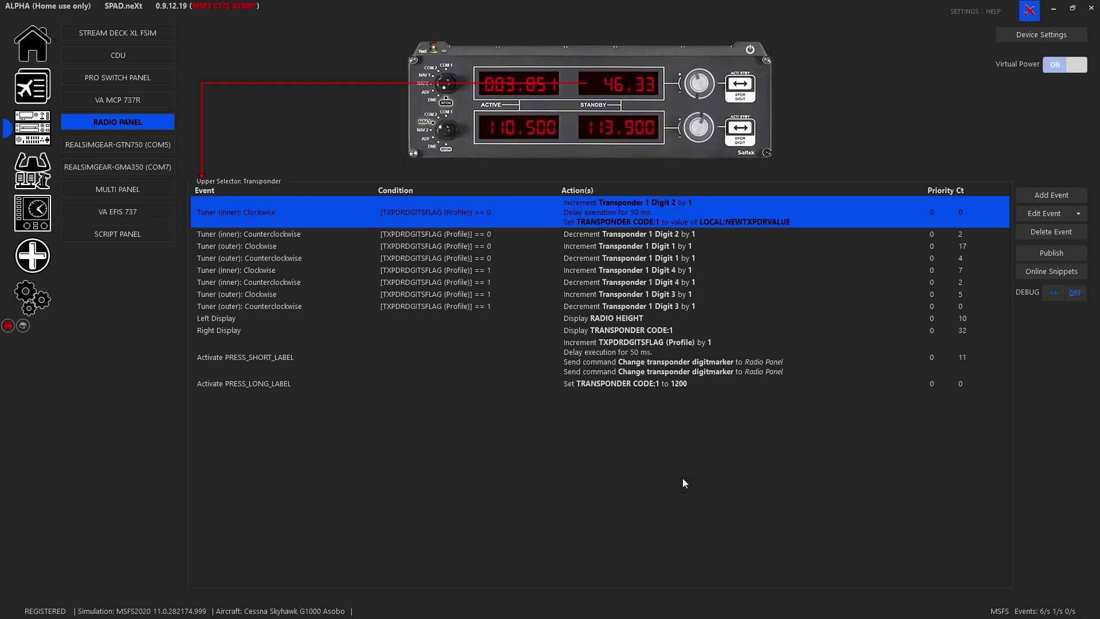
Add a 50 ms delay and set TRANSPONDER CODE:1 to LOCAL:NEWTXPDRVALUE in the Digit 2 decrement, both Digit 1, and Digit 4 increment events
{"action": "double_click", "coordinate": [574, 239]}
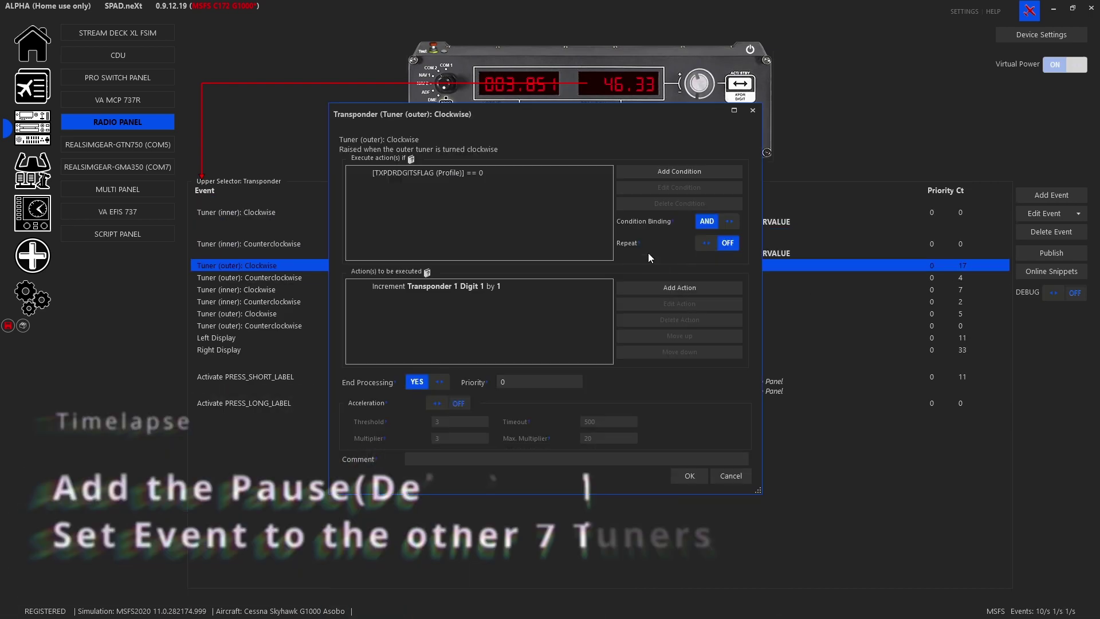
{"action": "double_click", "coordinate": [563, 163]}
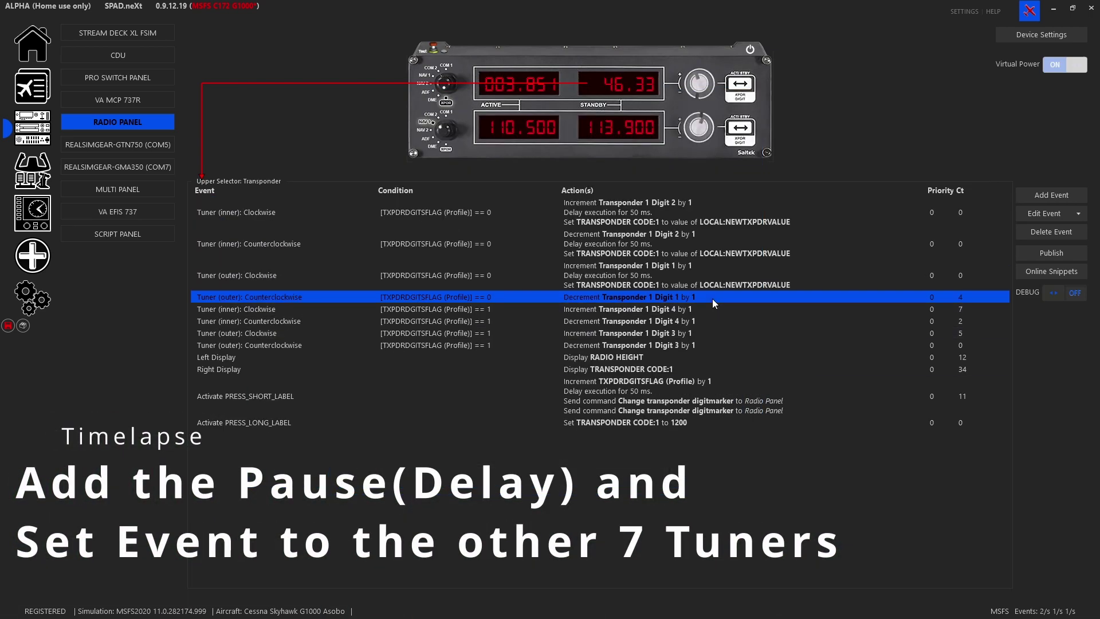
{"action": "type", "text": "trans"}
{"action": "double_click", "coordinate": [543, 171]}
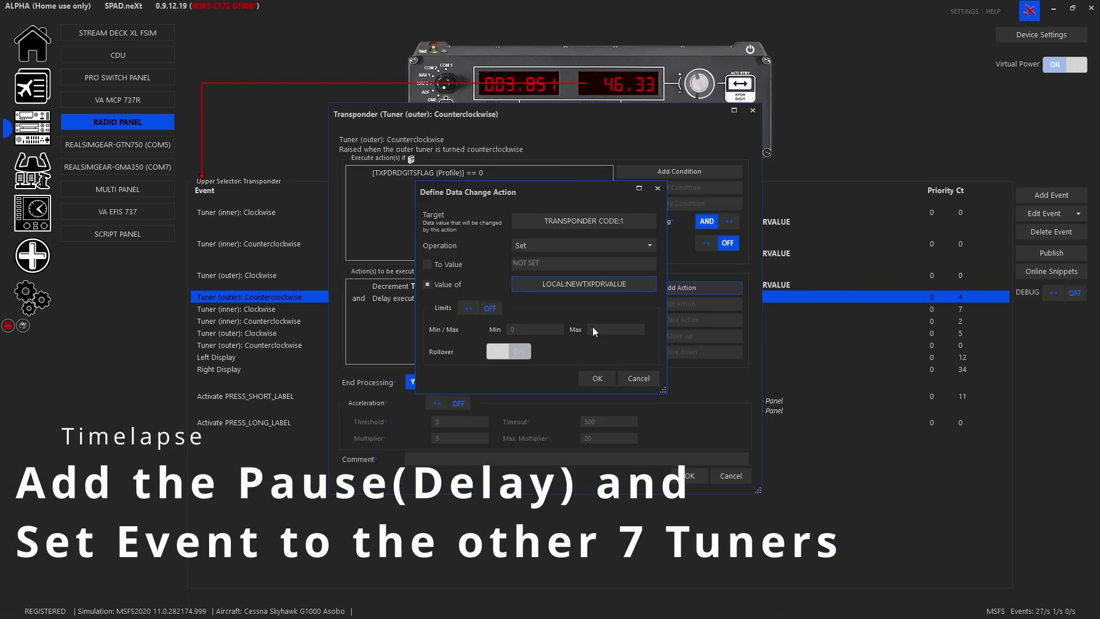
{"action": "double_click", "coordinate": [549, 170]}
{"action": "left_click", "coordinate": [597, 378]}
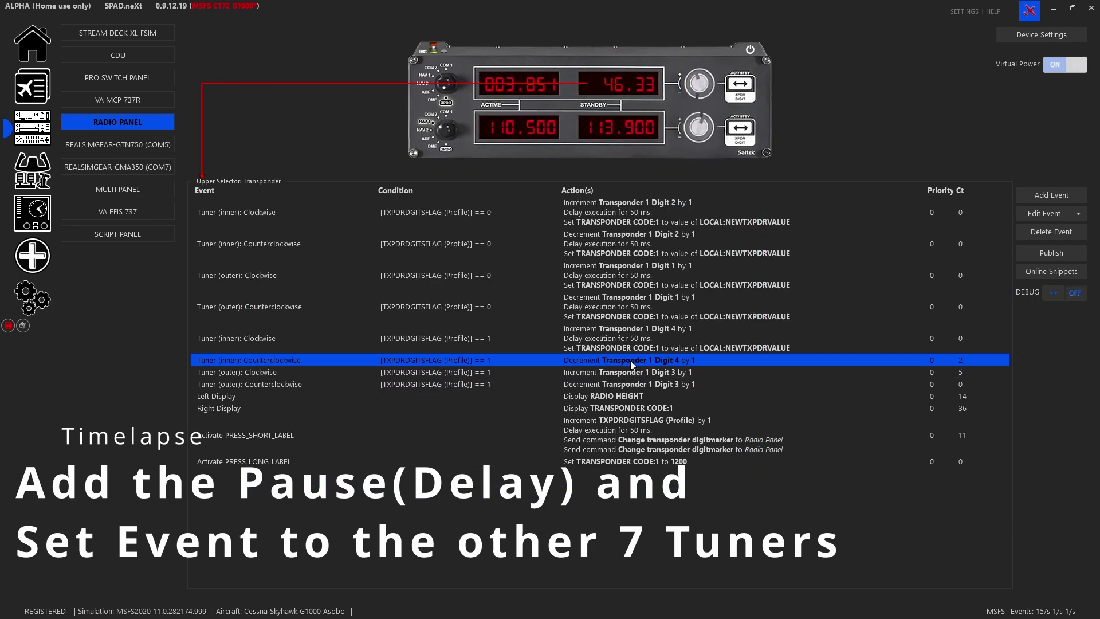
Add a 50 ms delay and a Set TRANSPONDER CODE:1 to LOCAL:NEWTXPDRVALUE action to the inner tuner counterclockwise event for Digit 4
{"action": "double_click", "coordinate": [249, 360]}
{"action": "double_click", "coordinate": [621, 368]}
{"action": "left_click", "coordinate": [597, 378]}
{"action": "left_click", "coordinate": [690, 475]}
Add a 50 ms delay and a Set TRANSPONDER CODE:1 to LOCAL:NEWTXPDRVALUE action to the outer tuner clockwise event for Digit 3
{"action": "double_click", "coordinate": [249, 401]}
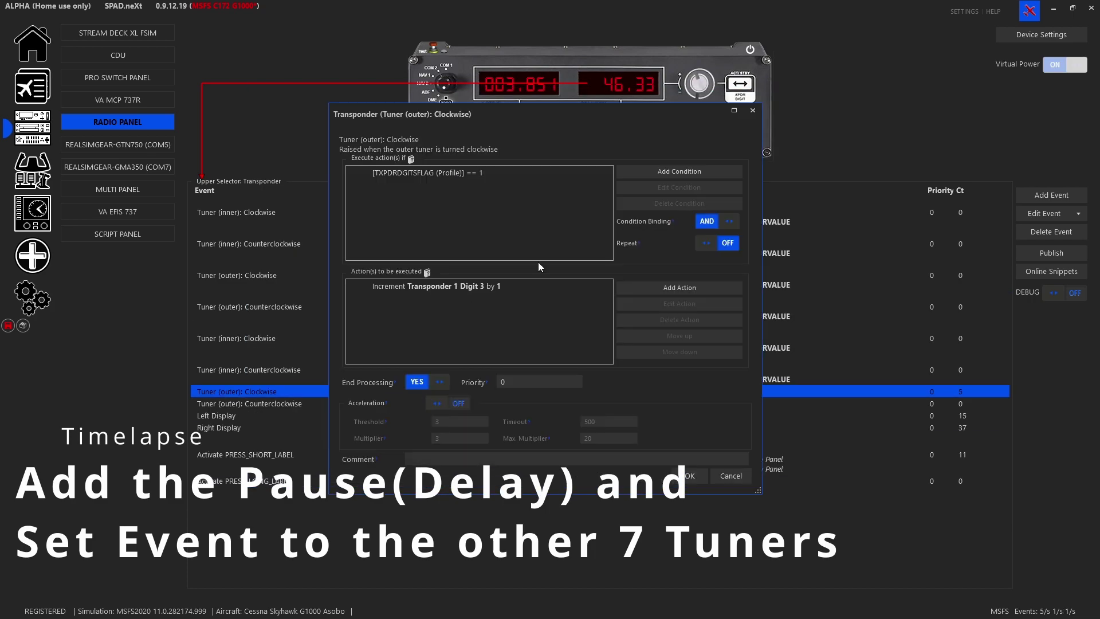
{"action": "left_click", "coordinate": [704, 287]}
{"action": "left_click", "coordinate": [745, 321]}
{"action": "left_click", "coordinate": [597, 378]}
{"action": "left_click", "coordinate": [689, 475]}
Add a 50 ms delay and a Set TRANSPONDER CODE:1 to LOCAL:NEWTXPDRVALUE action to the outer tuner counterclockwise event for Digit 3
{"action": "double_click", "coordinate": [633, 424]}
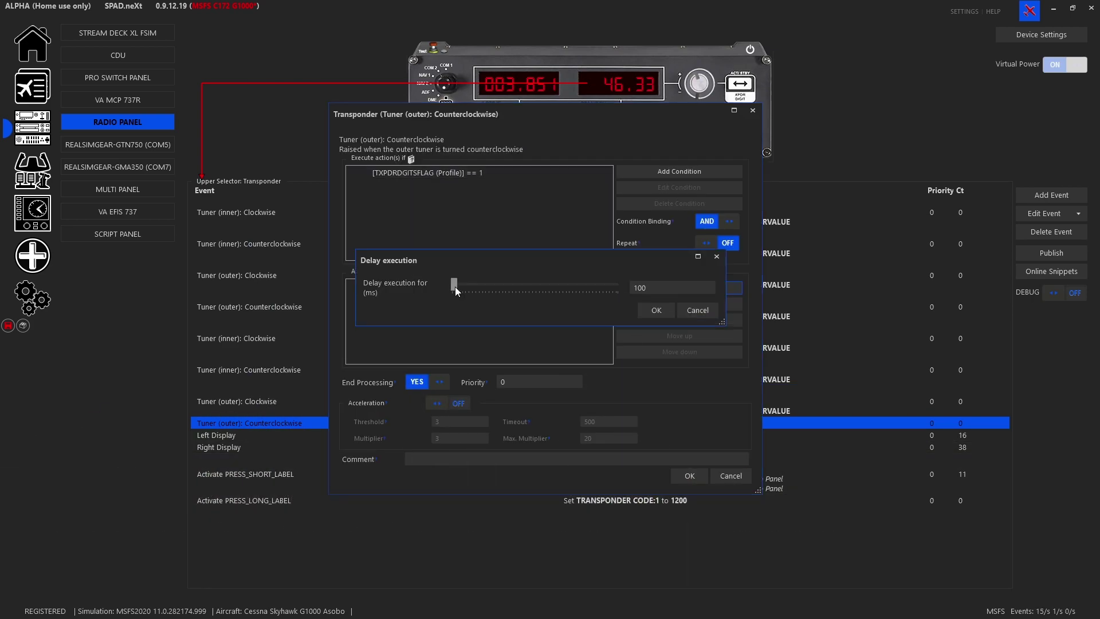
{"action": "left_click", "coordinate": [704, 287]}
{"action": "left_click", "coordinate": [597, 378]}
{"action": "left_click", "coordinate": [689, 475]}
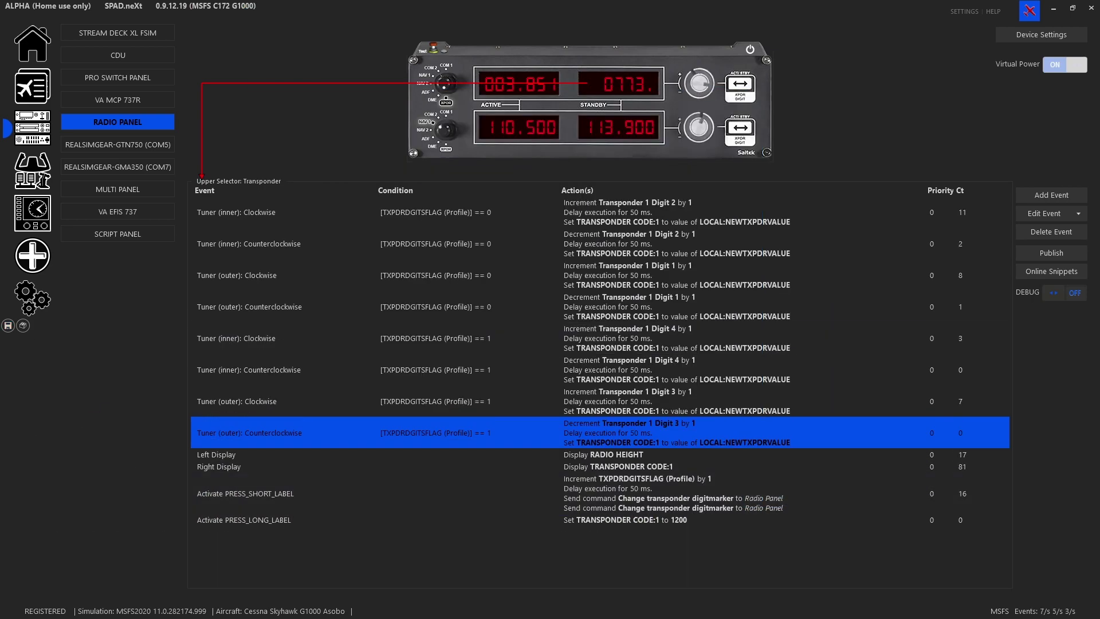